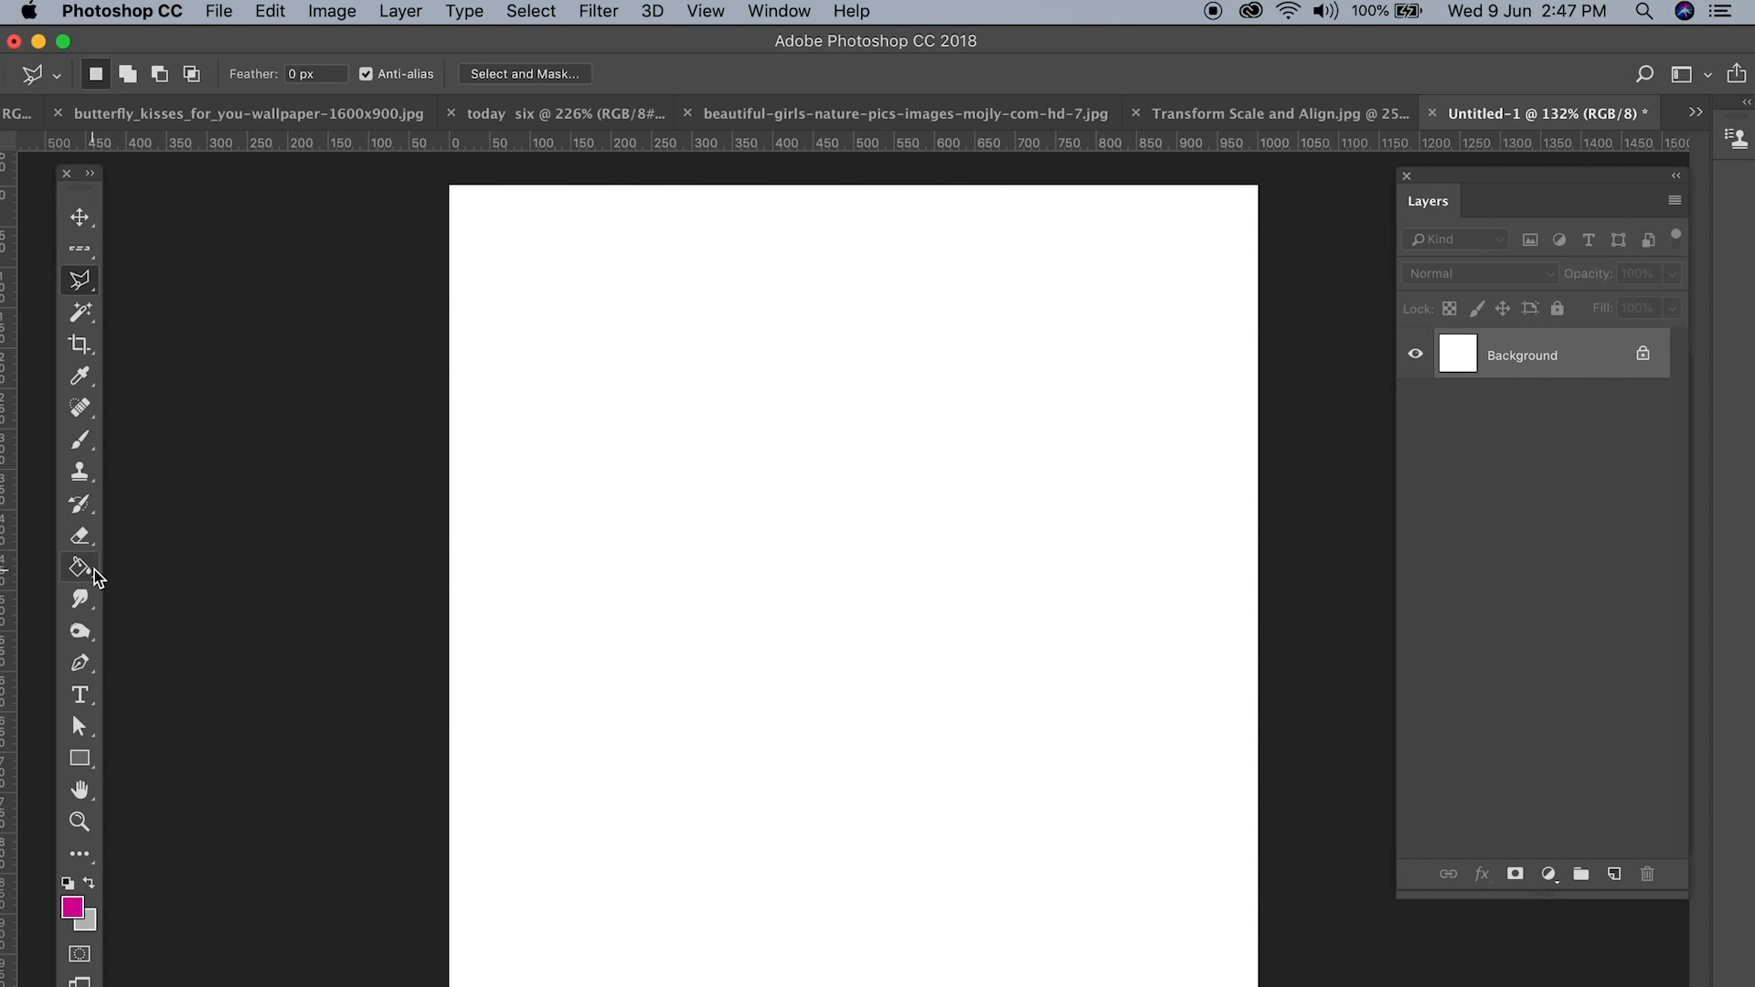
Step: Activate the Paint Bucket tool and set the foreground colour to a brighter magenta pink
right_click(95, 570)
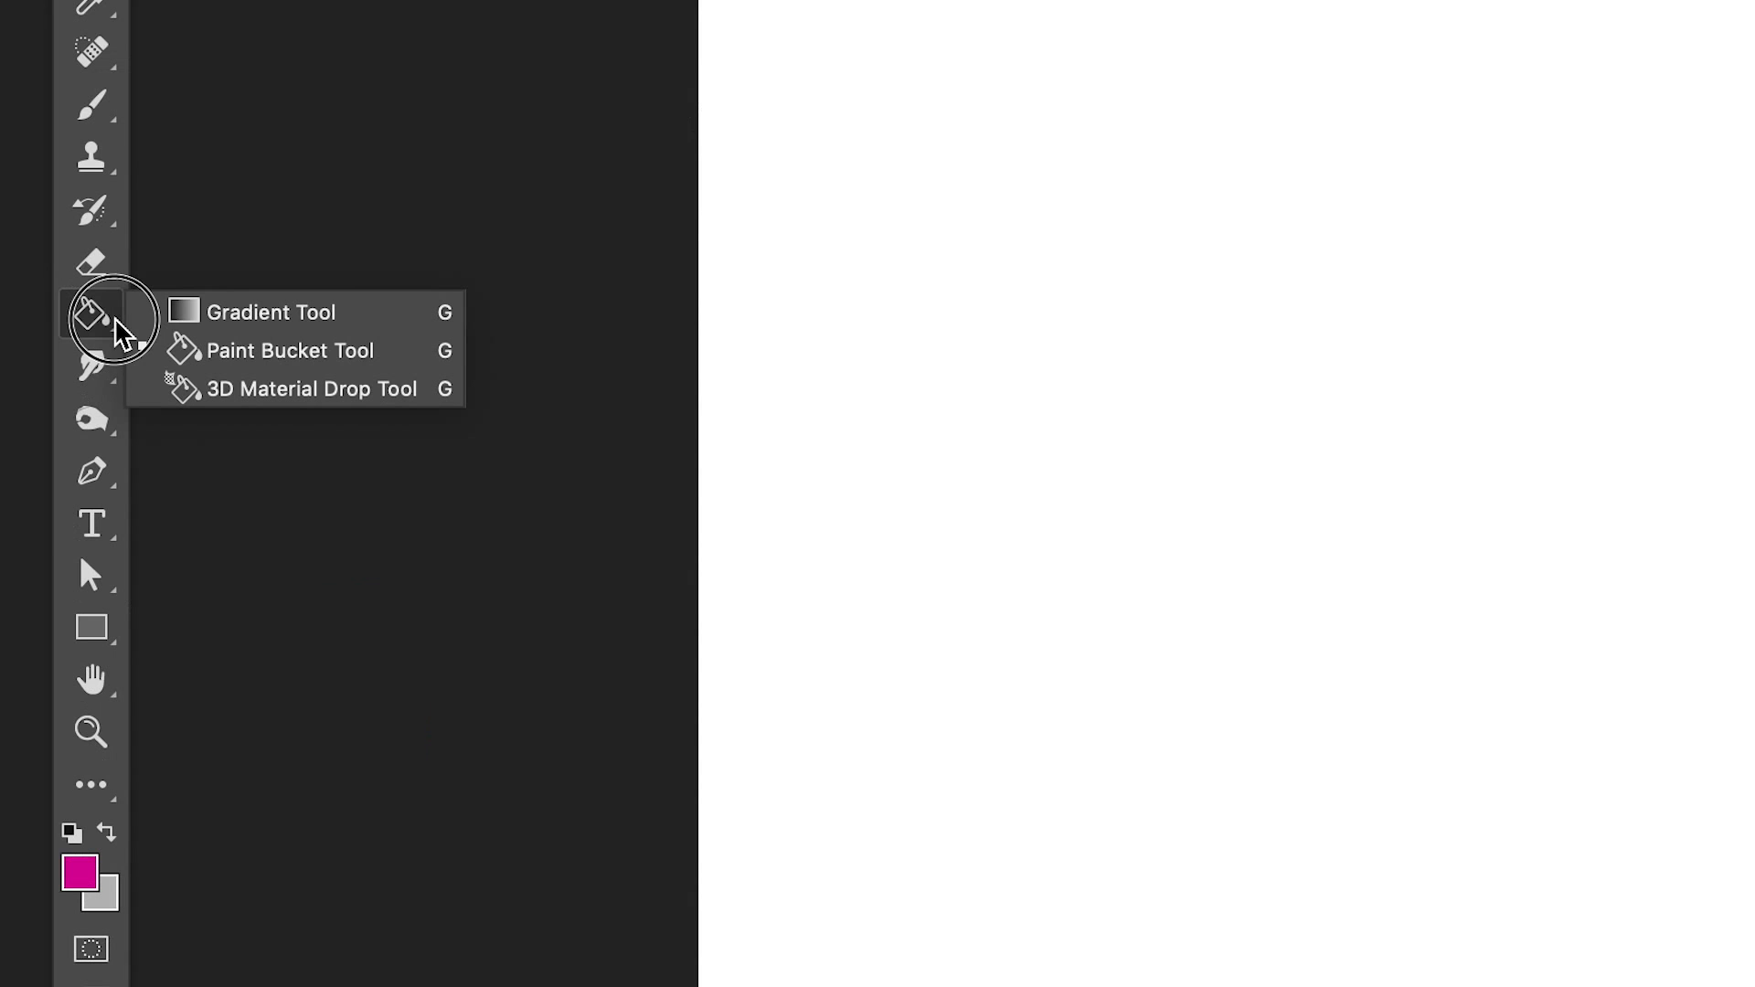
click(291, 351)
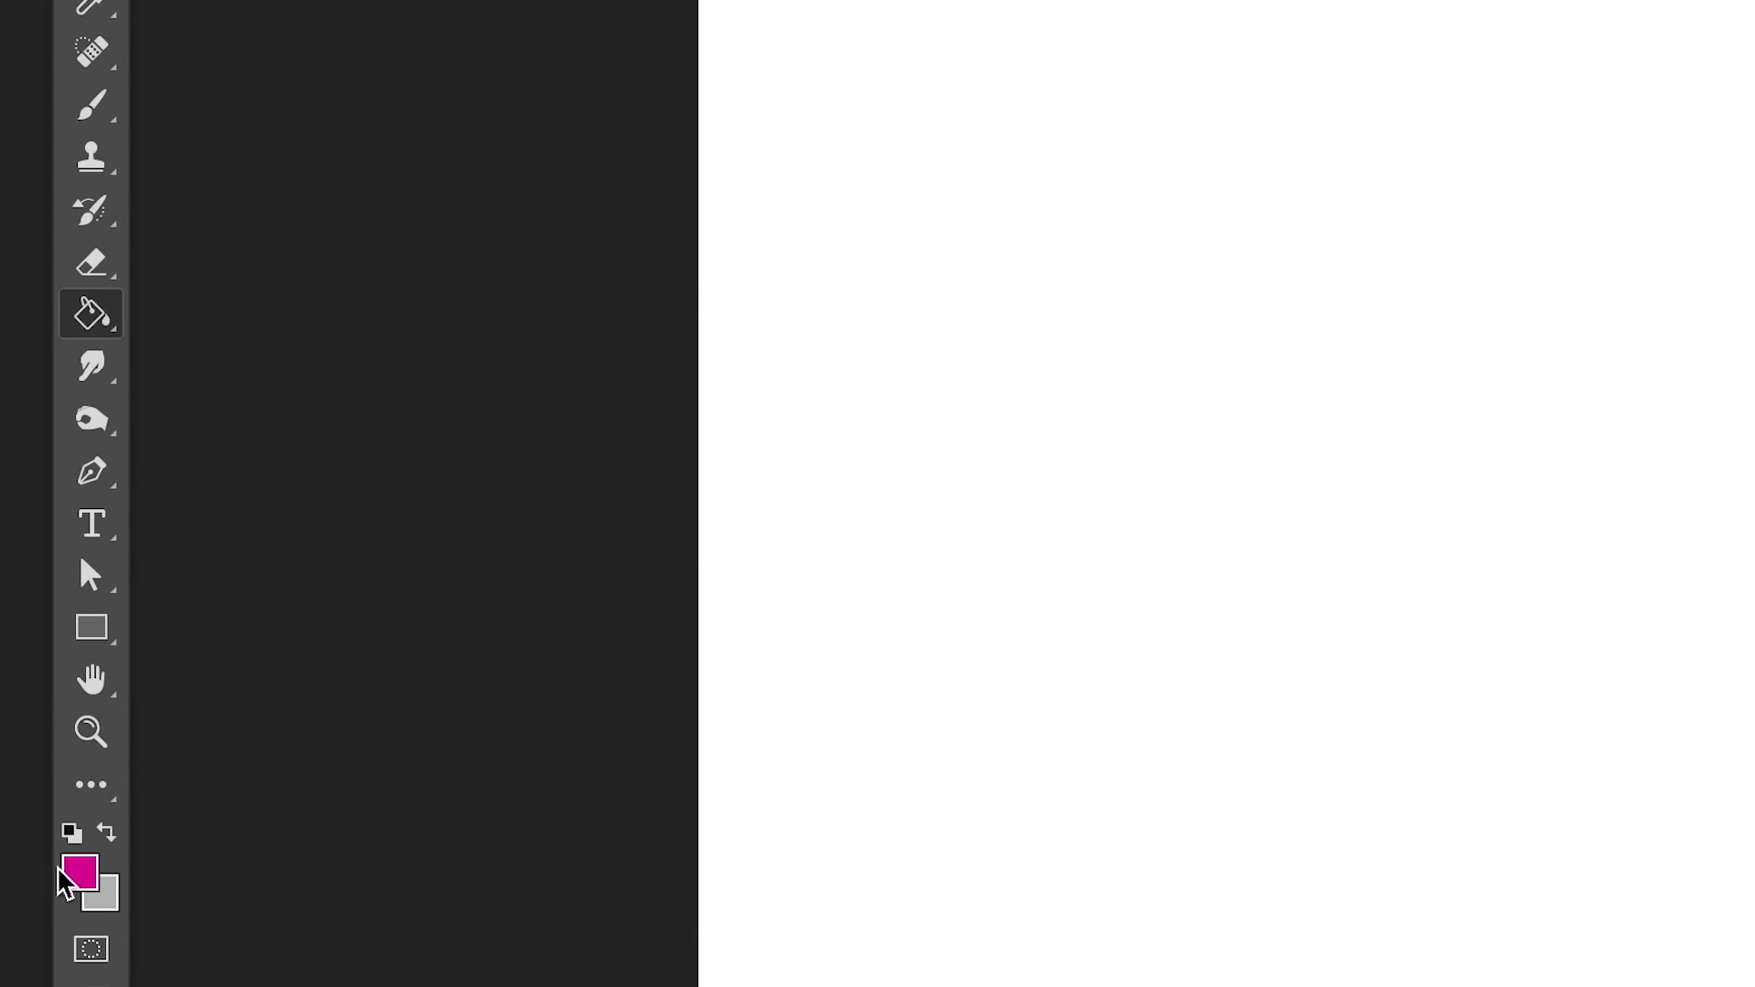
click(91, 877)
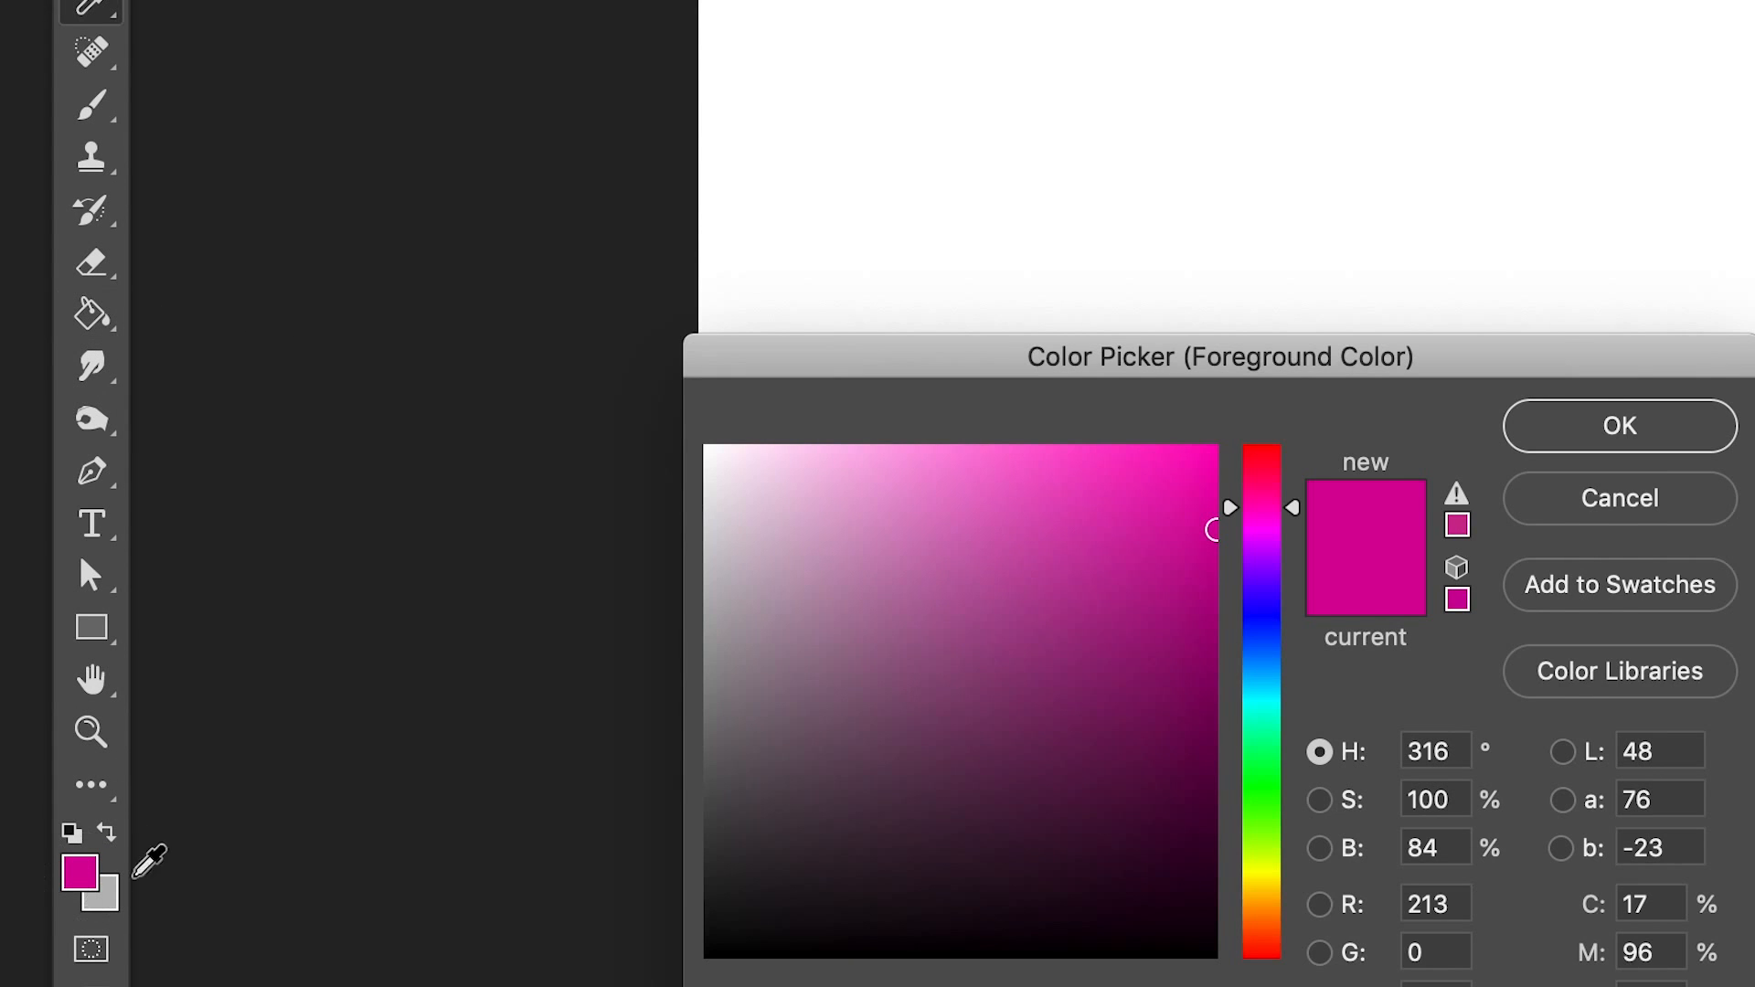
drag(1262, 346, 1274, 21)
drag(1127, 553, 1247, 470)
click(999, 439)
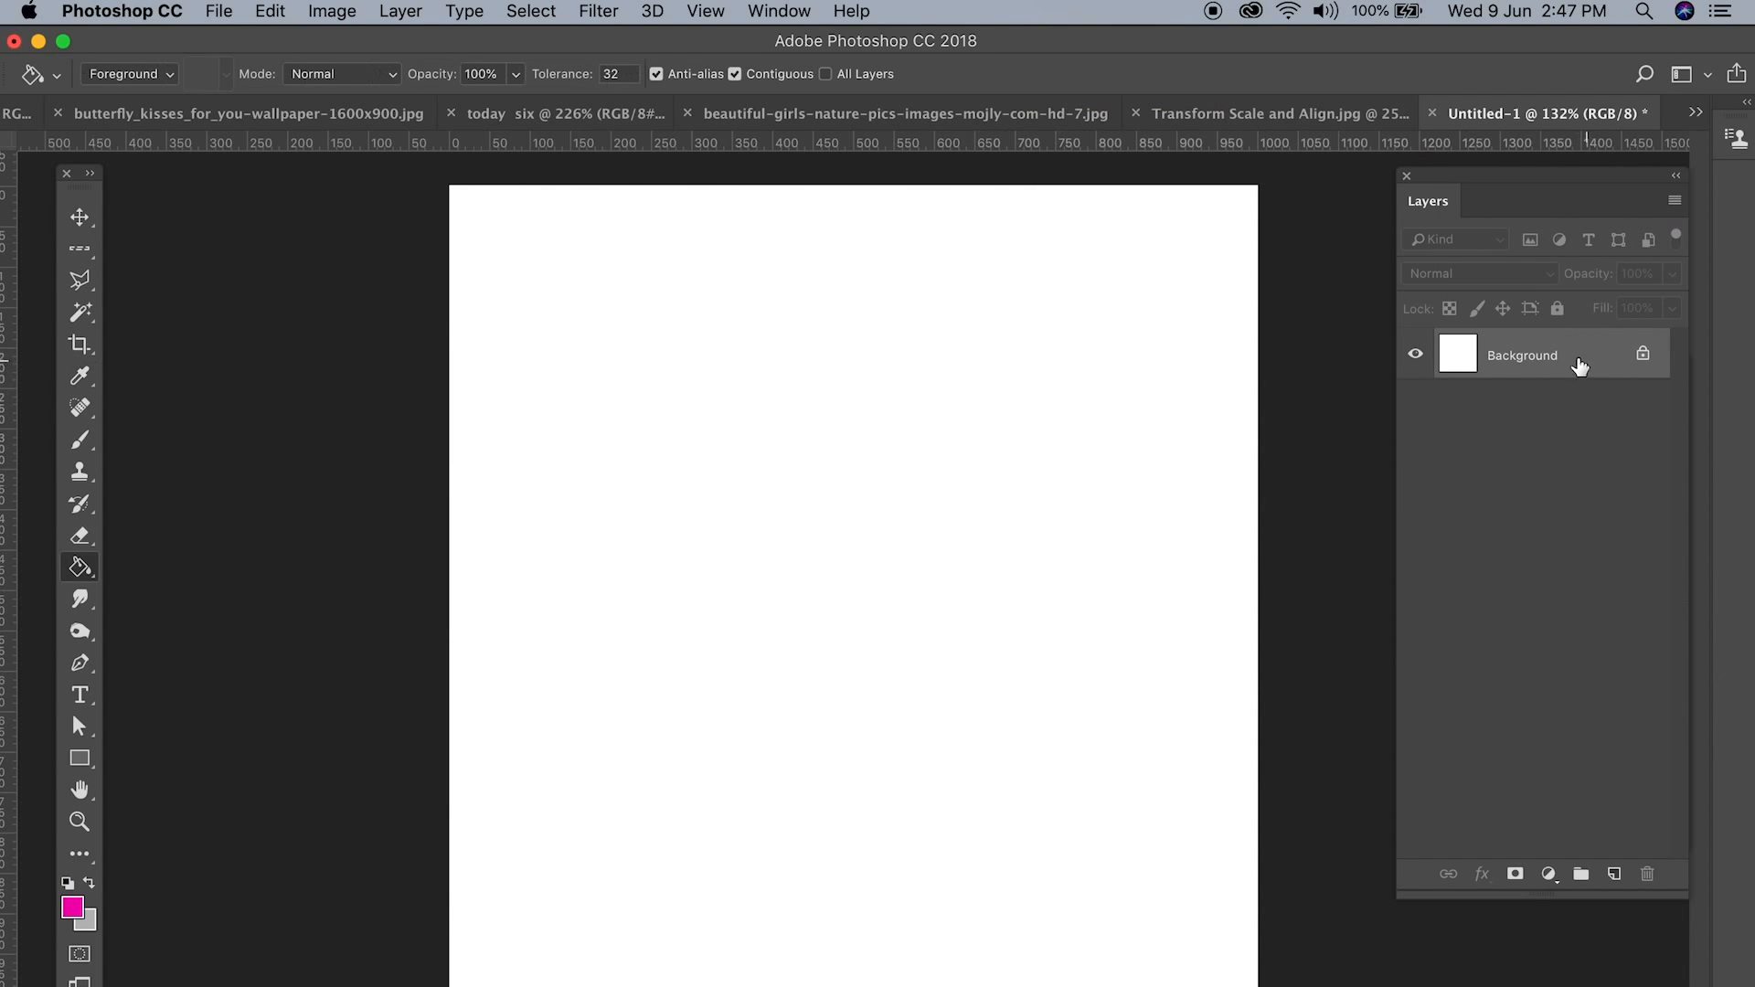
Step: Try filling the whole Background layer with the pink foreground colour, and undo the fill
drag(1554, 173, 1554, 171)
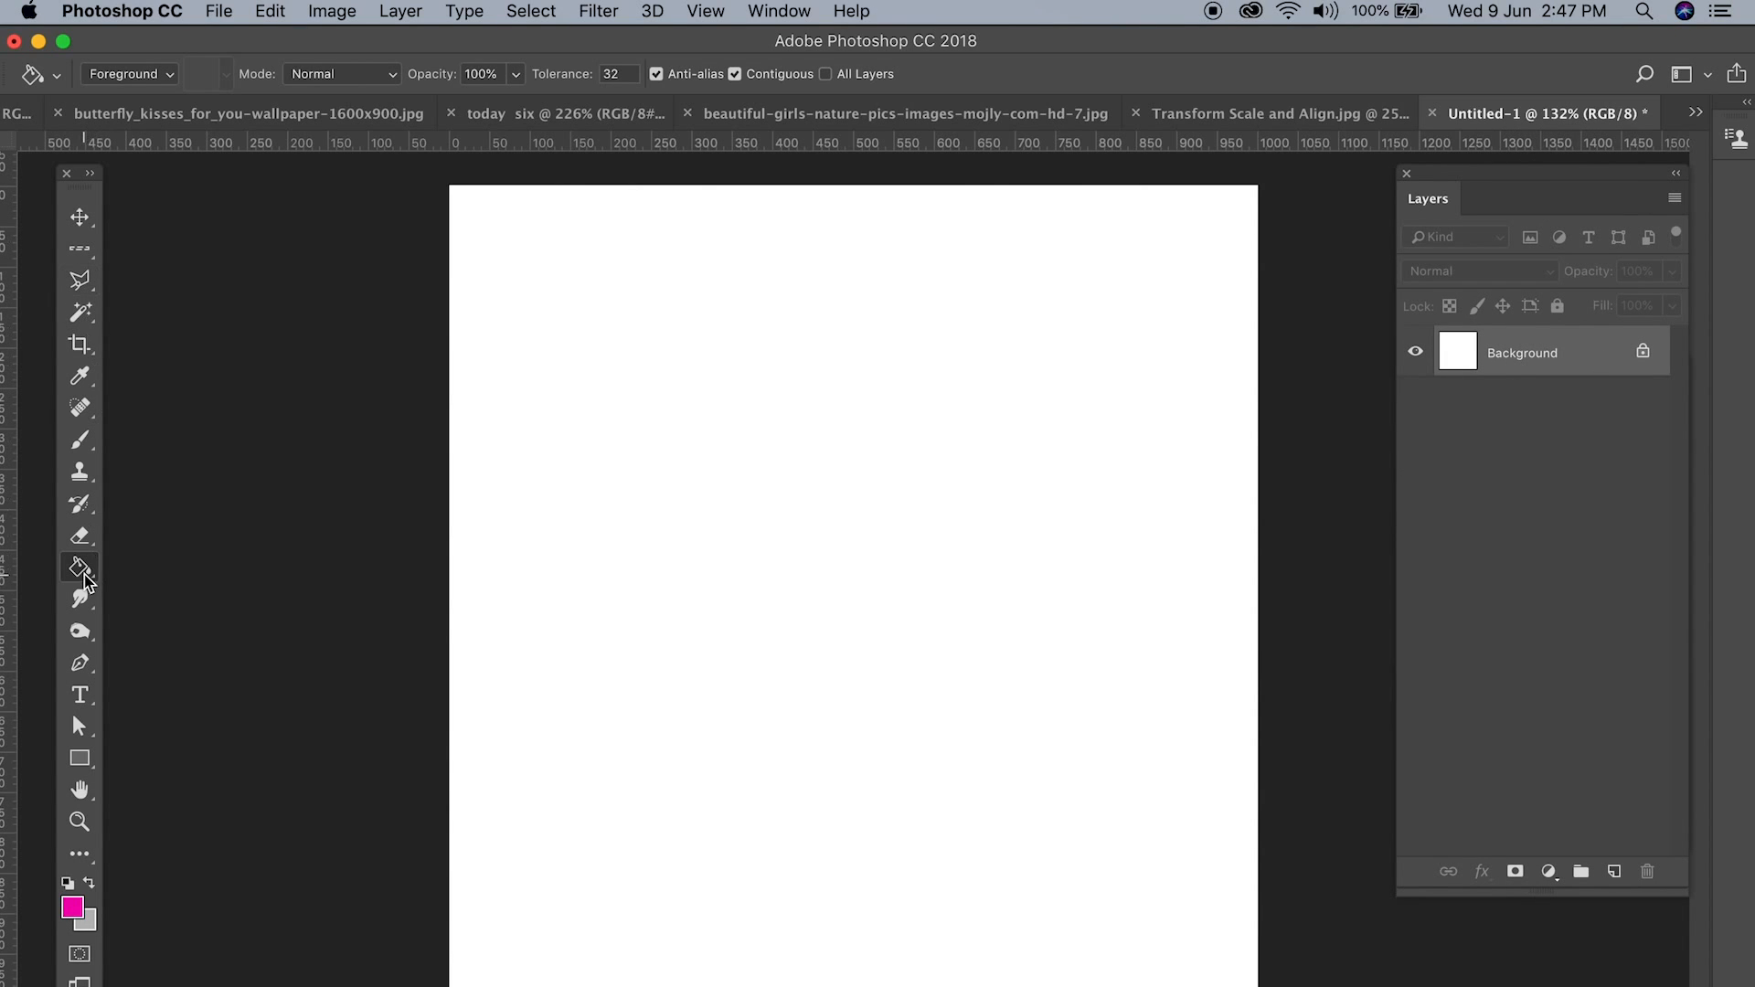
click(743, 549)
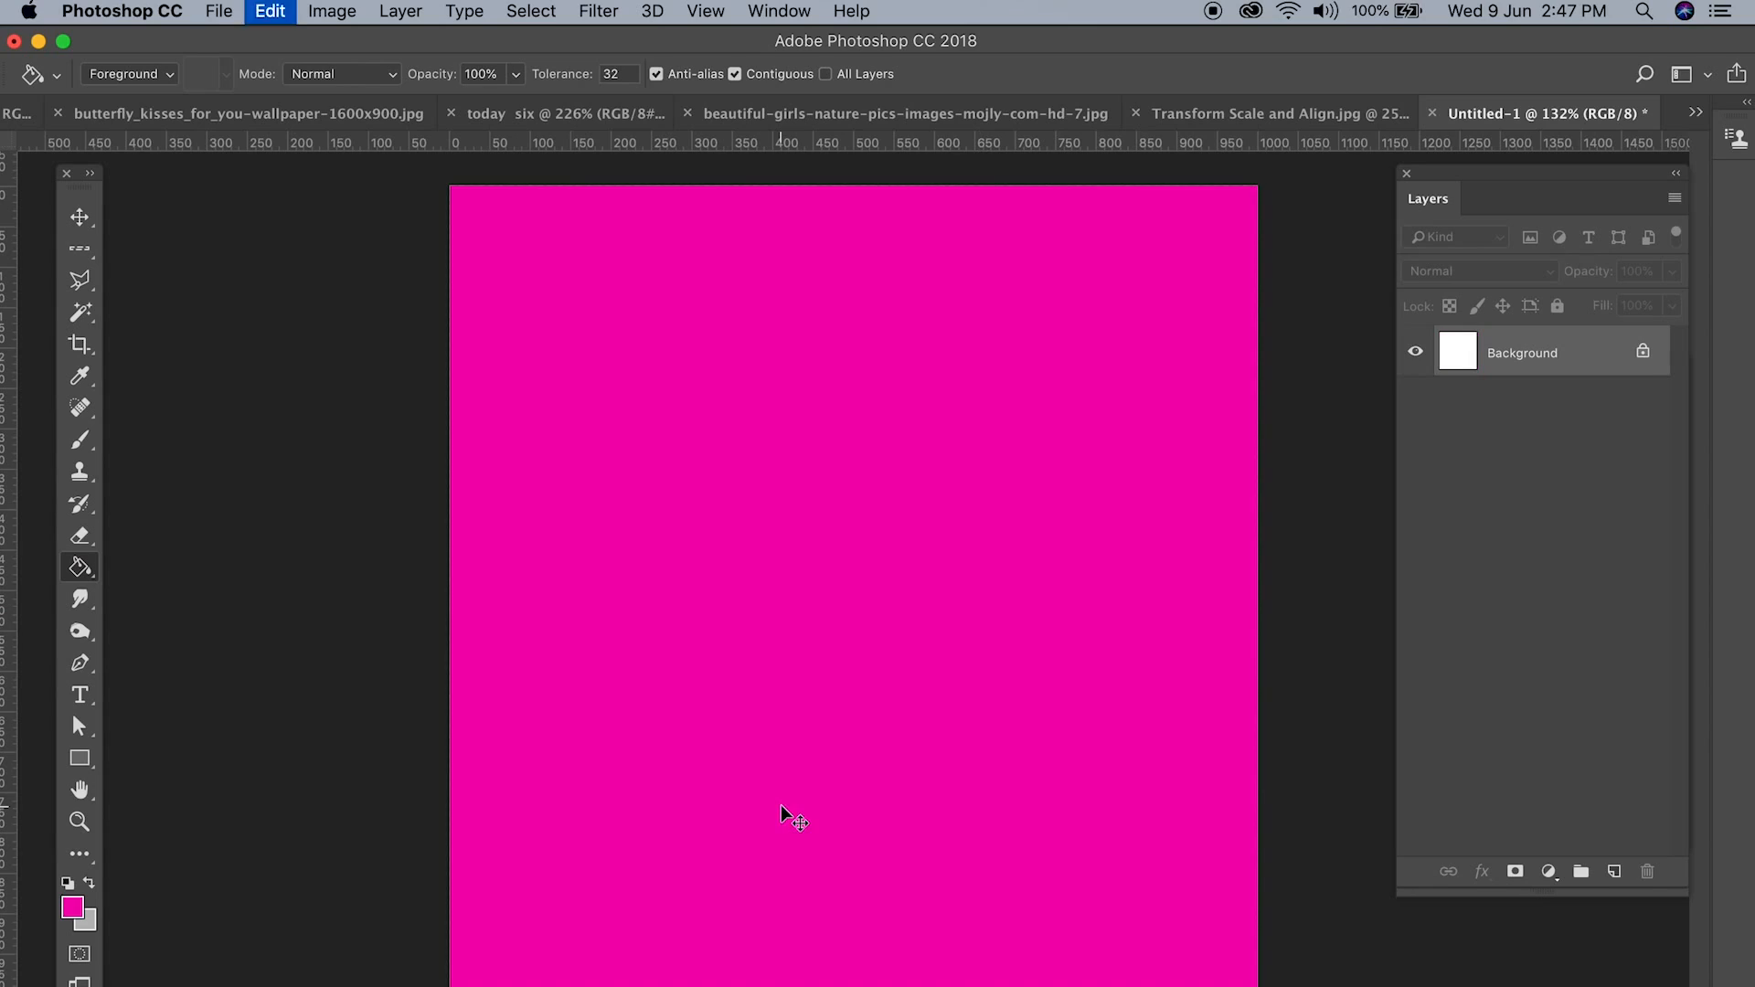
key(super+z)
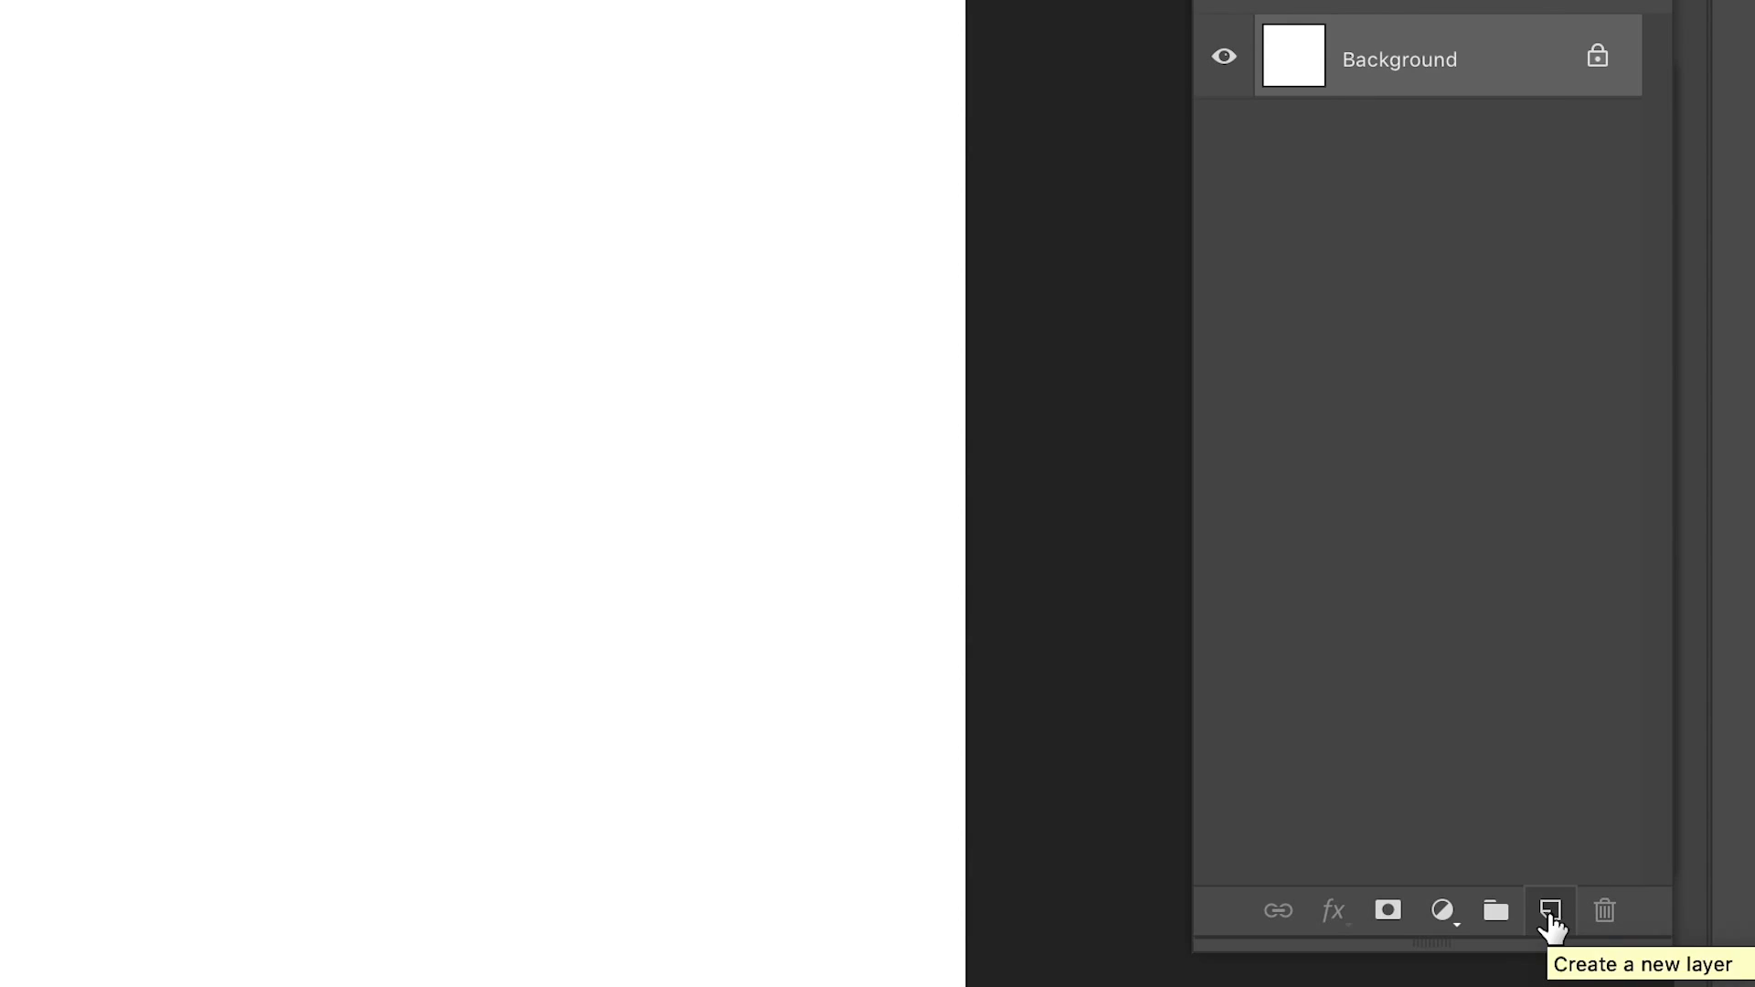
Step: Add a new layer above the Background and draw a rectangular marquee selection about 517 × 178 px in the canvas's upper half
click(1551, 914)
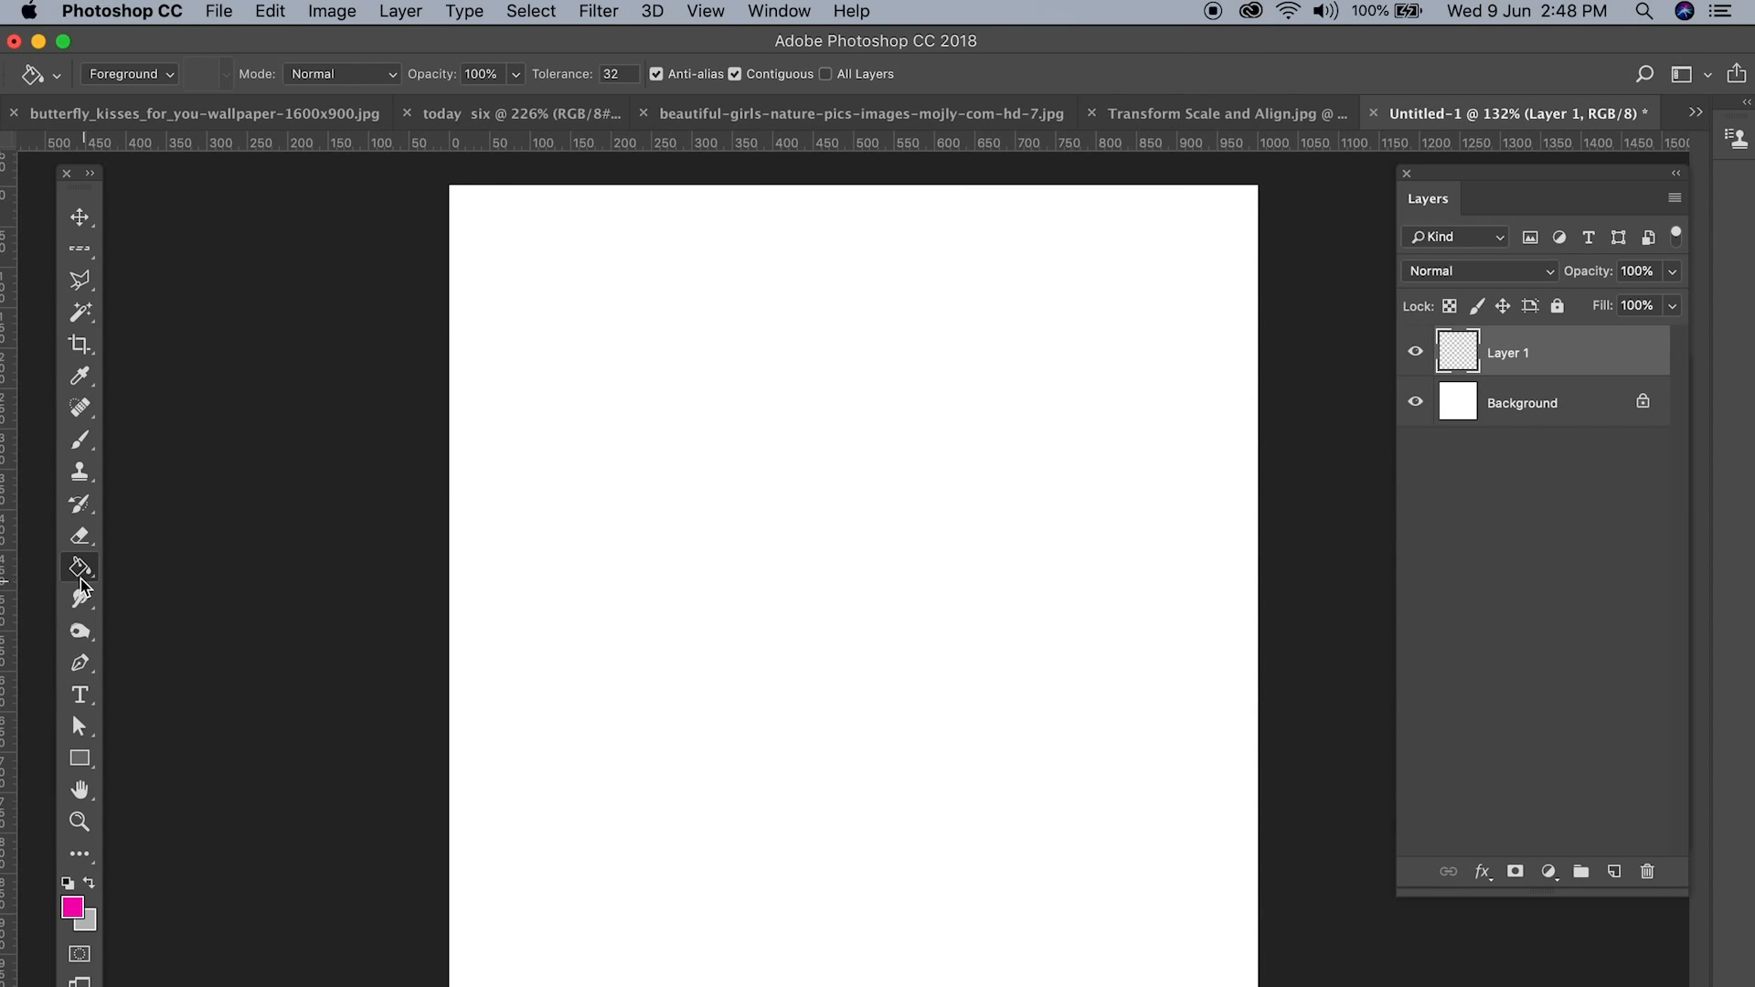
click(709, 560)
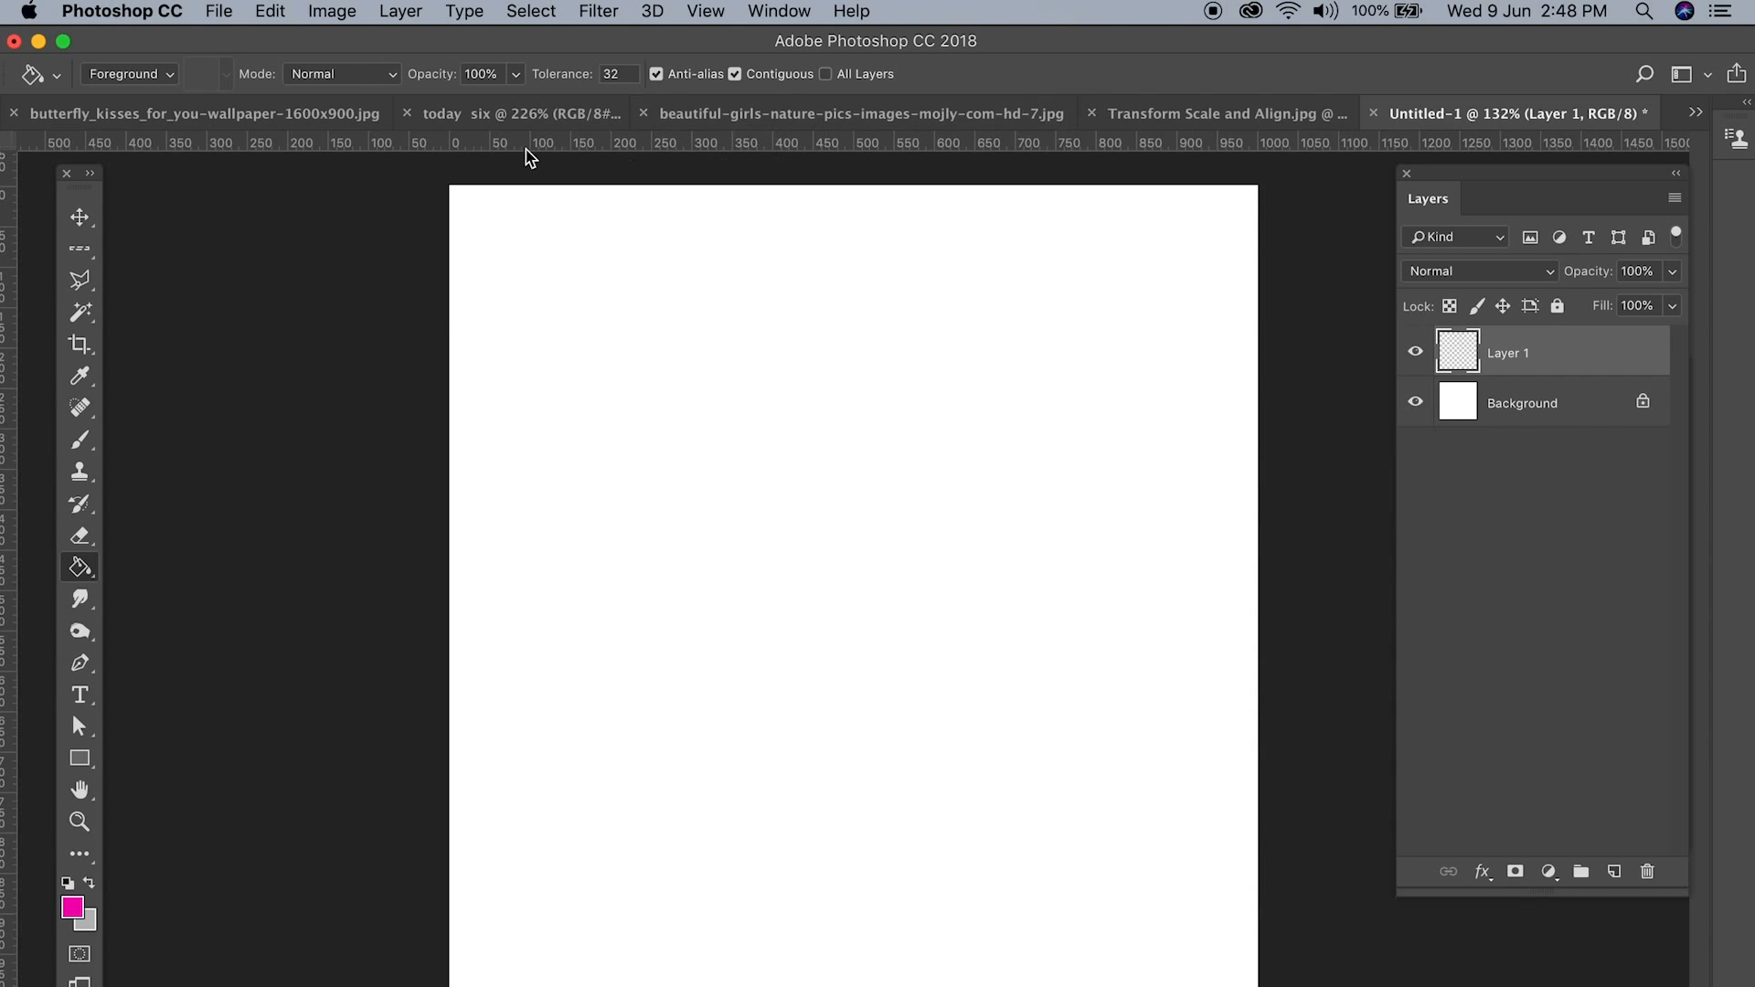
click(80, 251)
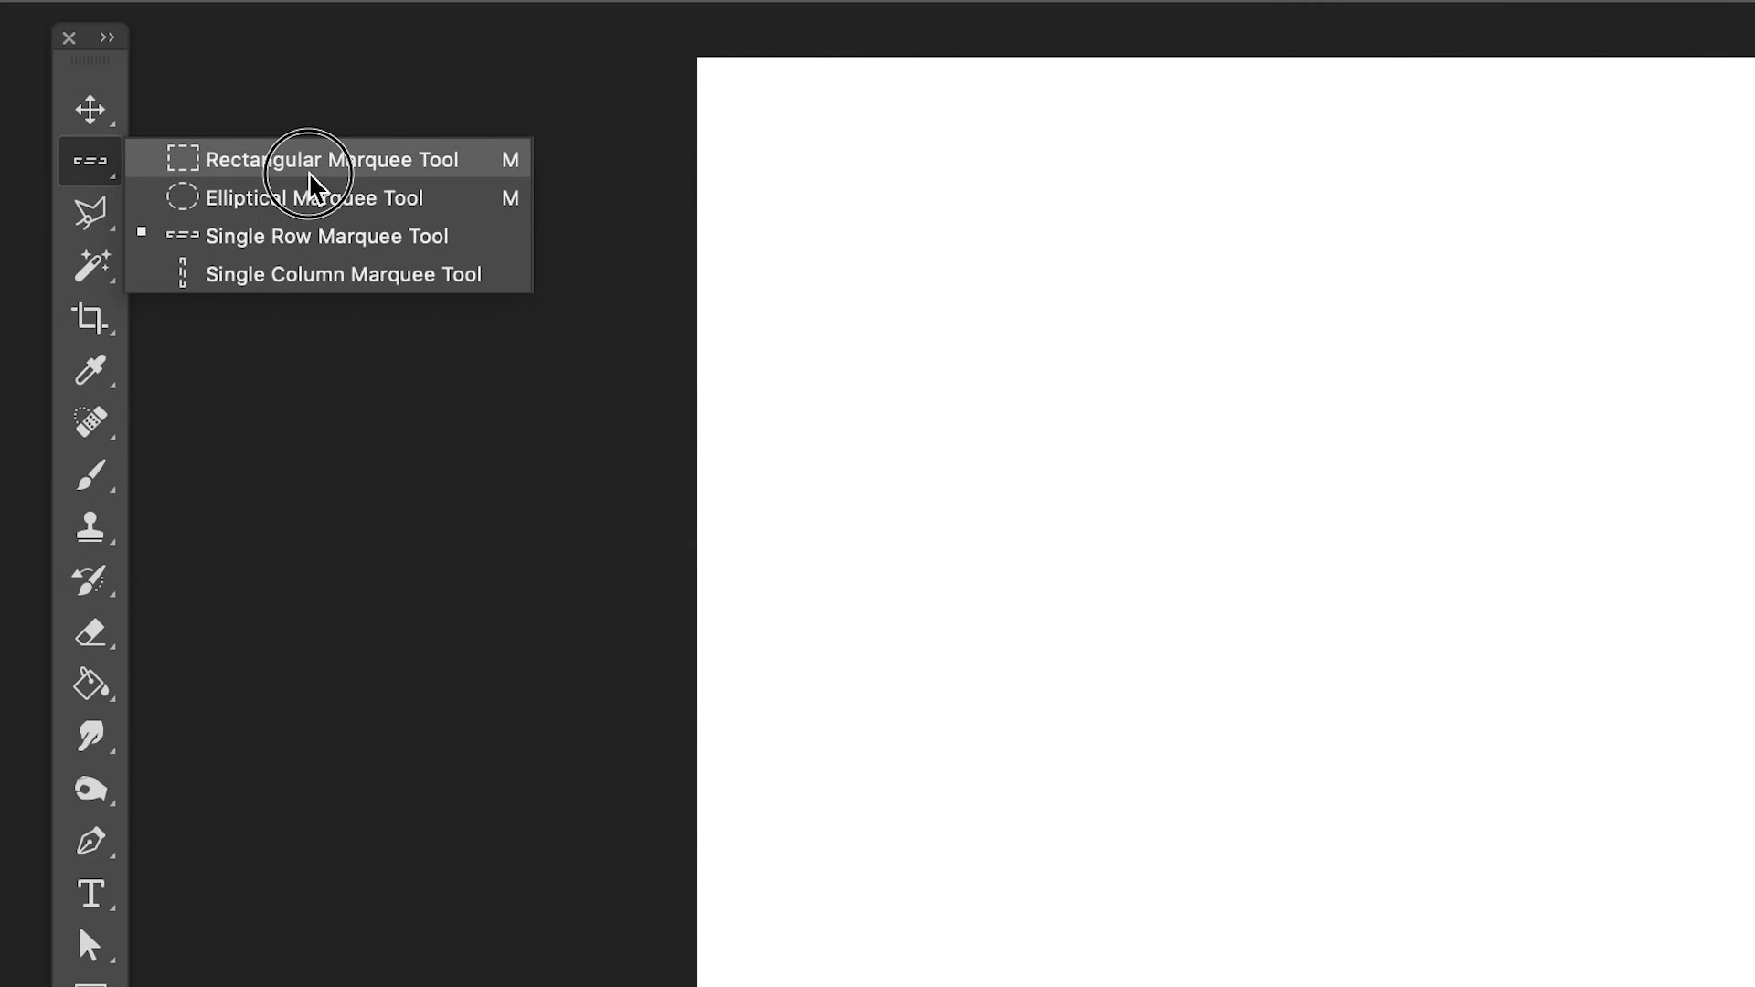
click(306, 163)
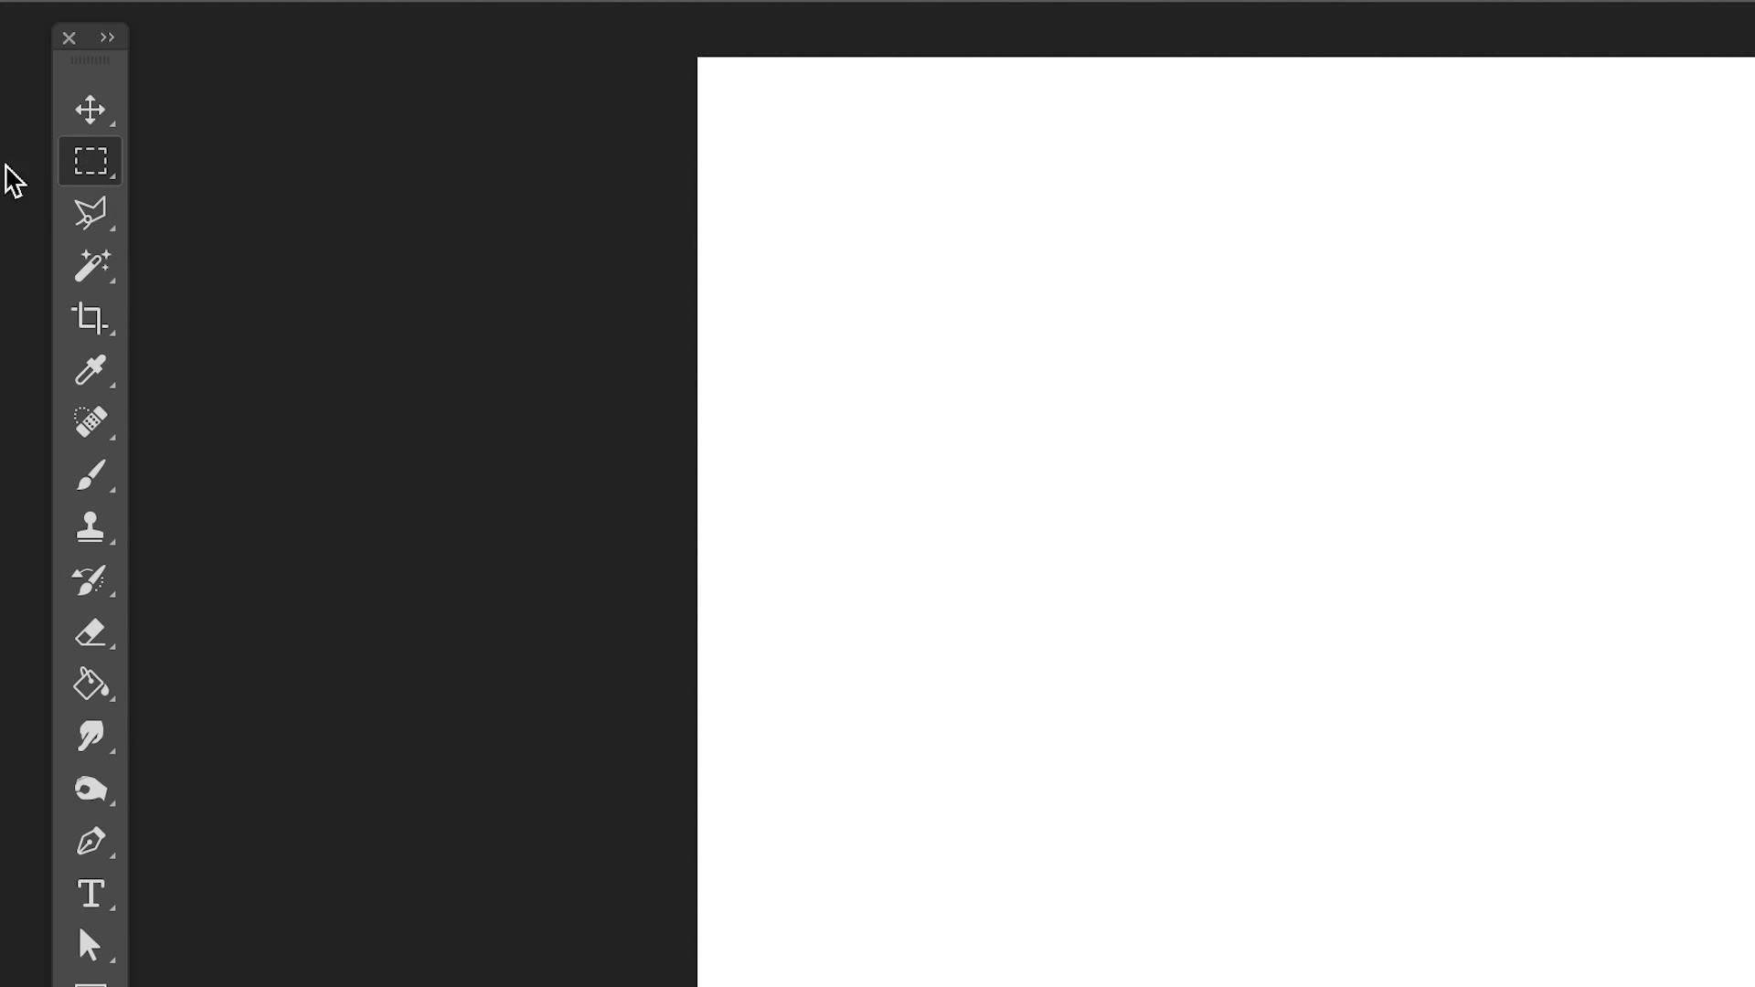
drag(99, 178, 341, 163)
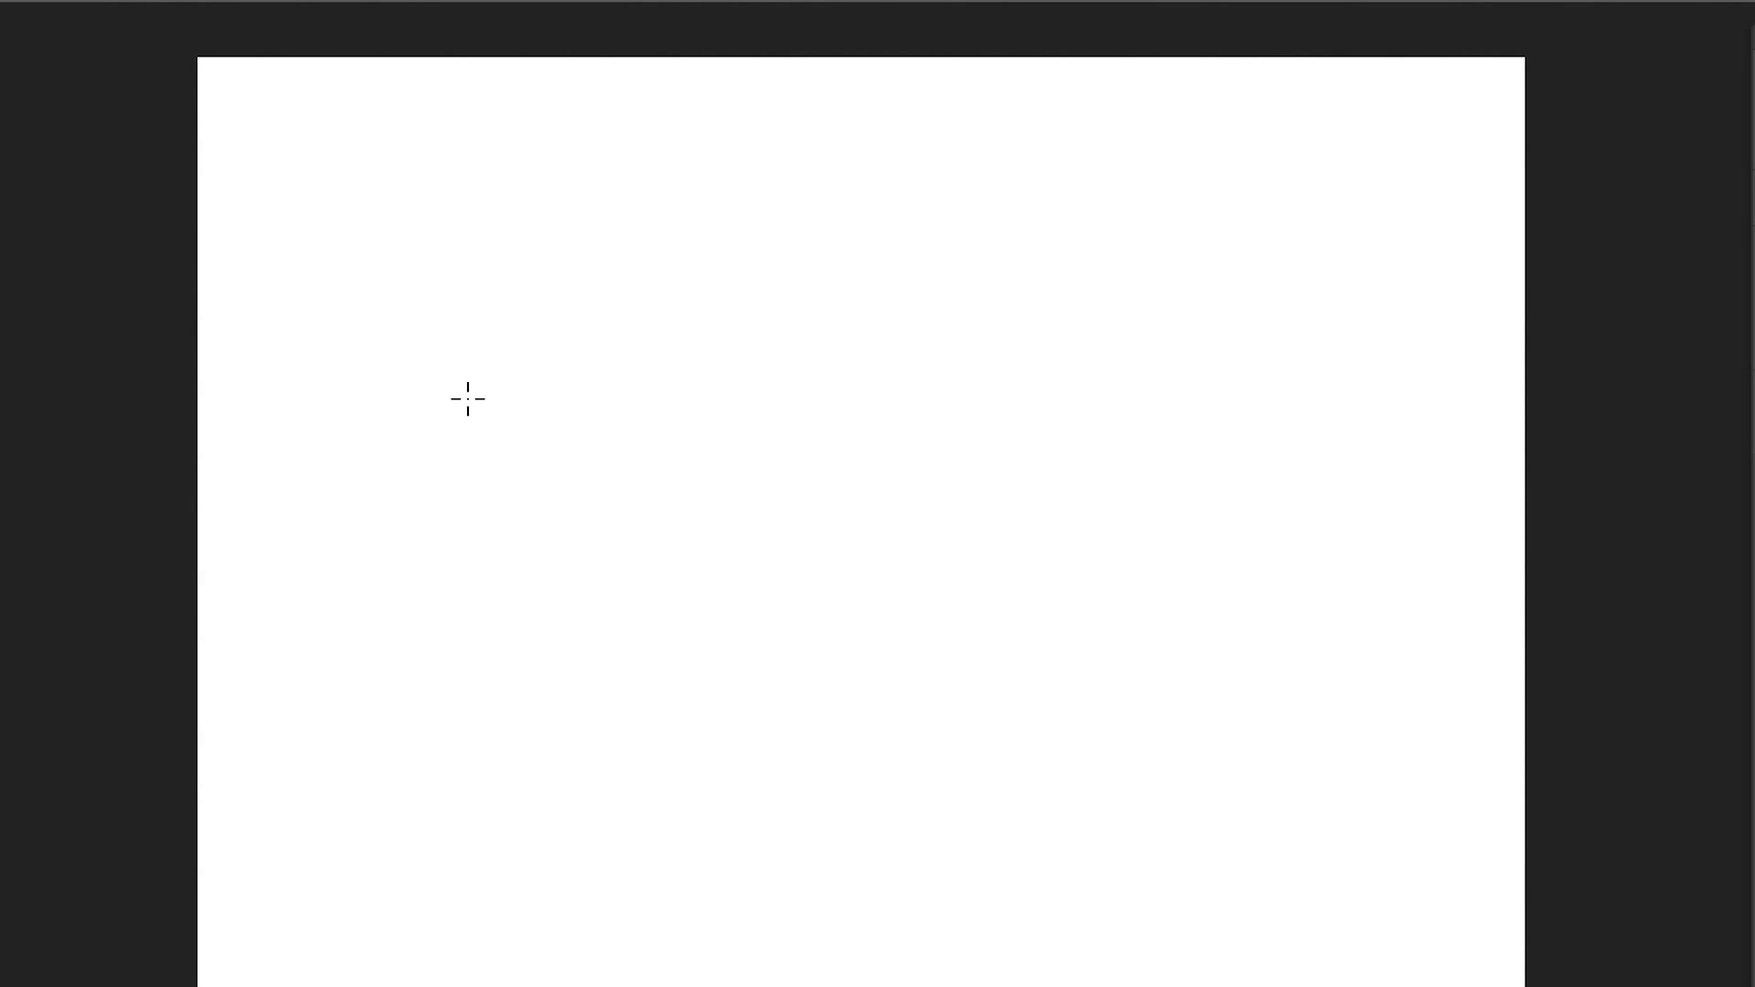
drag(439, 404, 1133, 644)
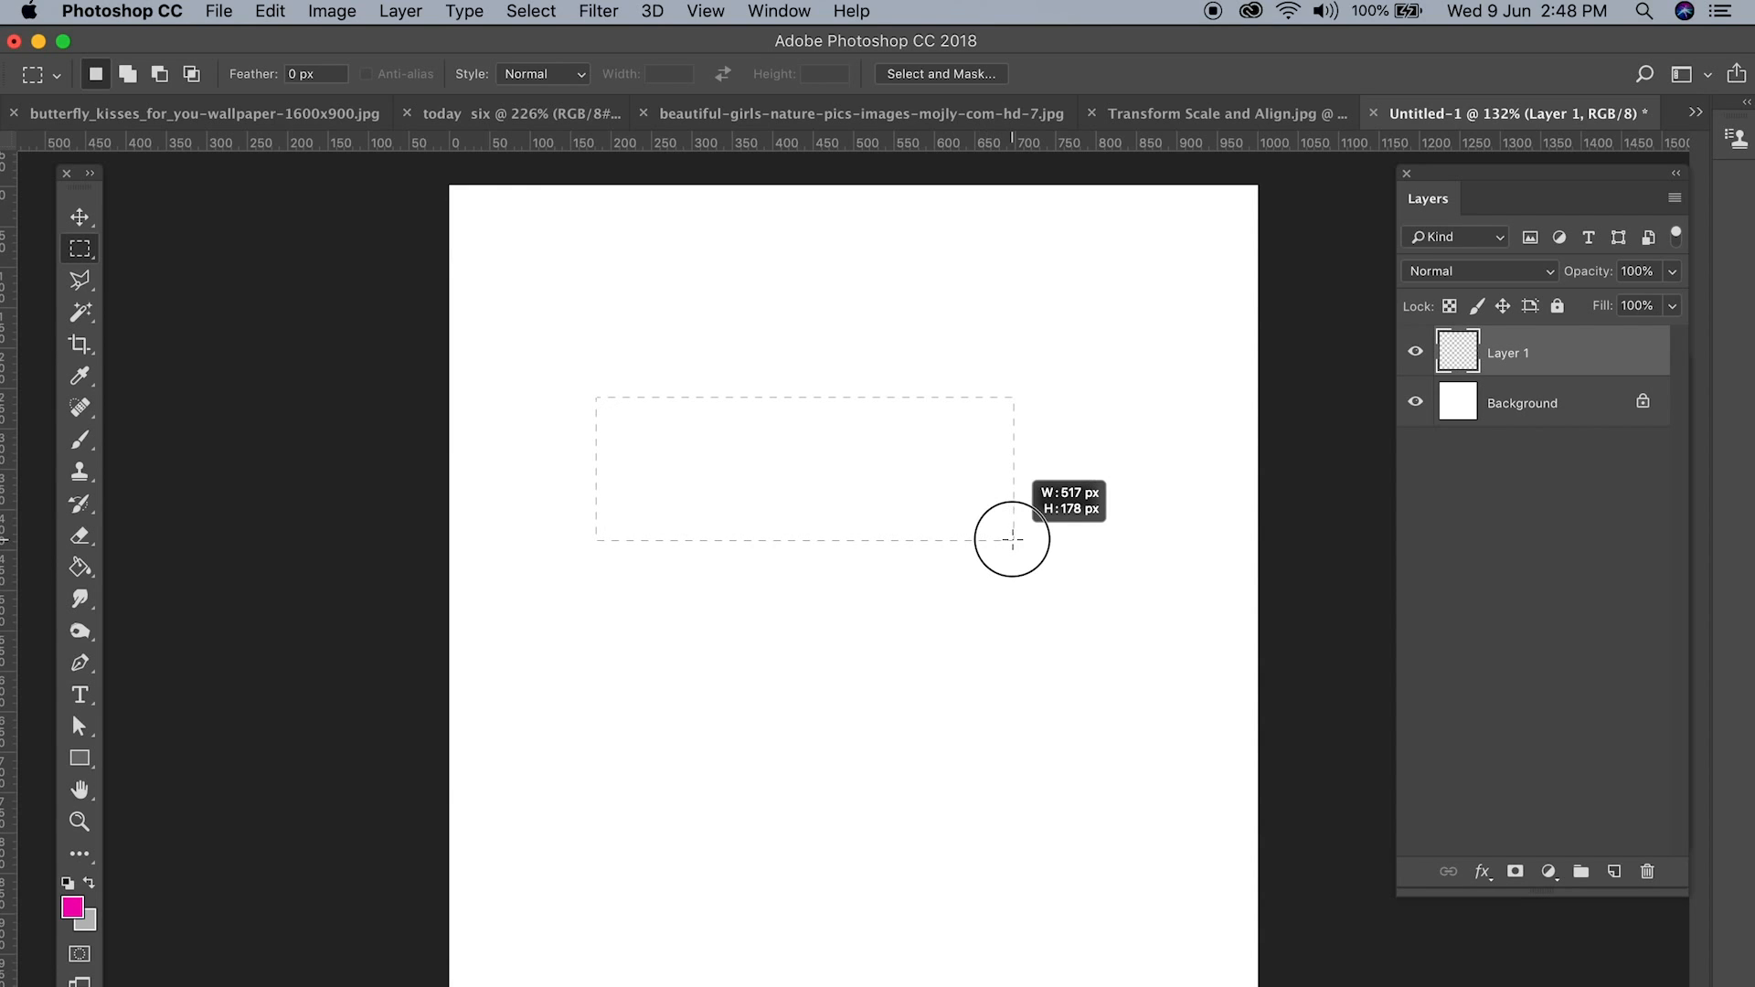
drag(1012, 539, 1013, 539)
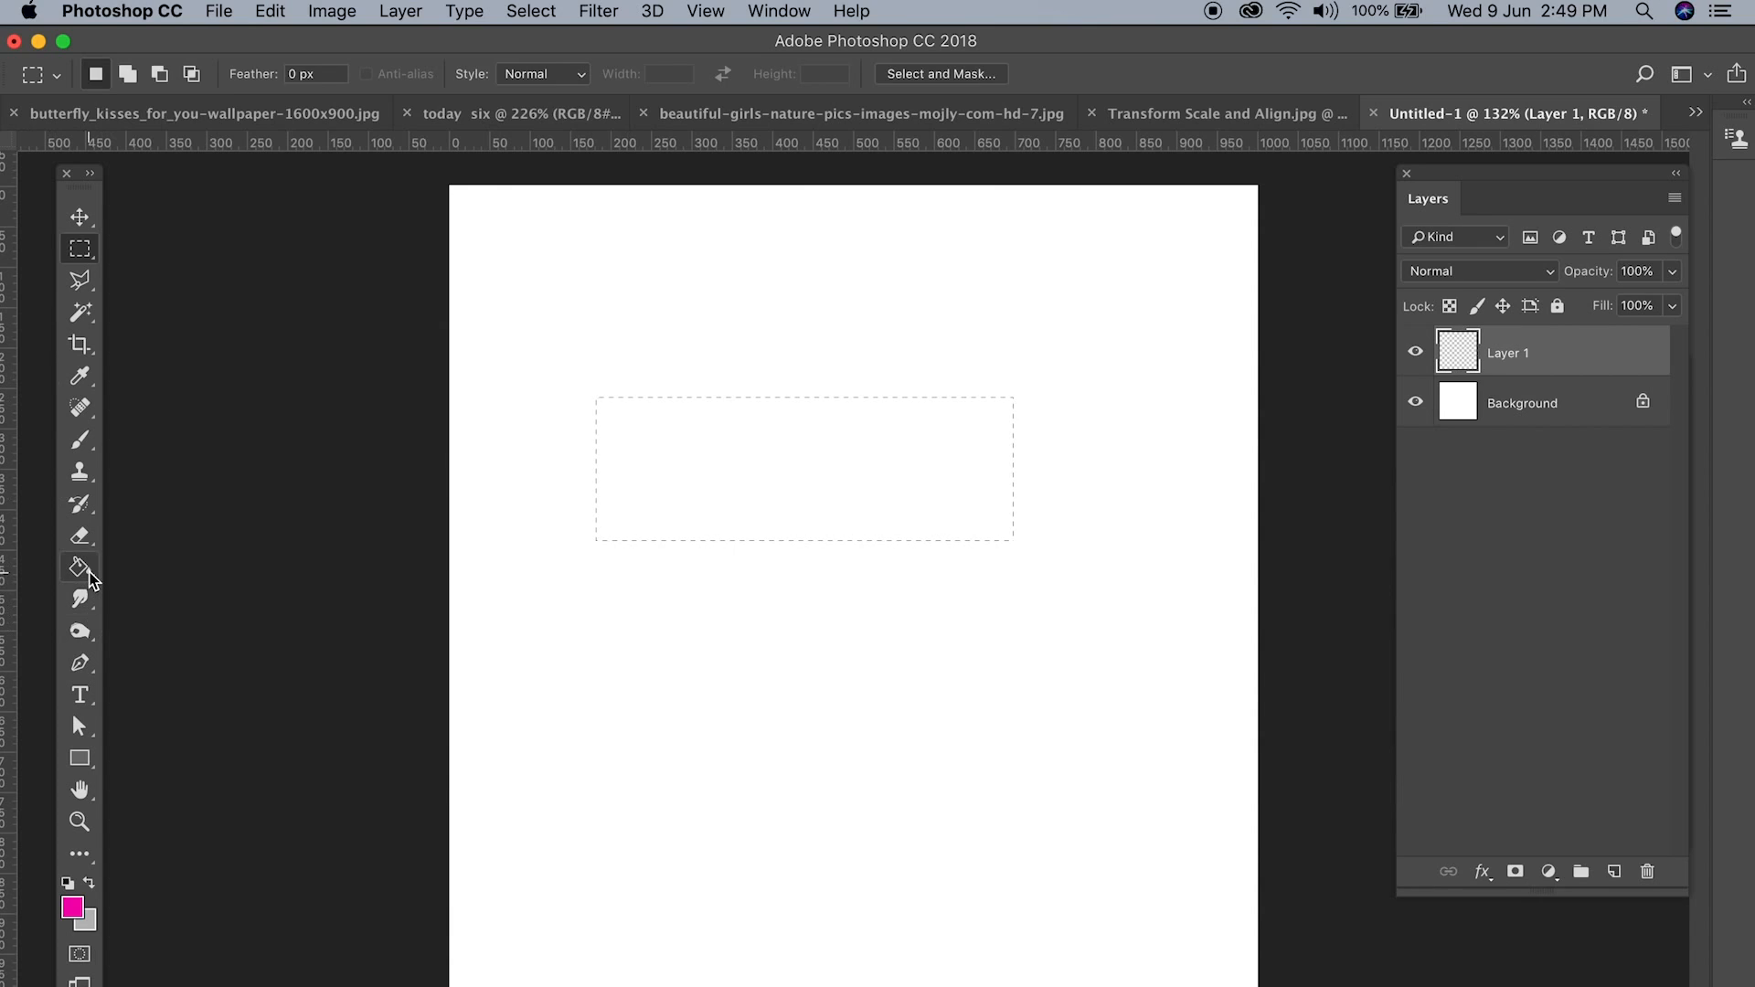
Step: Fill the rectangular selection on Layer 1 with the pink foreground colour and deselect it
click(80, 568)
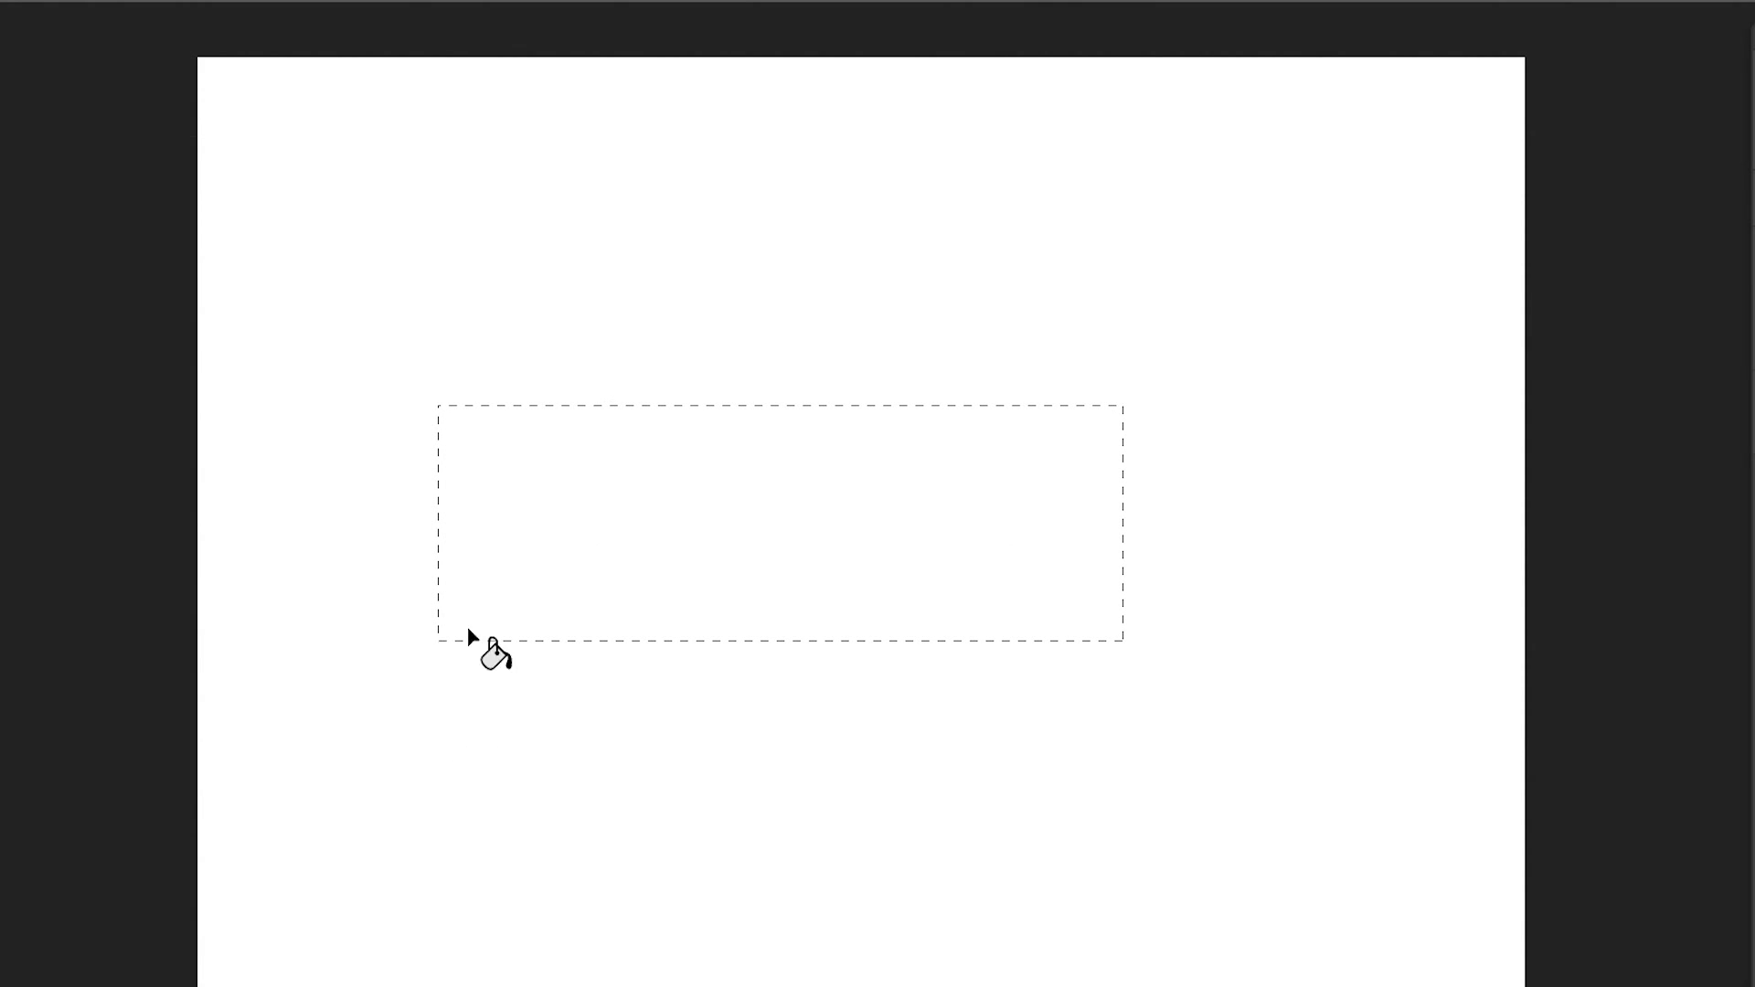
click(740, 480)
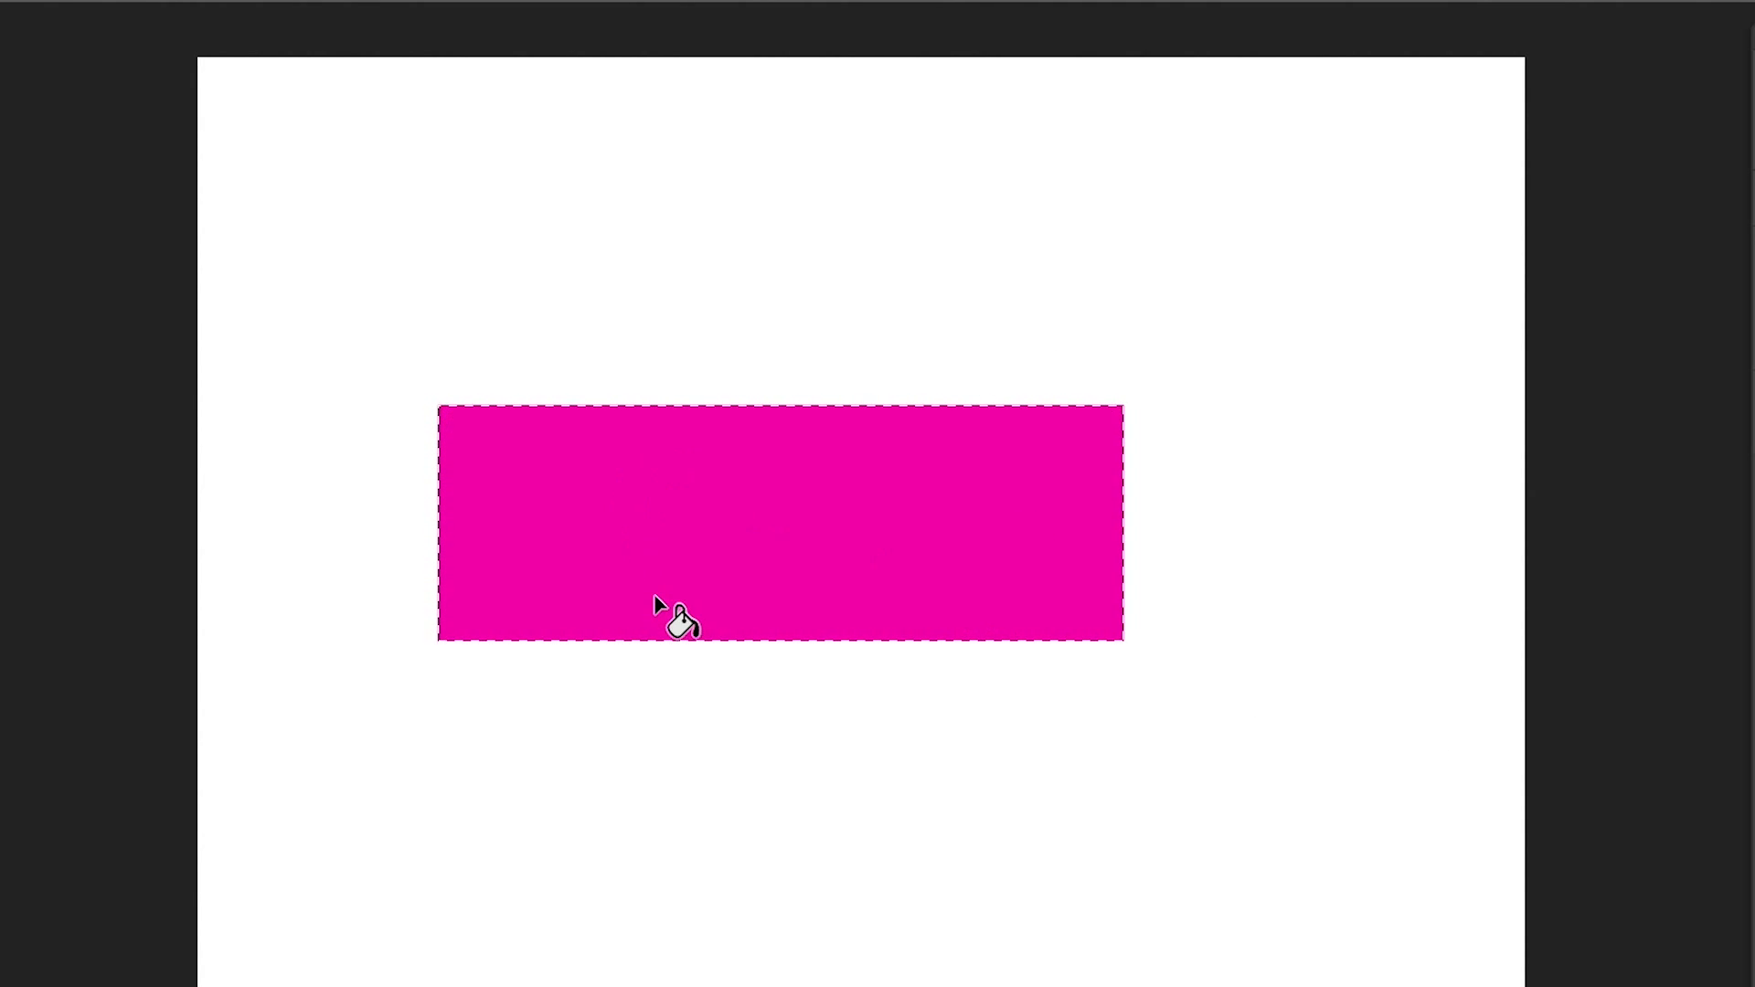
key(super+d)
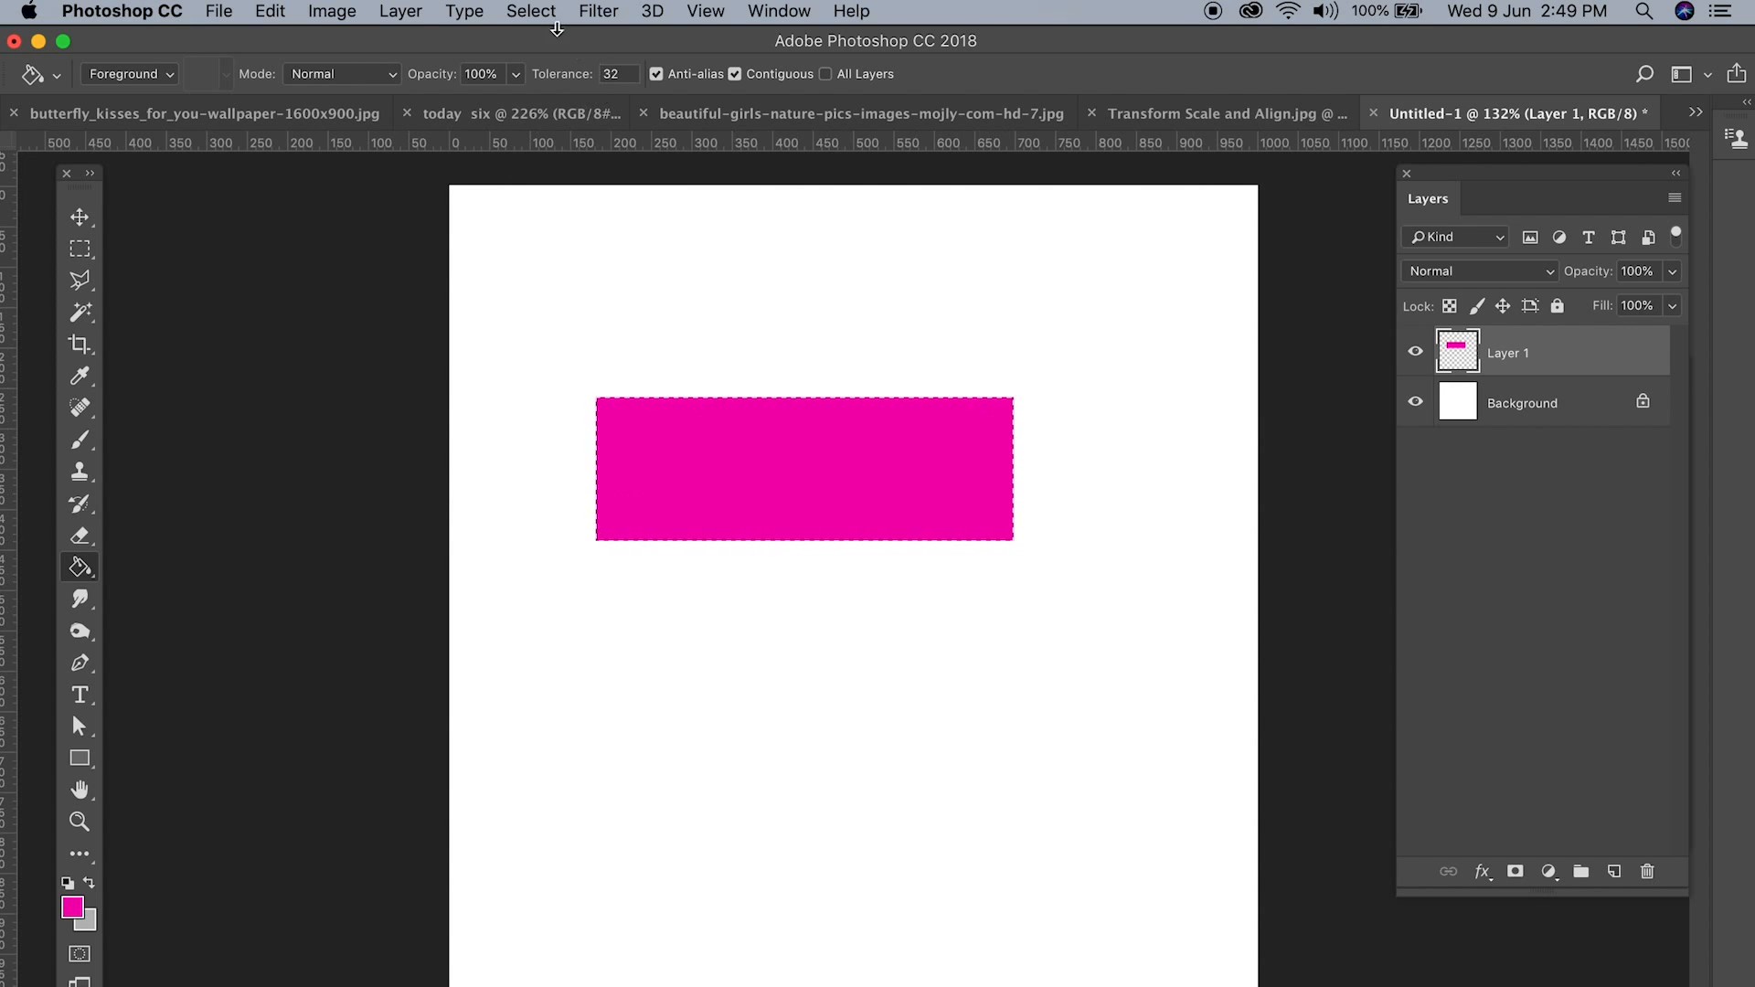
click(534, 11)
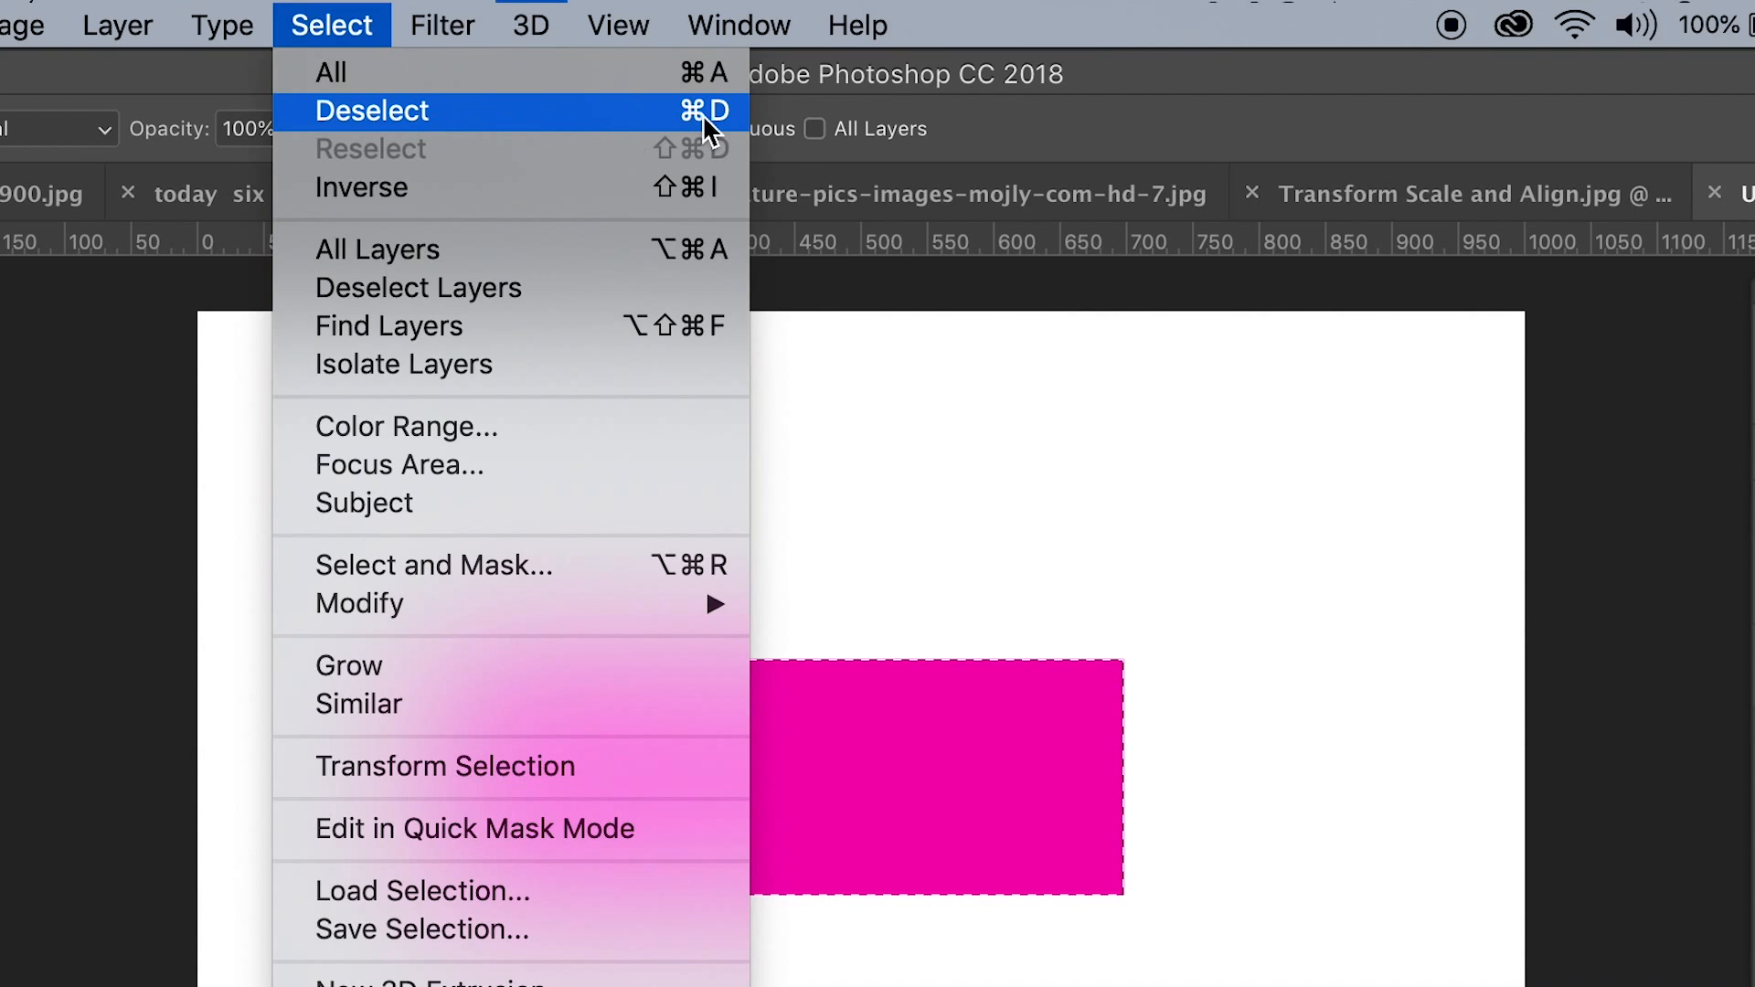
click(517, 114)
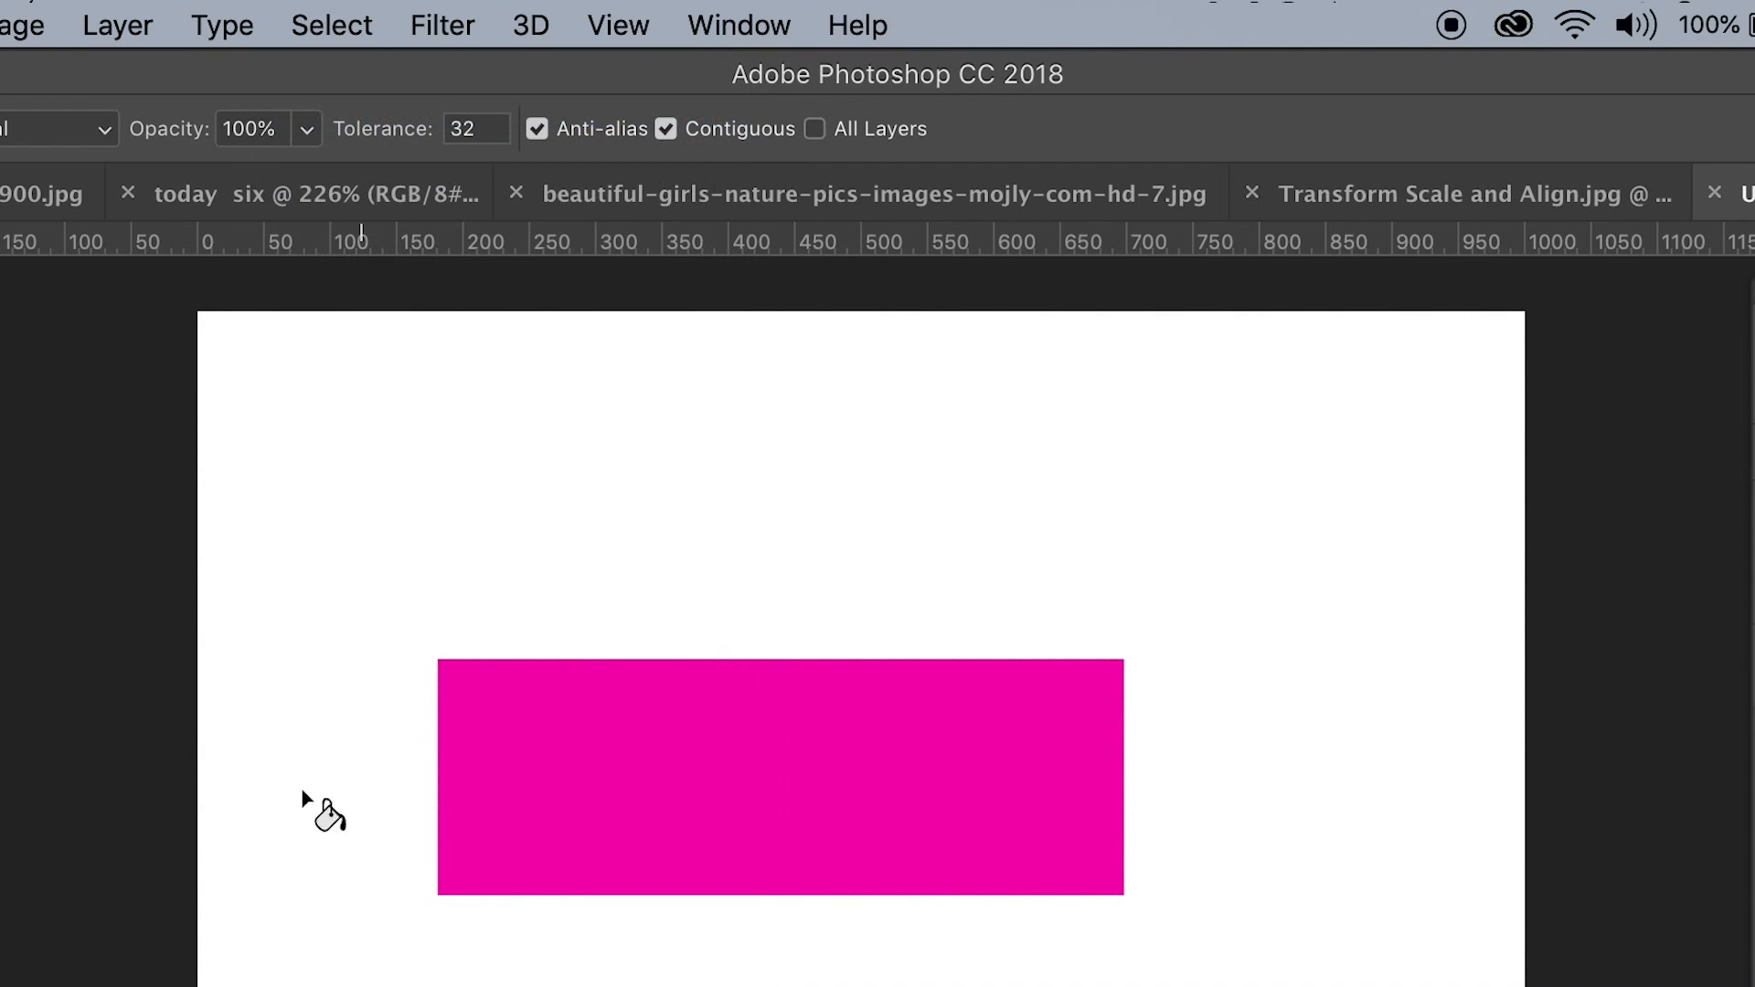
Step: Reposition the pink rectangle on the canvas with the Move tool, shifting it down and back up towards its original place
key(v)
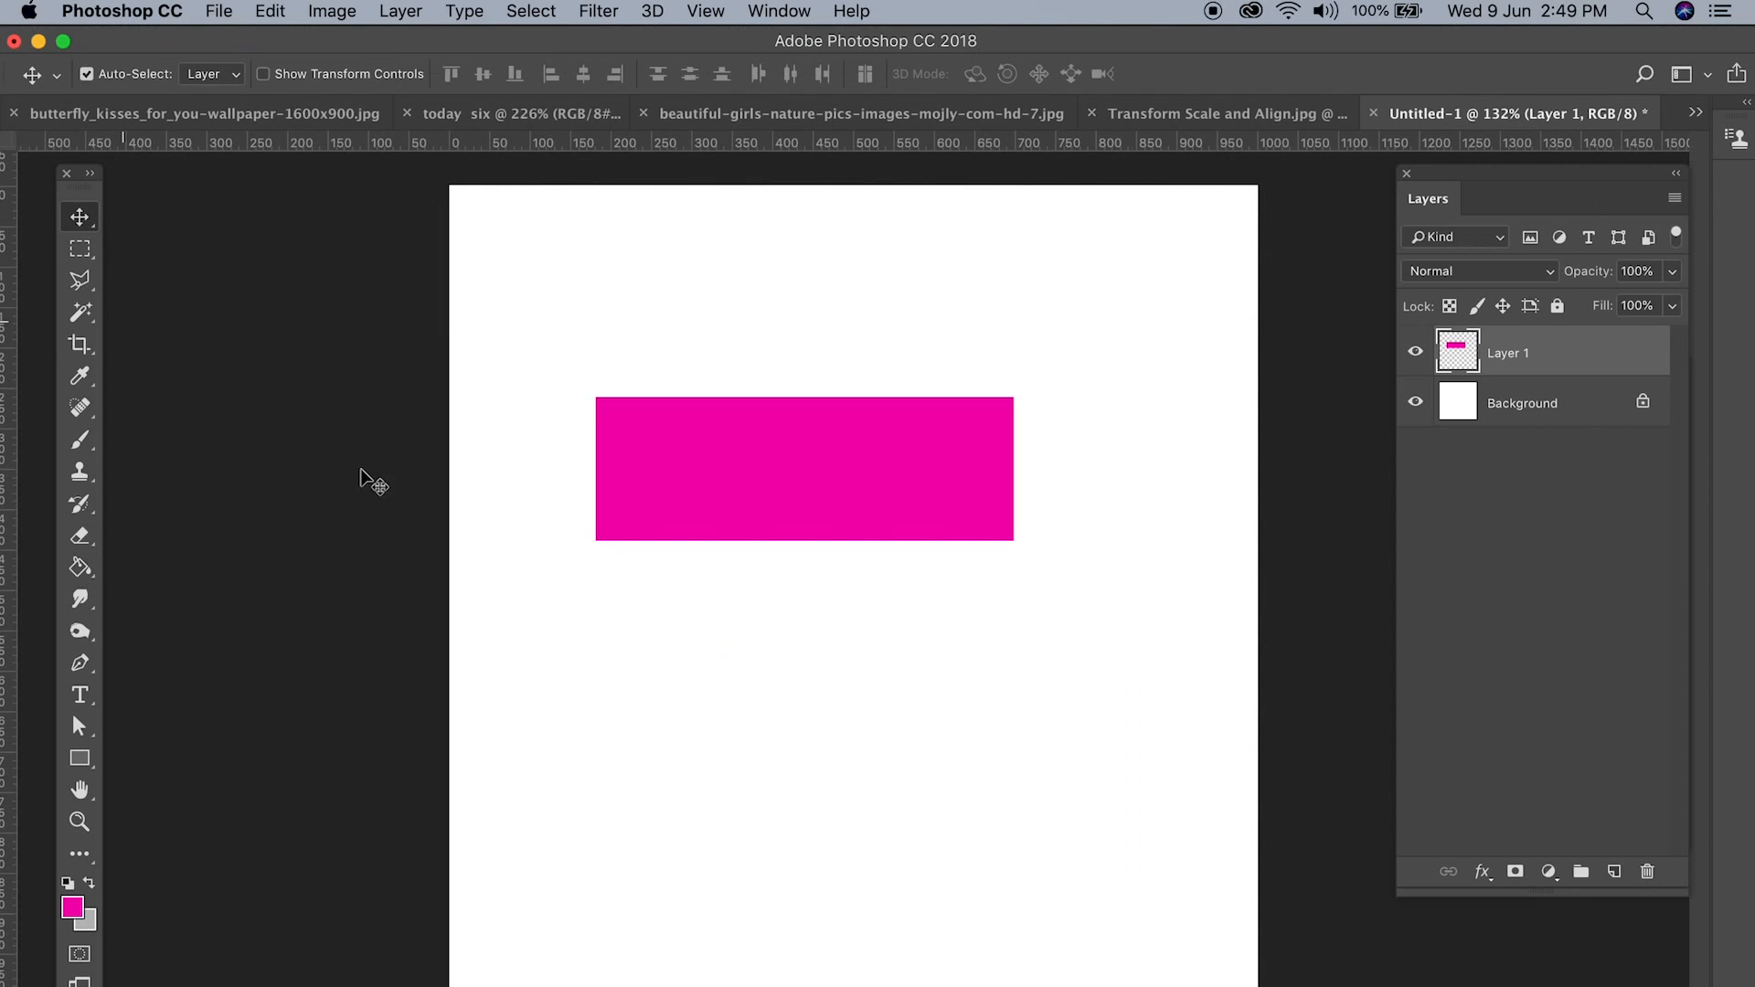
drag(851, 453, 952, 524)
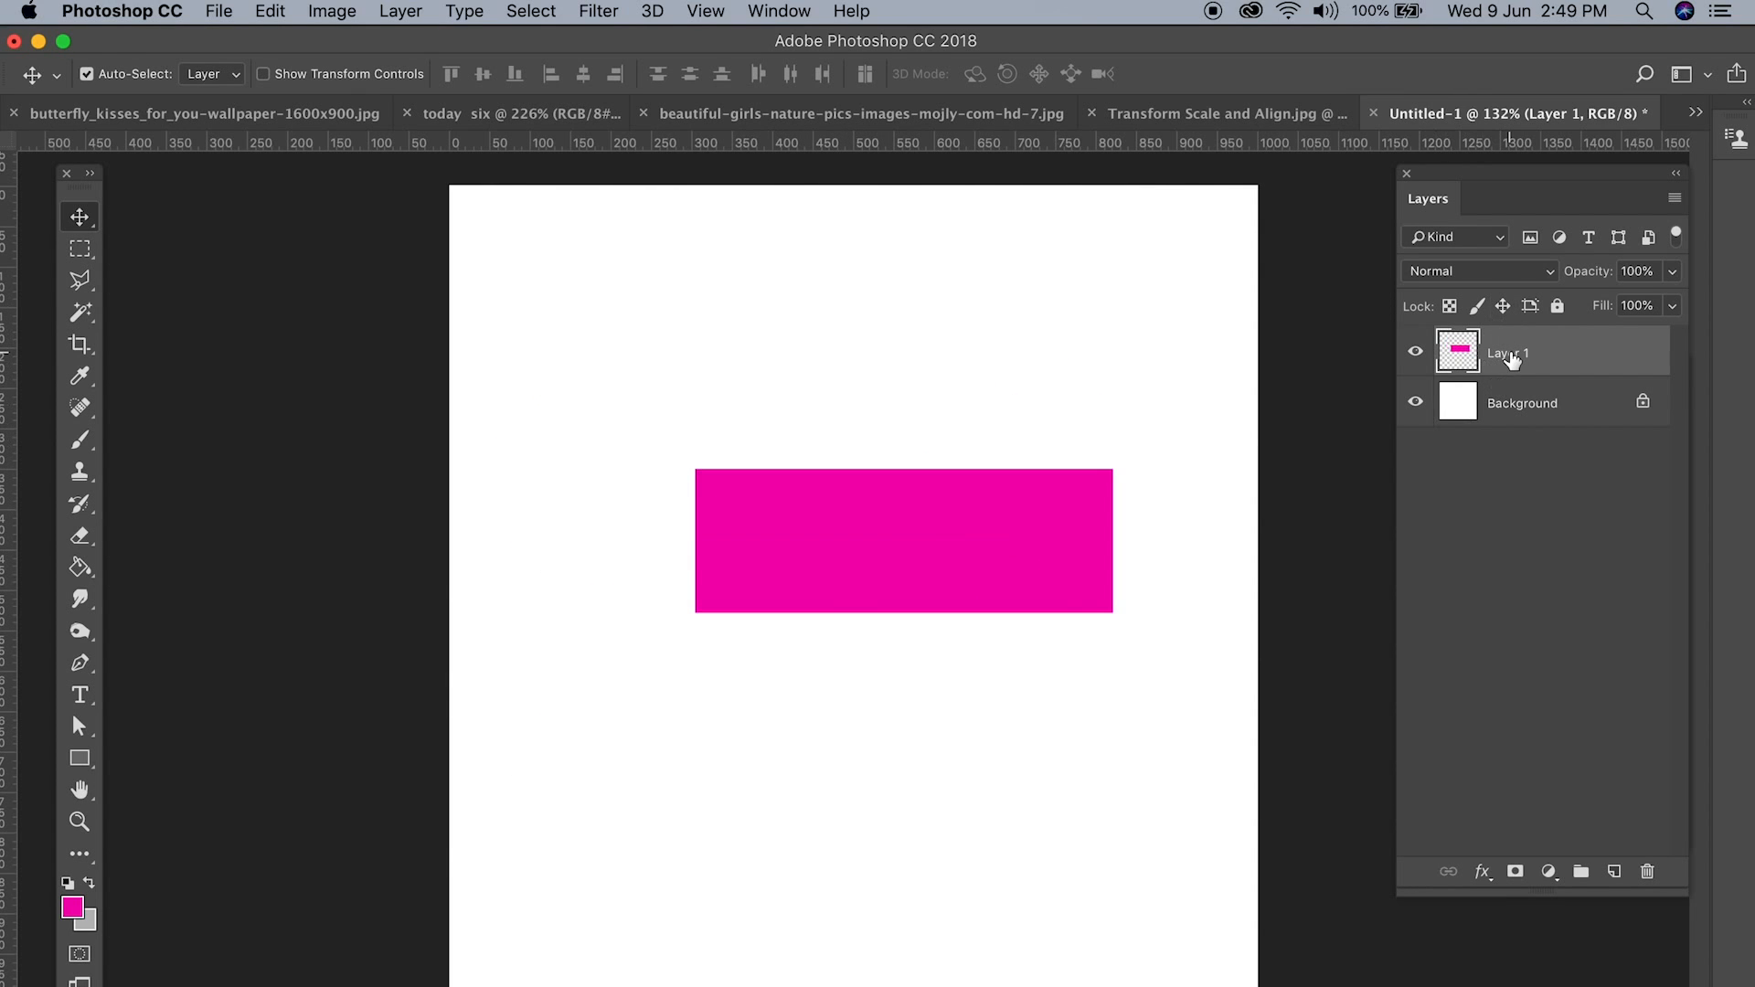
drag(944, 528, 856, 487)
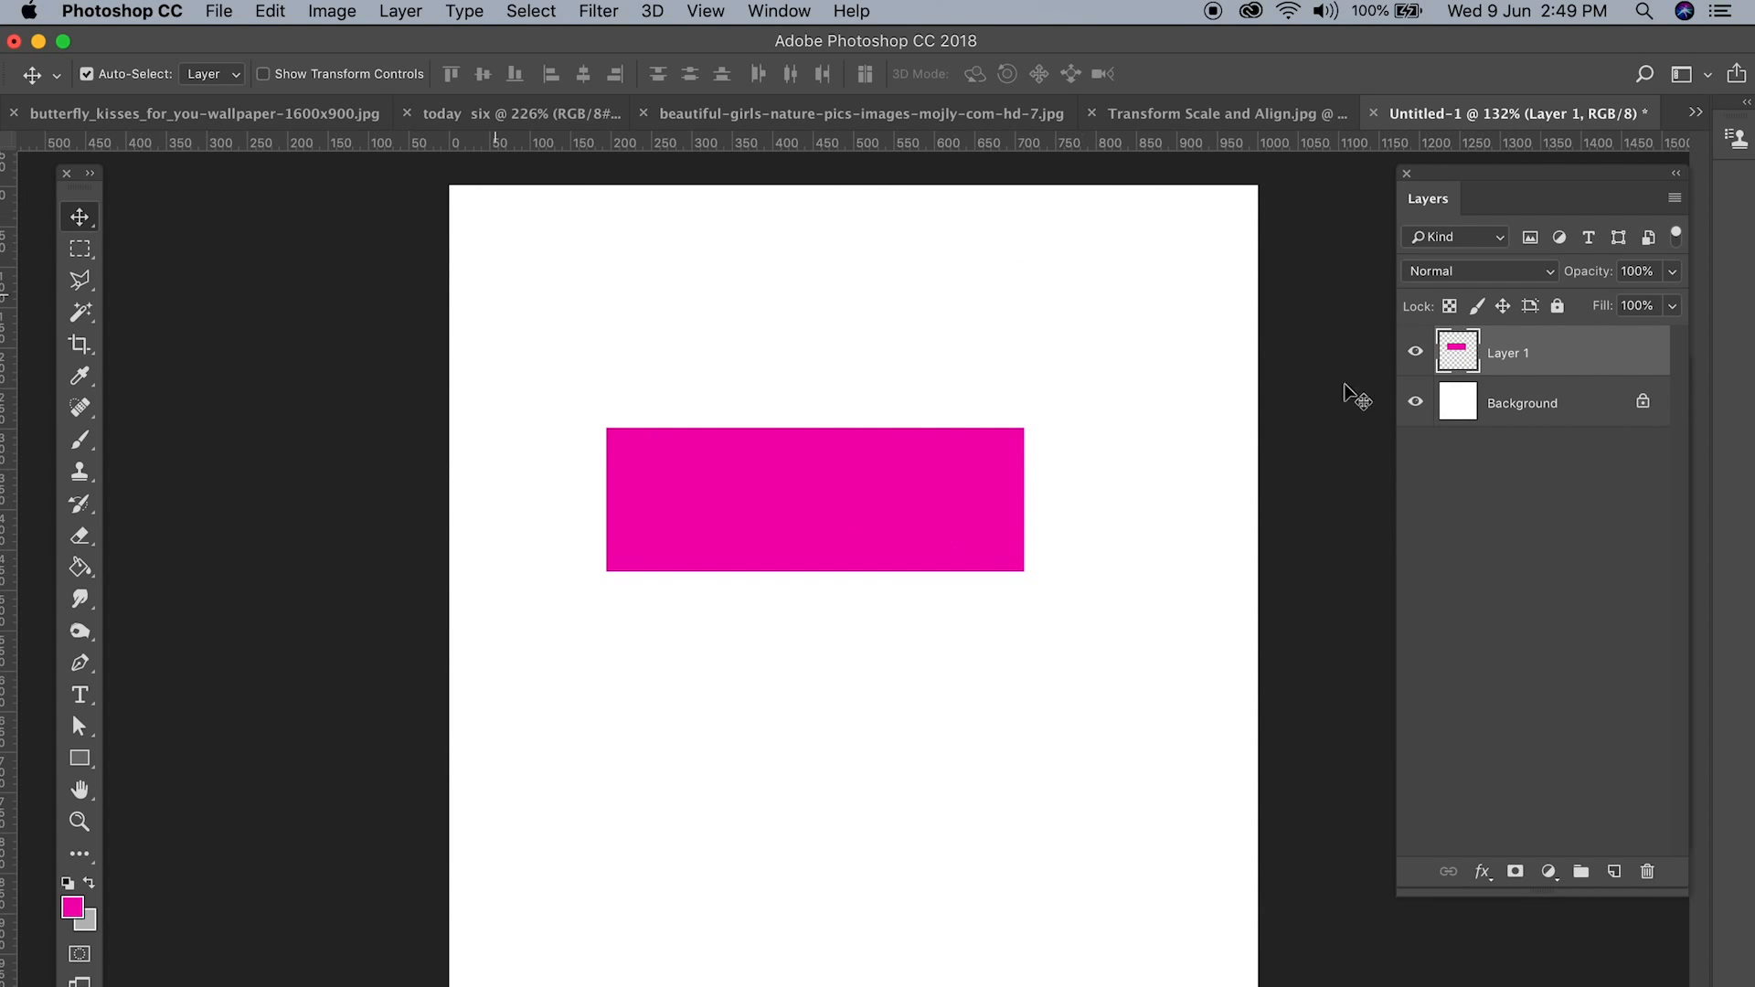
Step: Delete the layer holding the pink rectangle and add a new empty layer above the Background
drag(1659, 361, 1647, 871)
click(1614, 871)
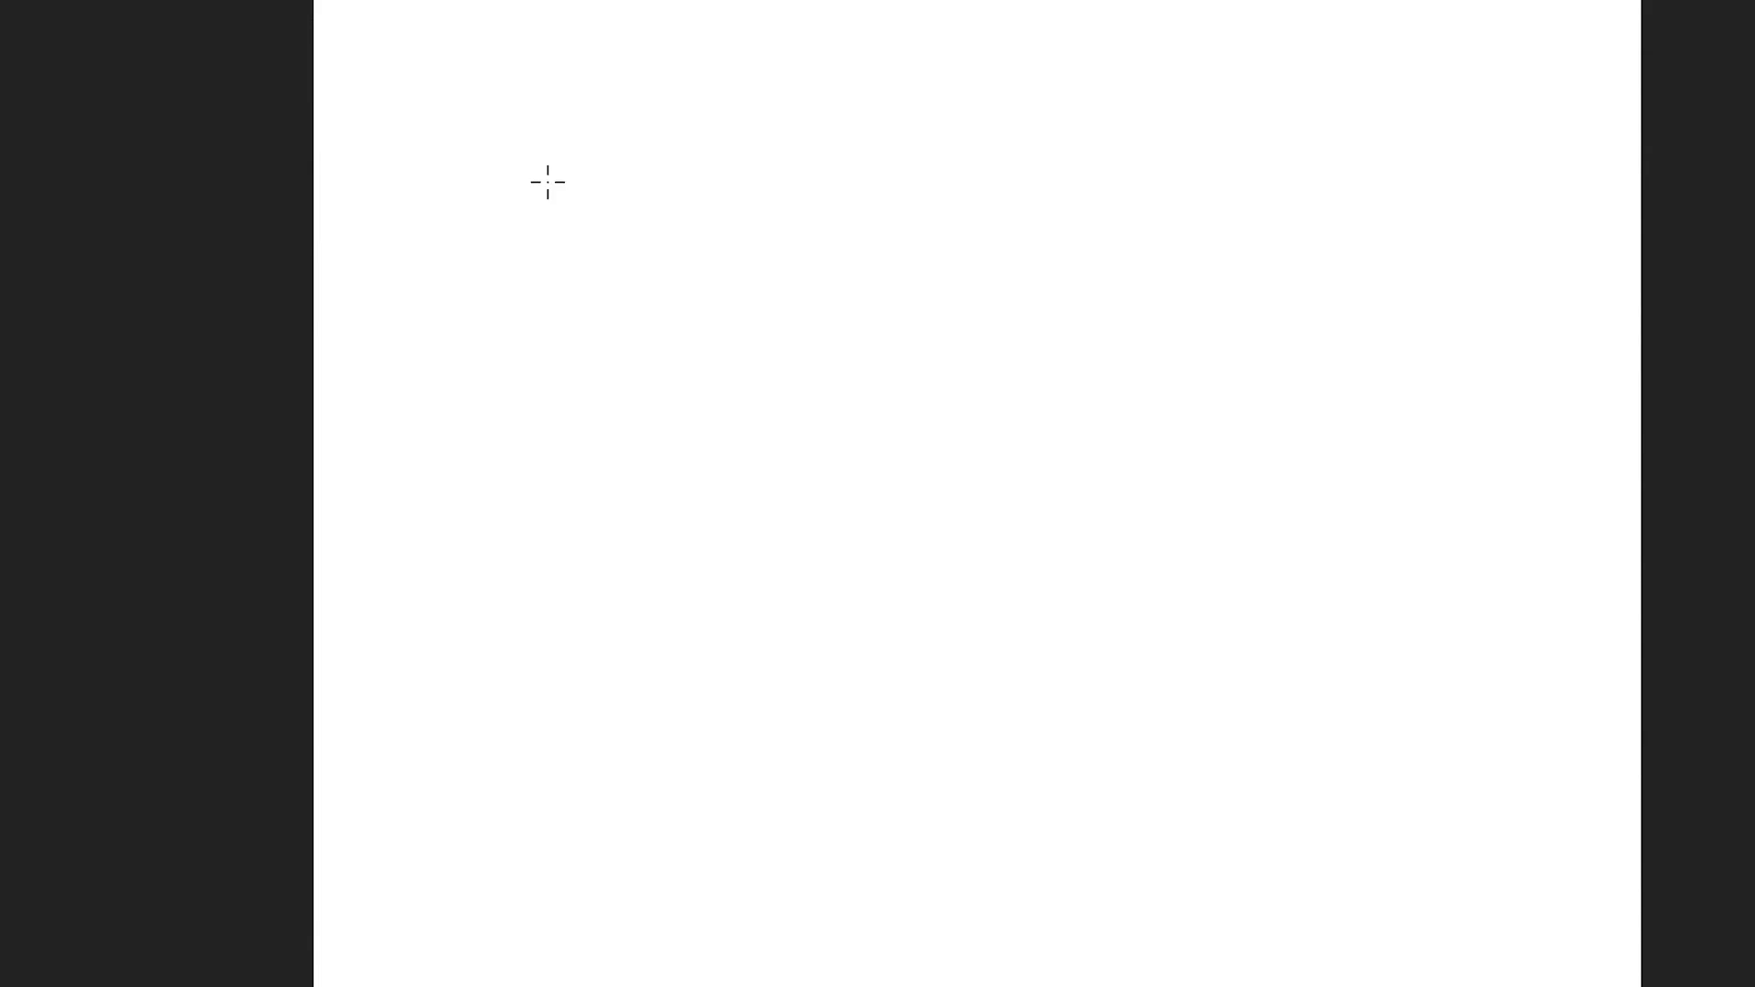
Step: Draw several rectangular marquee selections one after another in new-selection mode, each replacing the one before
drag(590, 357, 894, 543)
drag(1045, 485, 1379, 376)
drag(571, 460, 1316, 611)
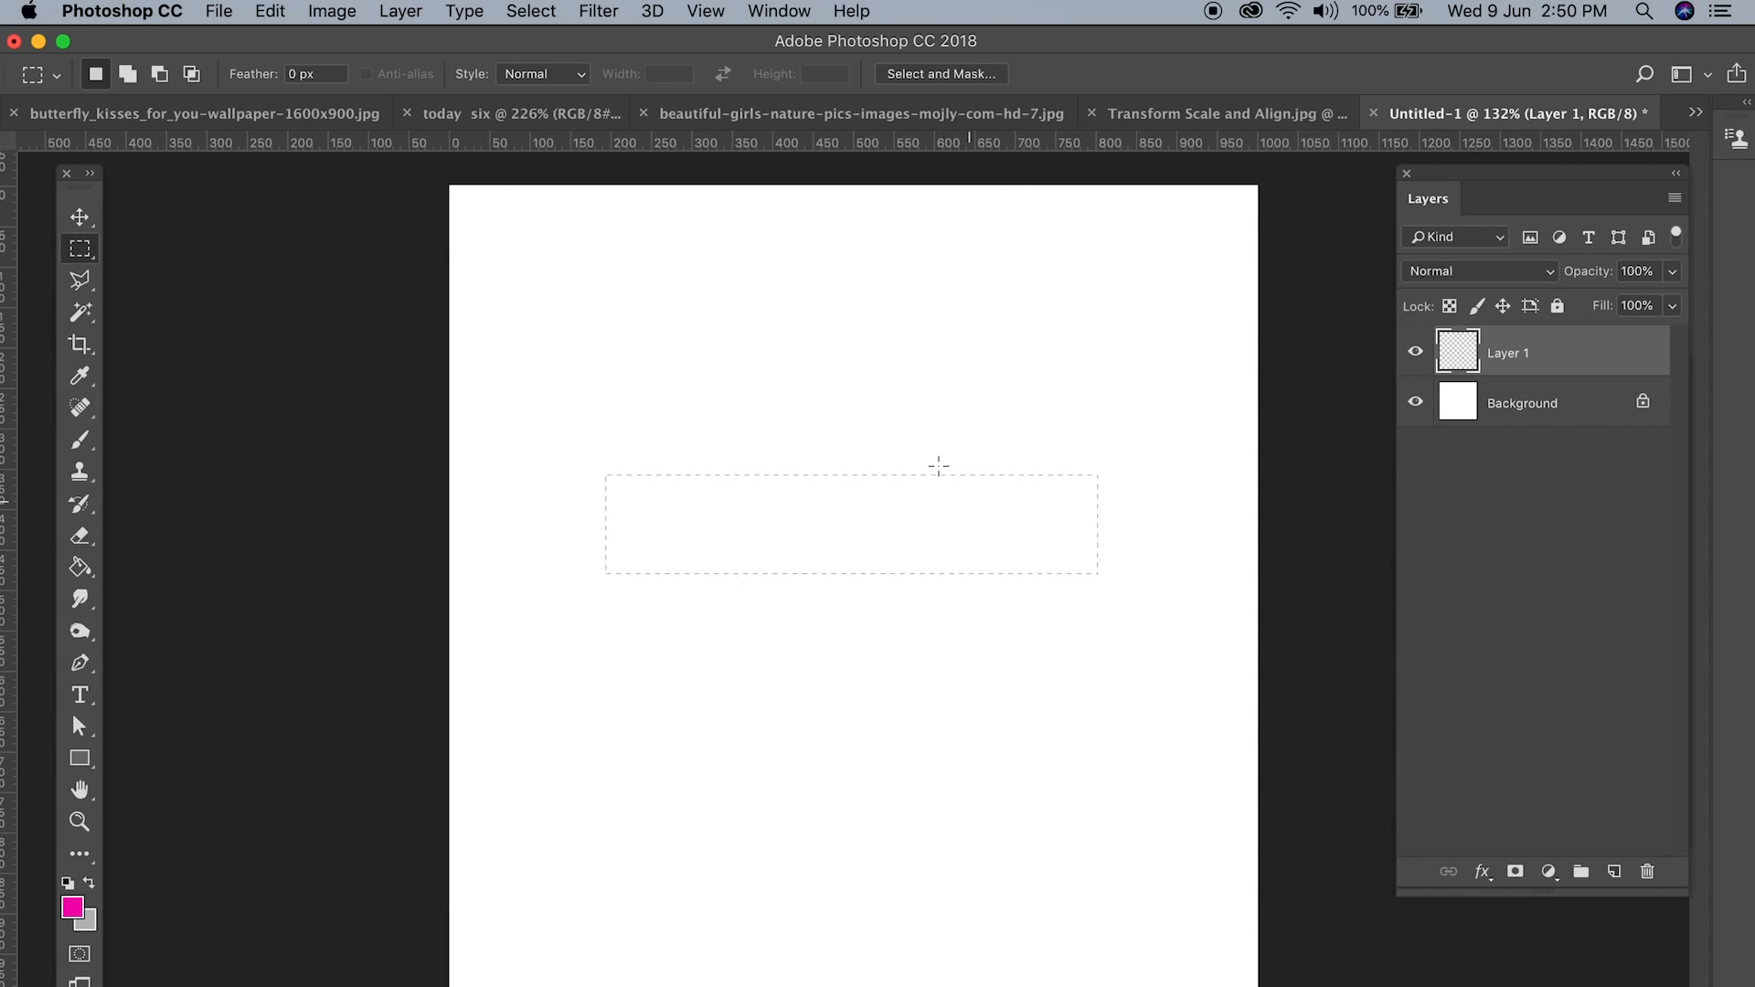
drag(623, 305, 1156, 456)
drag(635, 308, 1057, 493)
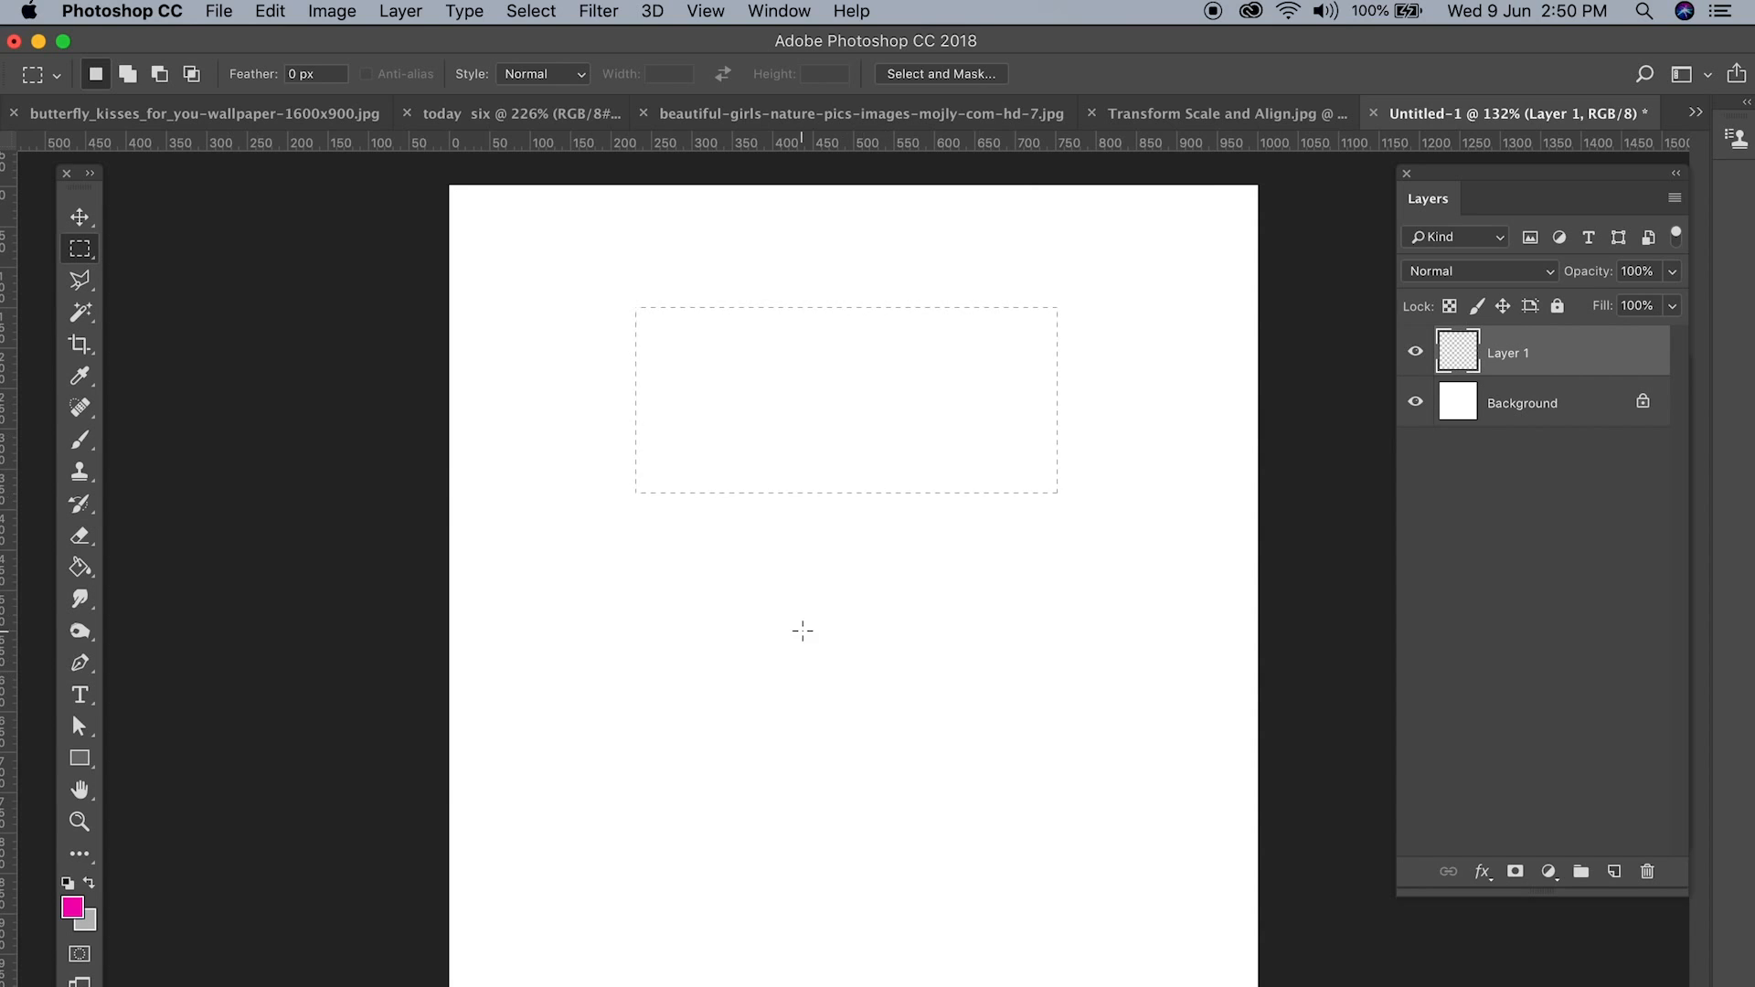
Step: Draw a rectangular selection in the canvas's right half and add several overlapping rectangles and a small separate one to it
drag(802, 613, 1129, 766)
click(127, 74)
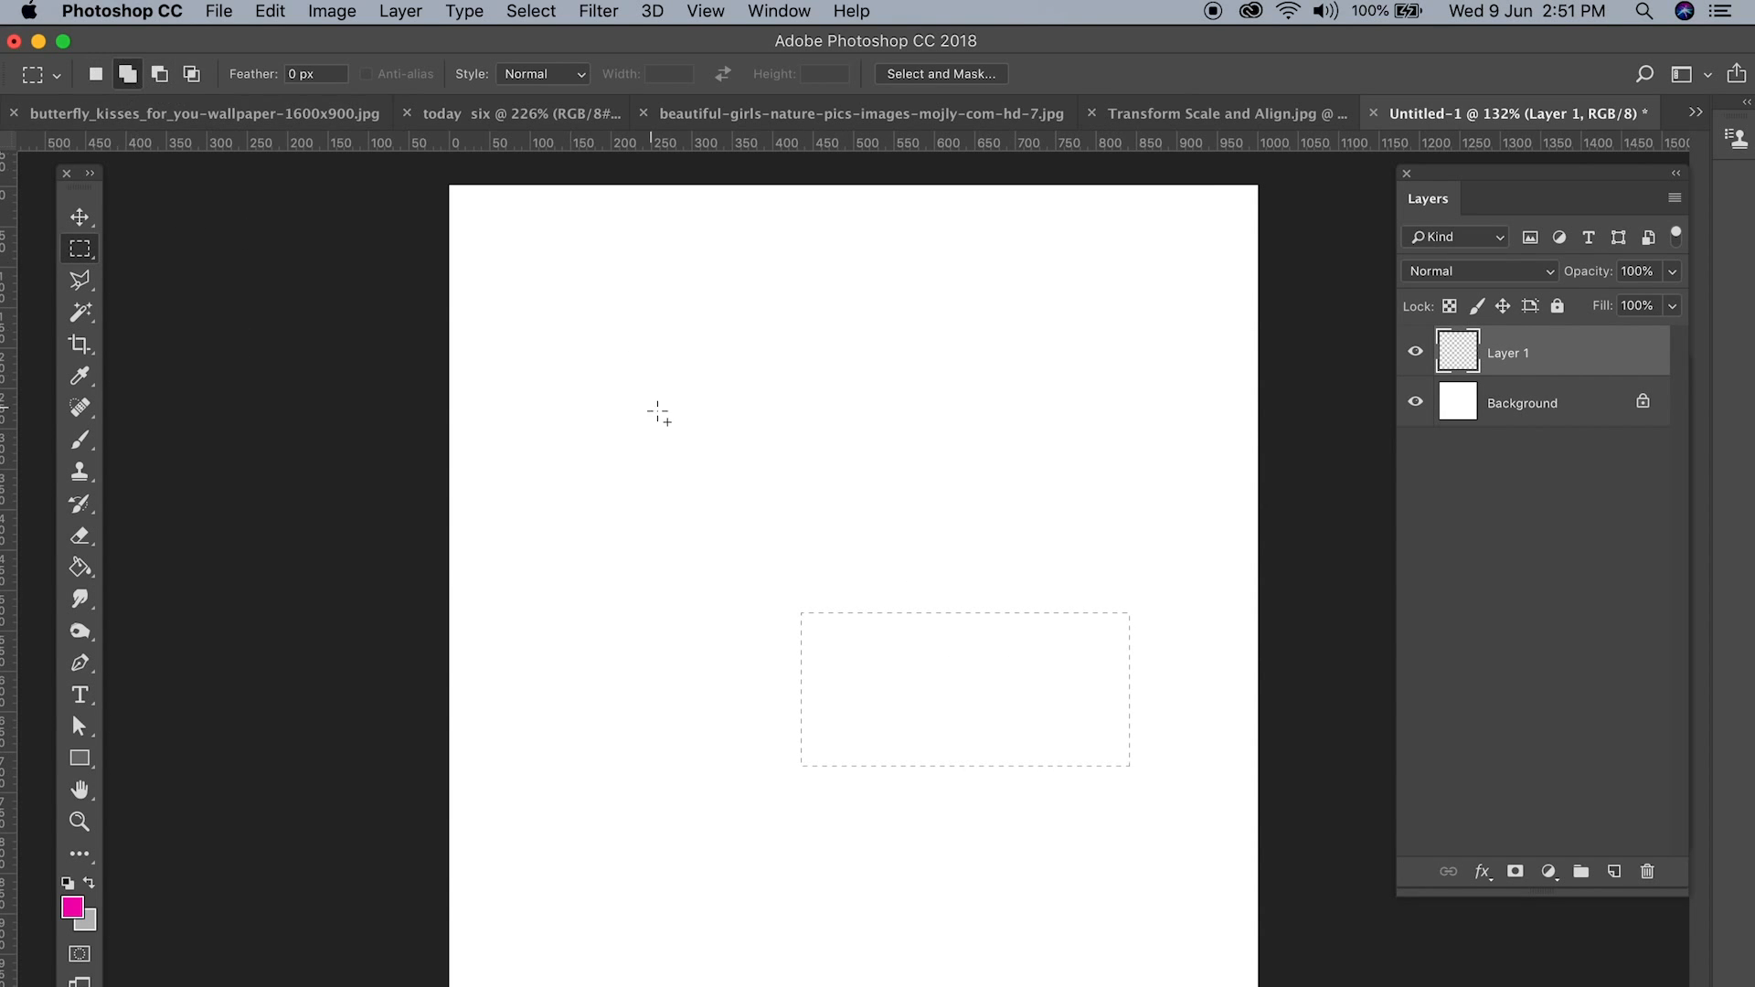
drag(872, 427, 1153, 654)
drag(737, 327, 1033, 529)
drag(637, 292, 920, 486)
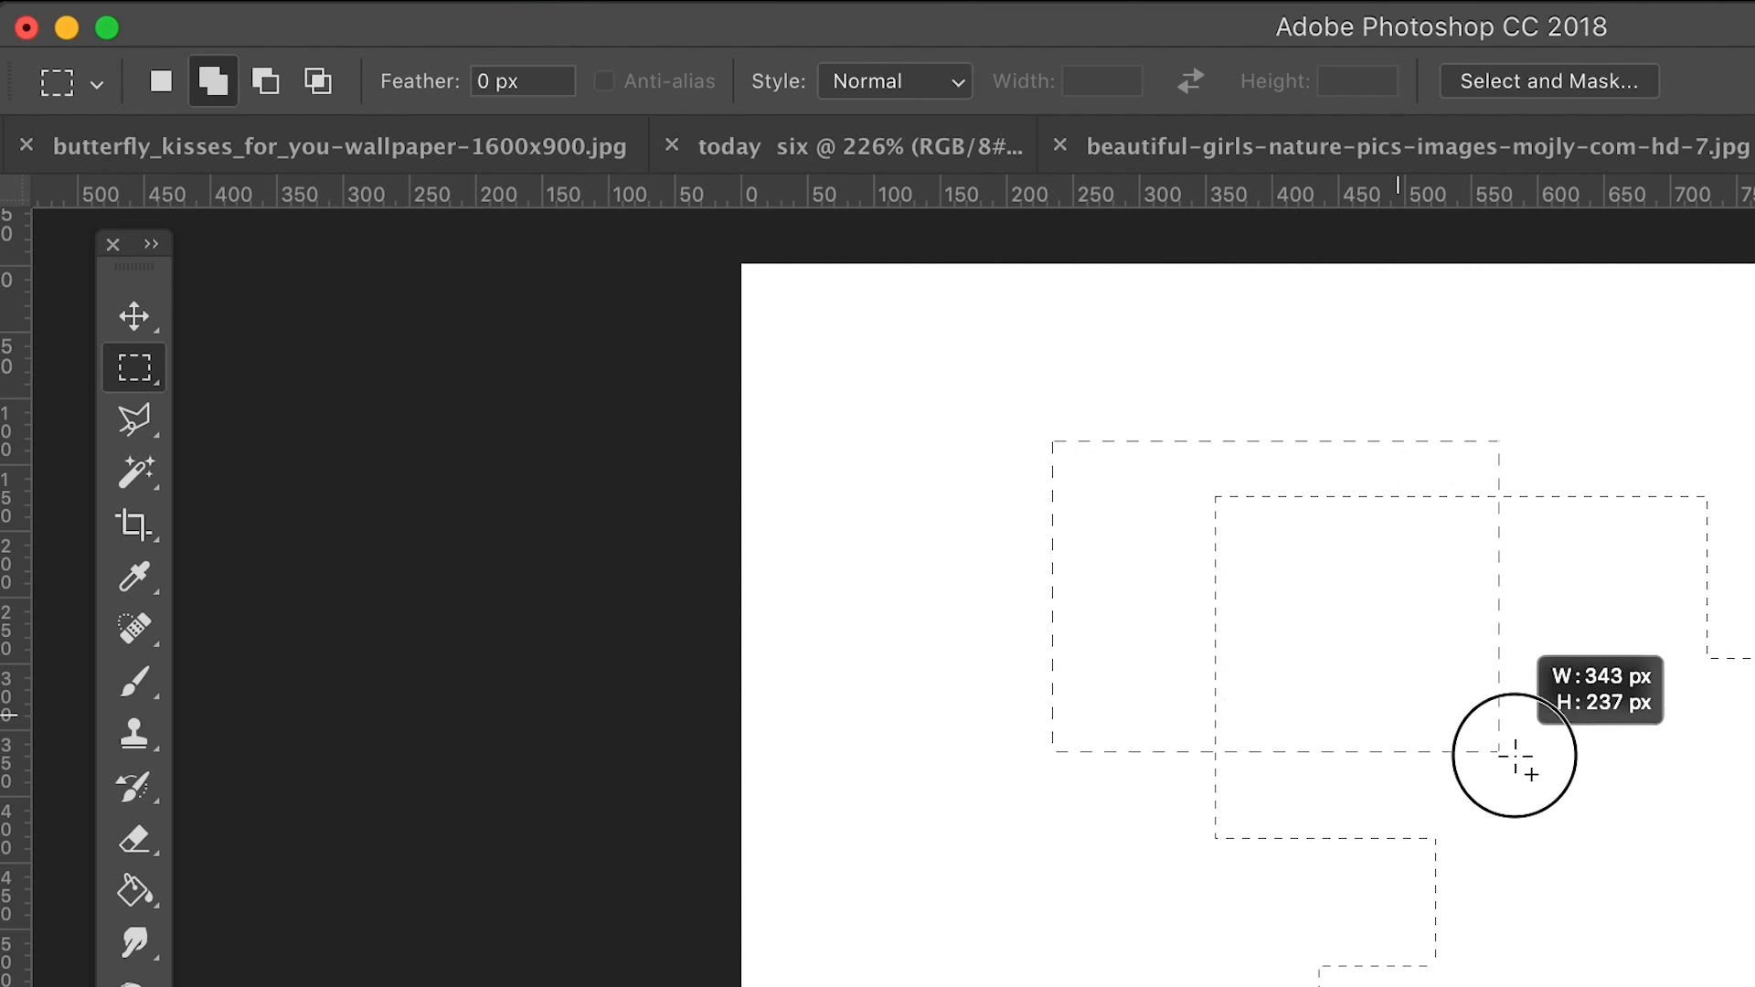
drag(1514, 755, 1514, 755)
drag(940, 392, 1277, 868)
drag(891, 458, 1144, 756)
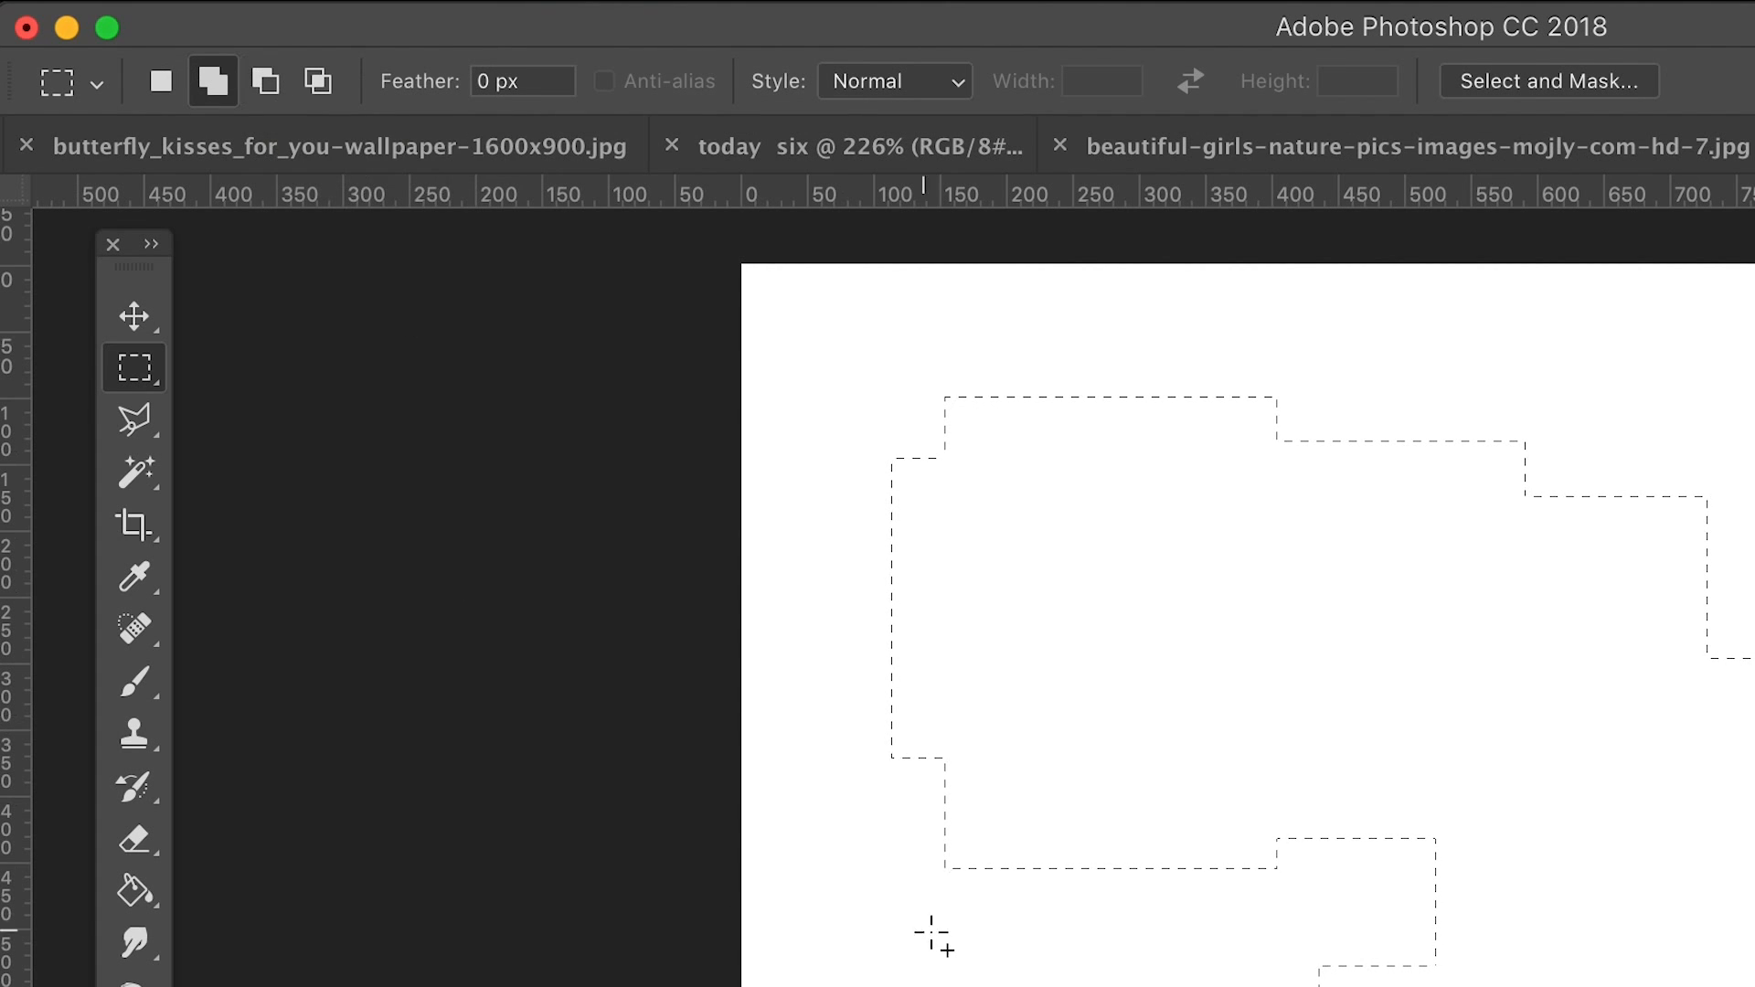
drag(1116, 986, 996, 986)
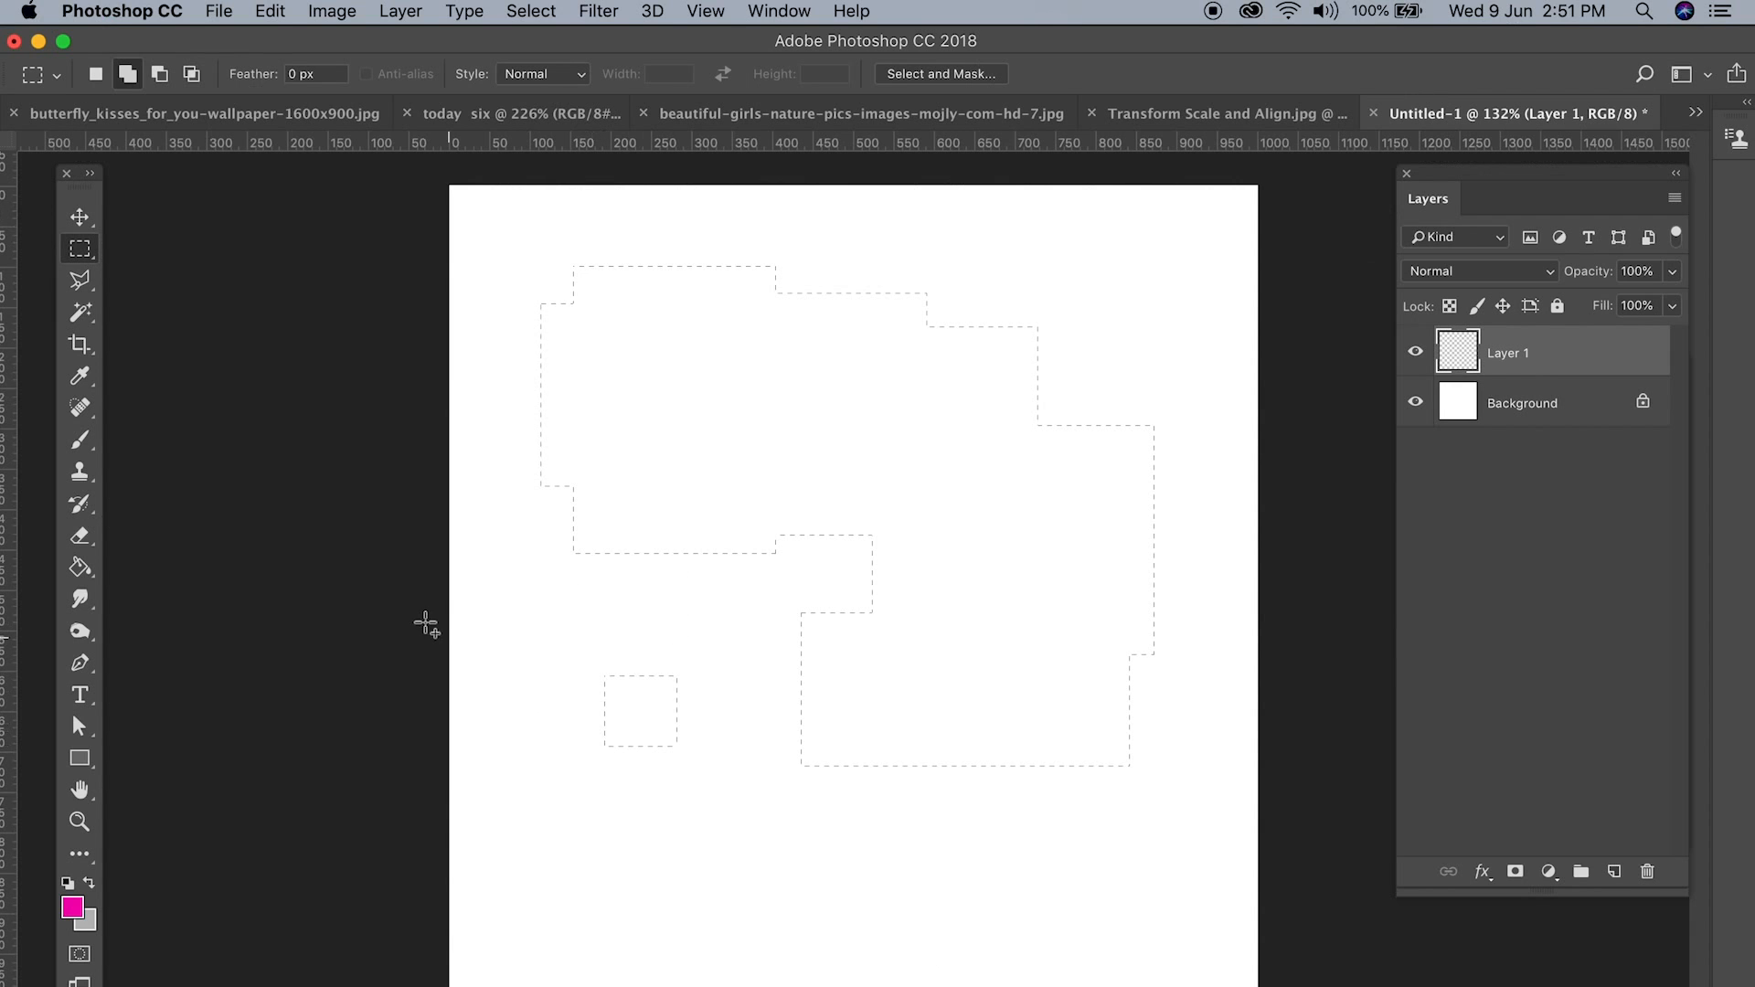
Step: Subtract successive tall rectangles from the combined selection, working from its left side to its right, and deselect what remains
click(160, 78)
drag(732, 830, 505, 225)
drag(684, 203, 822, 862)
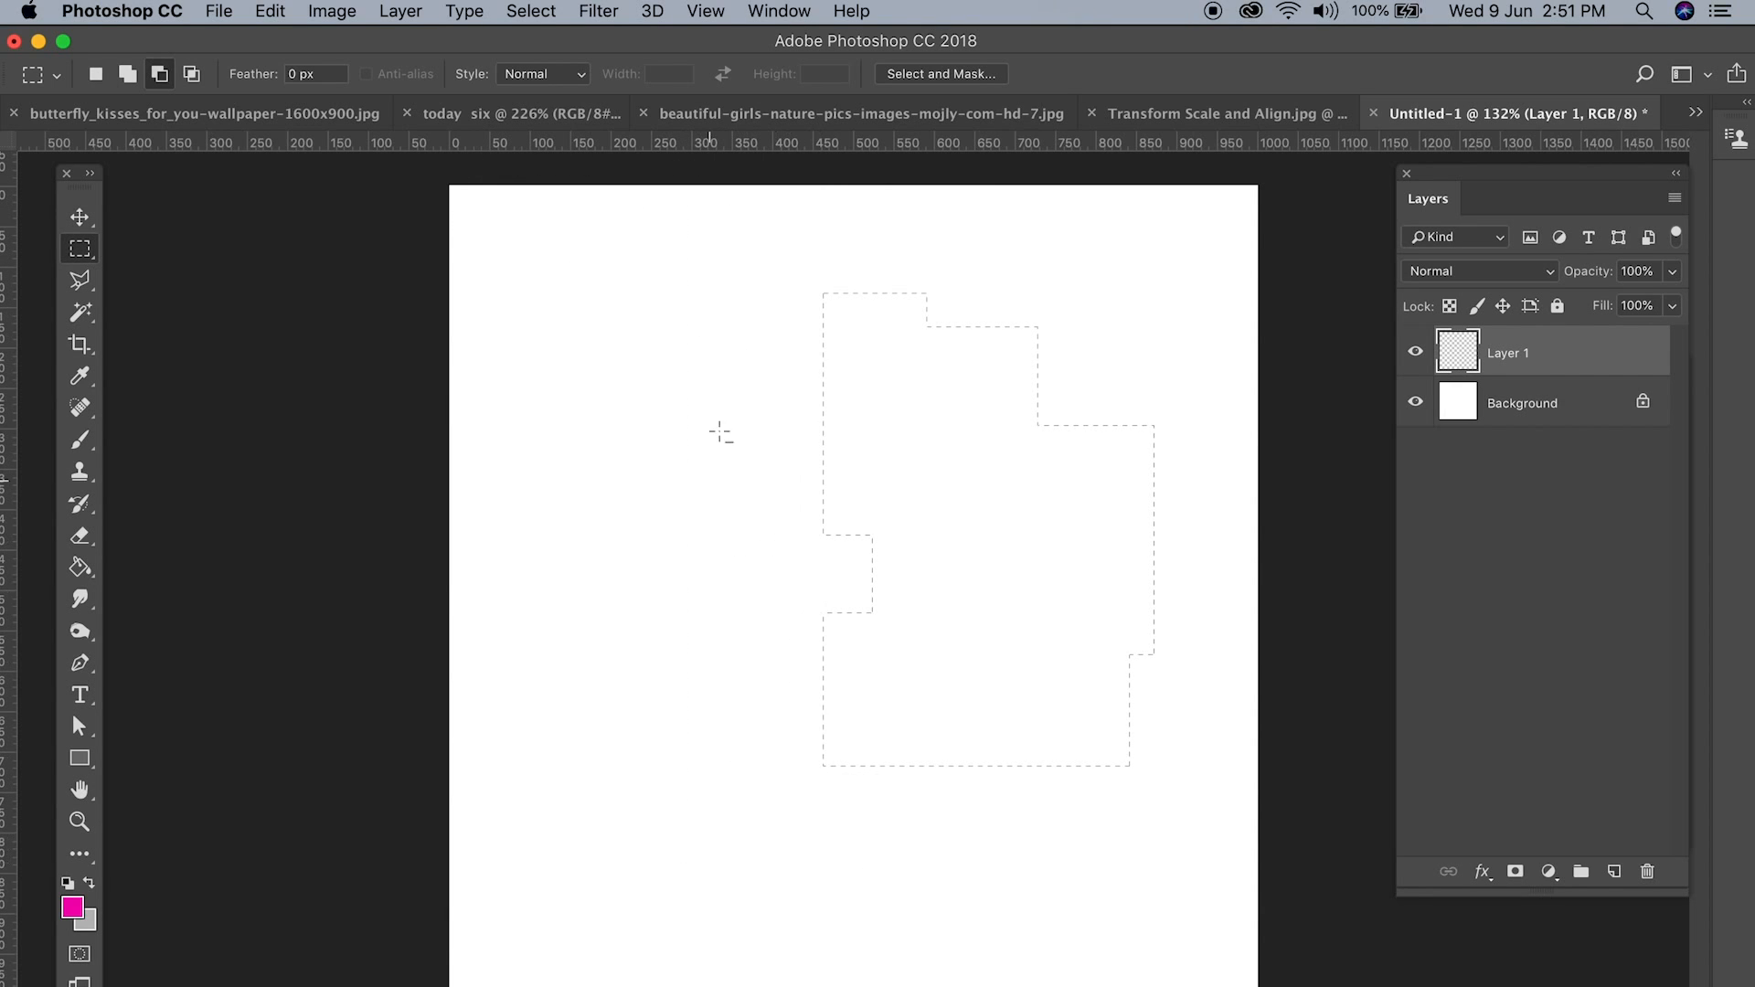
drag(741, 258, 905, 827)
drag(843, 269, 1006, 842)
drag(972, 289, 1124, 802)
drag(744, 397, 963, 628)
key(super+d)
Step: Draw a new rectangular selection near the canvas centre and intersect it with overlapping rectangles, the first about 234 × 379 px
click(95, 75)
drag(723, 426, 1063, 724)
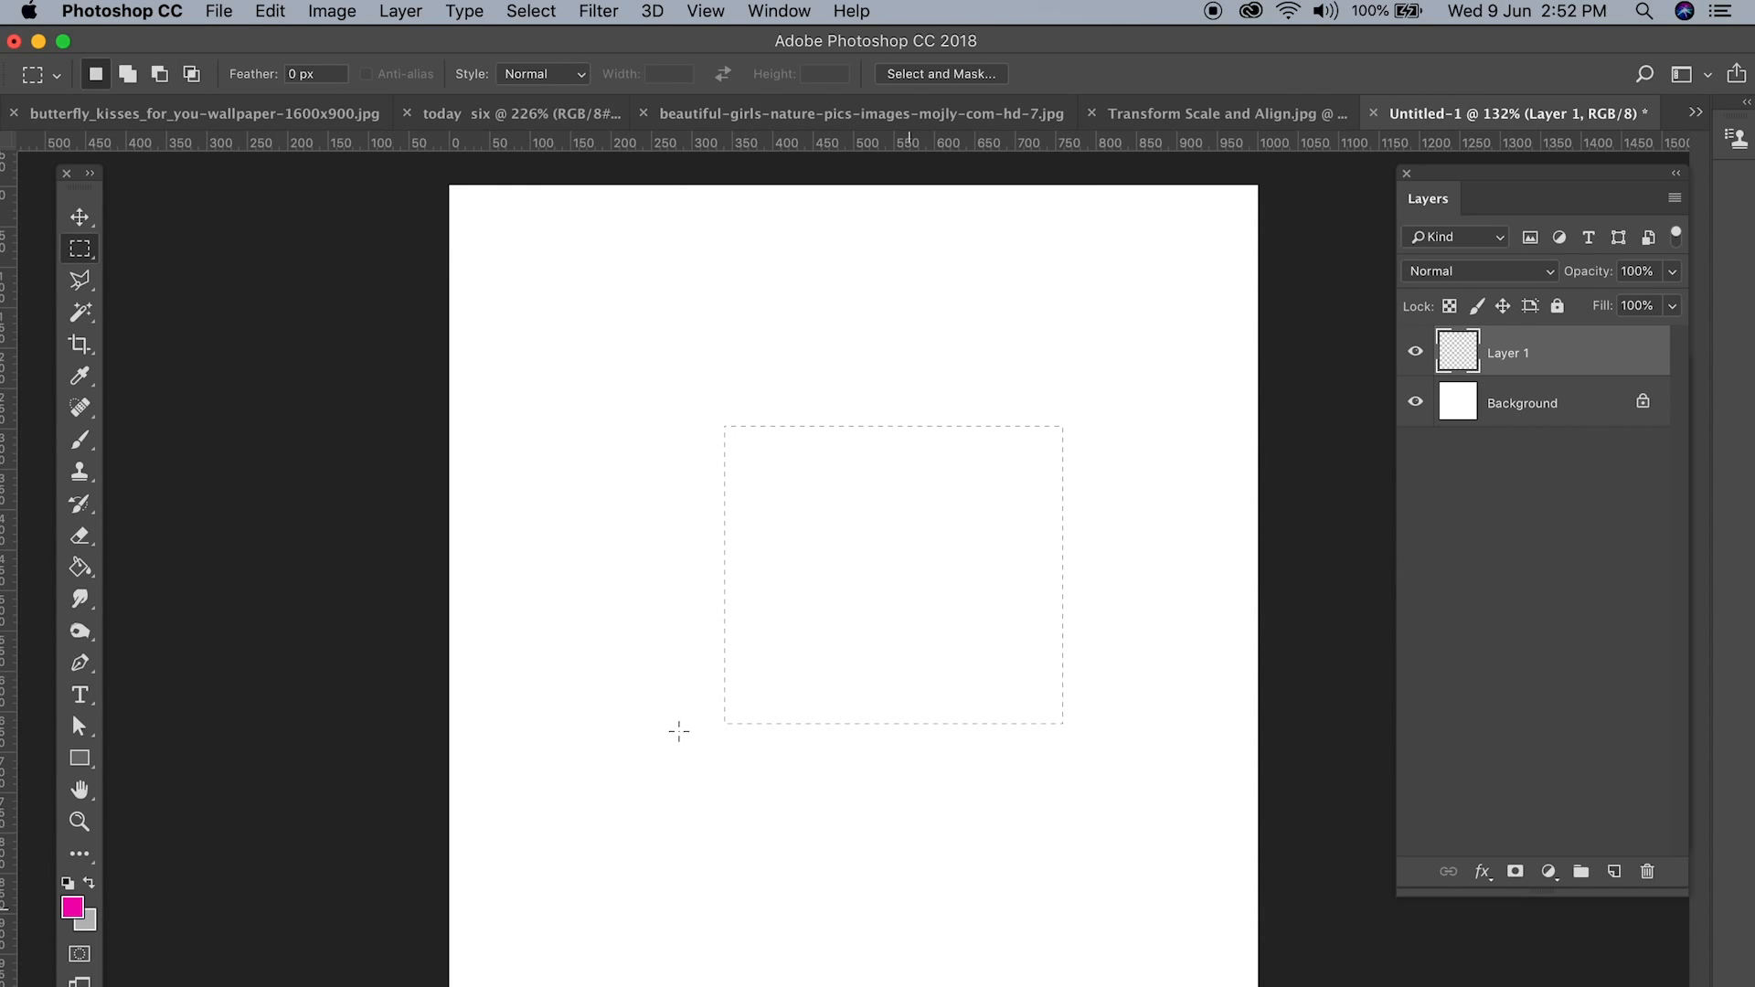
click(196, 82)
drag(1011, 859, 823, 554)
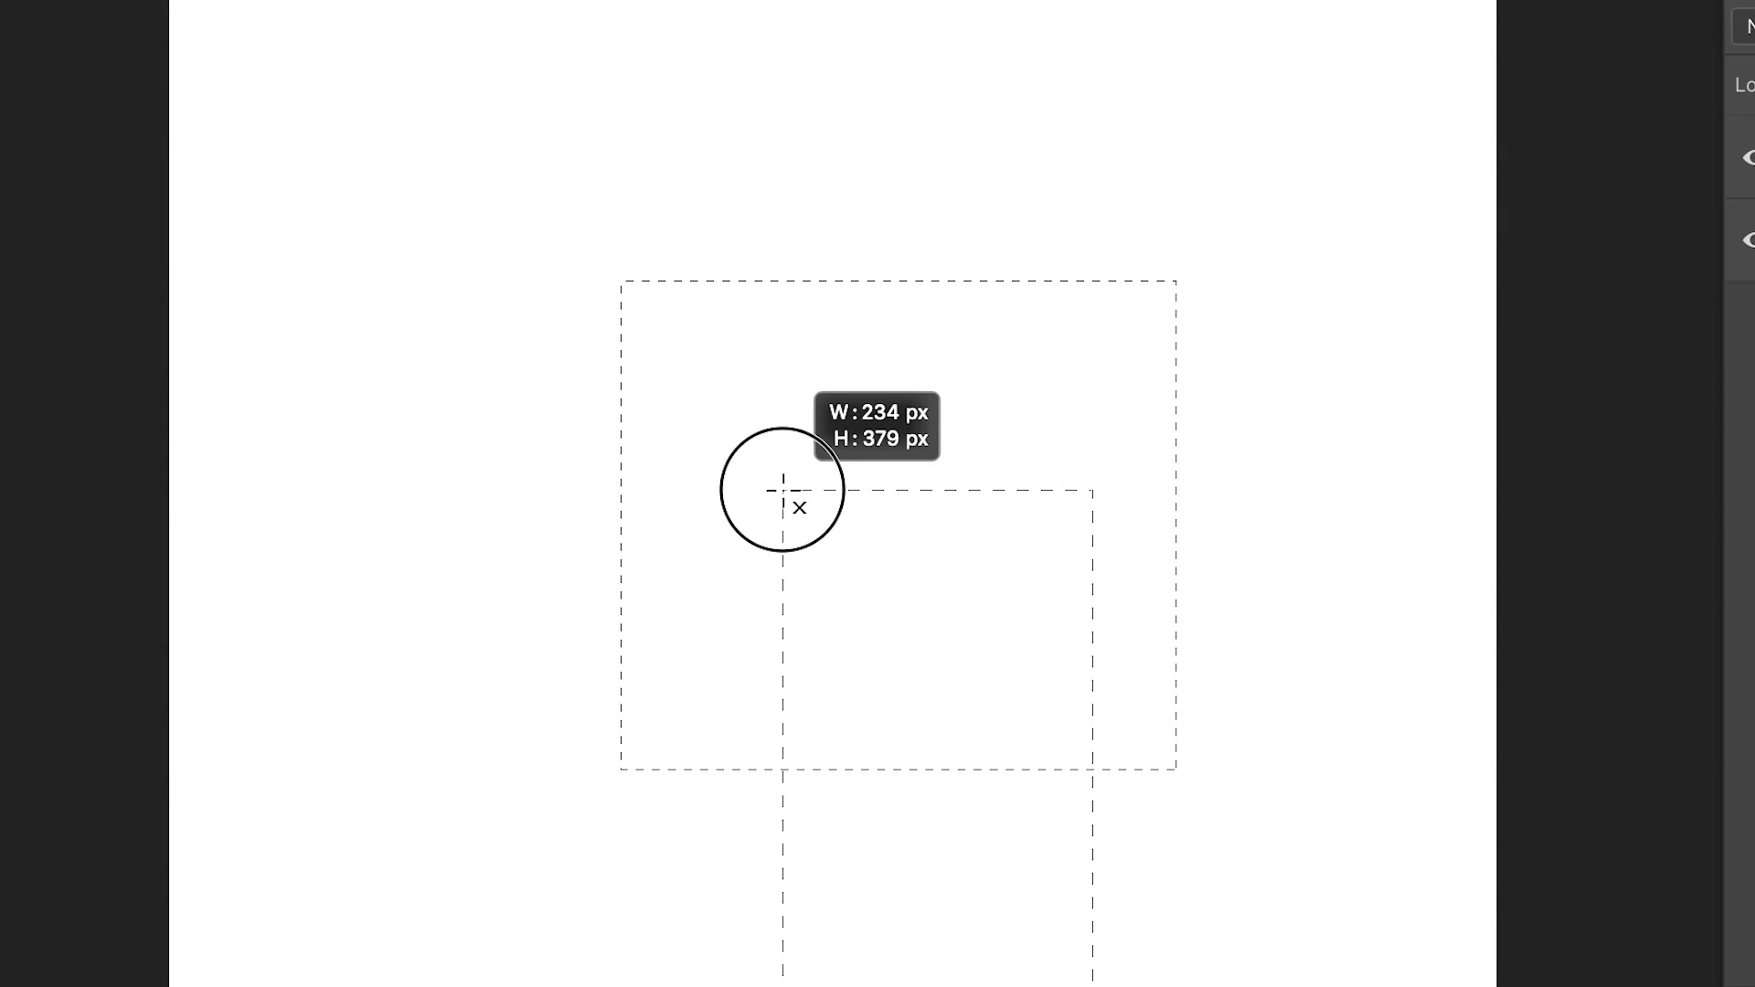
drag(783, 490, 782, 490)
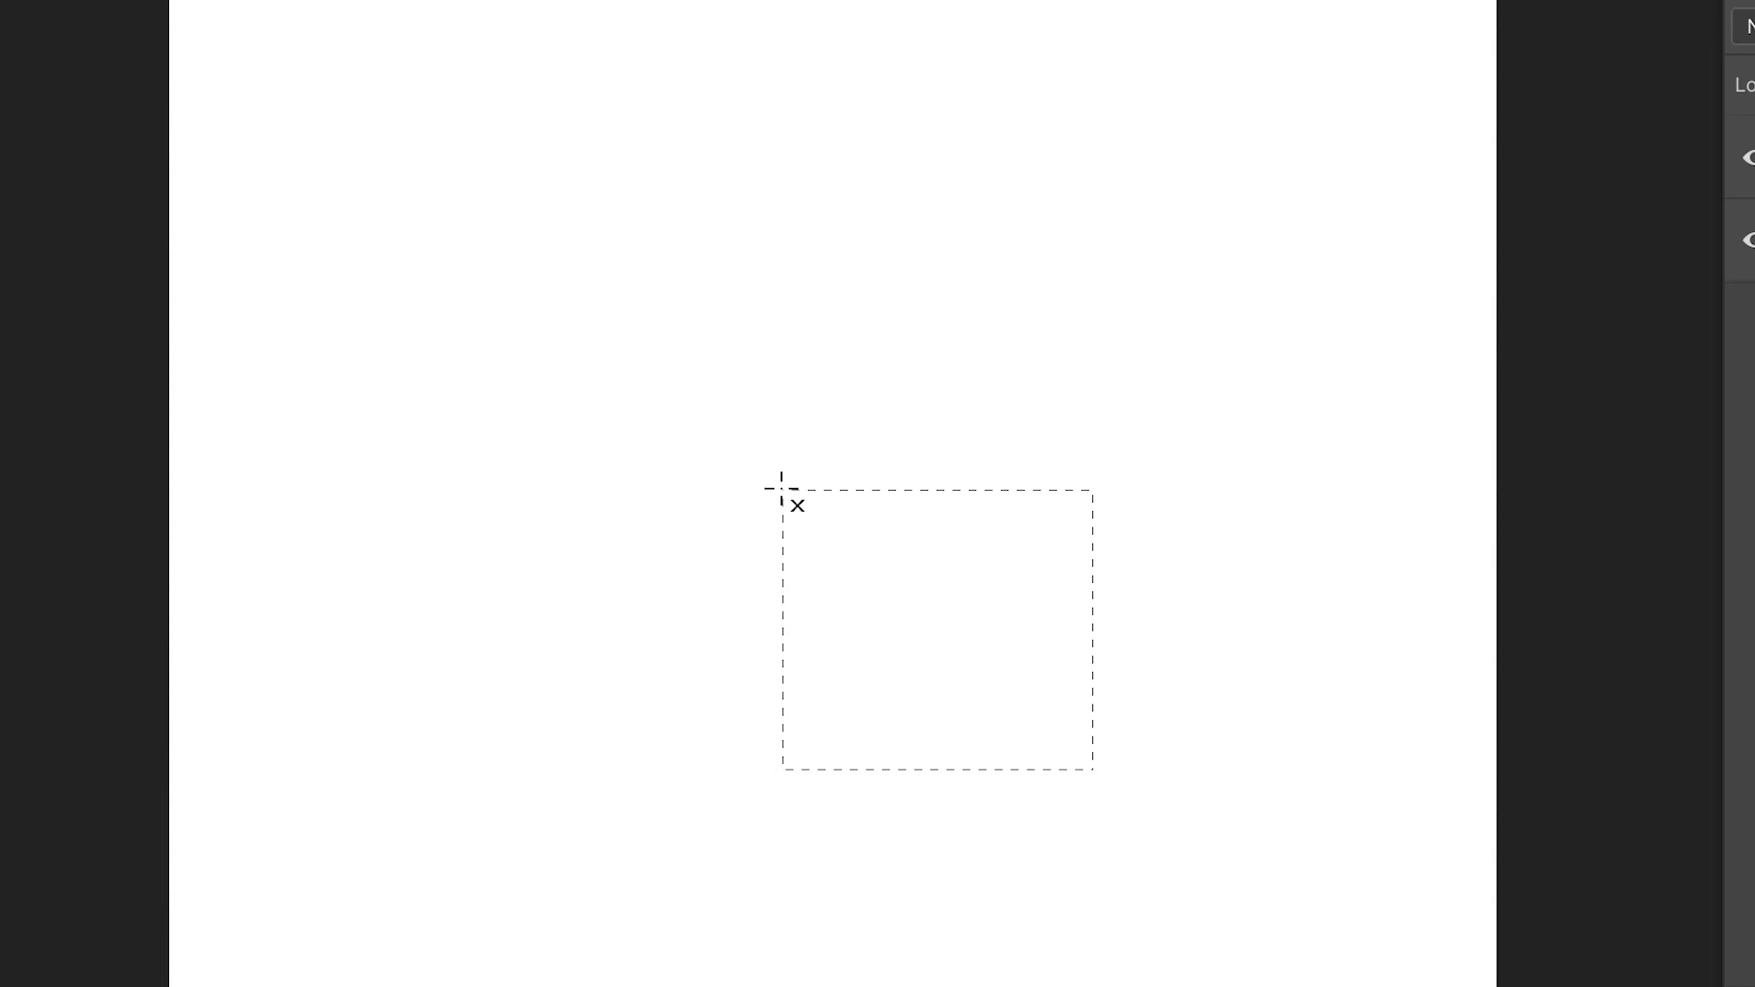
drag(924, 384, 1166, 900)
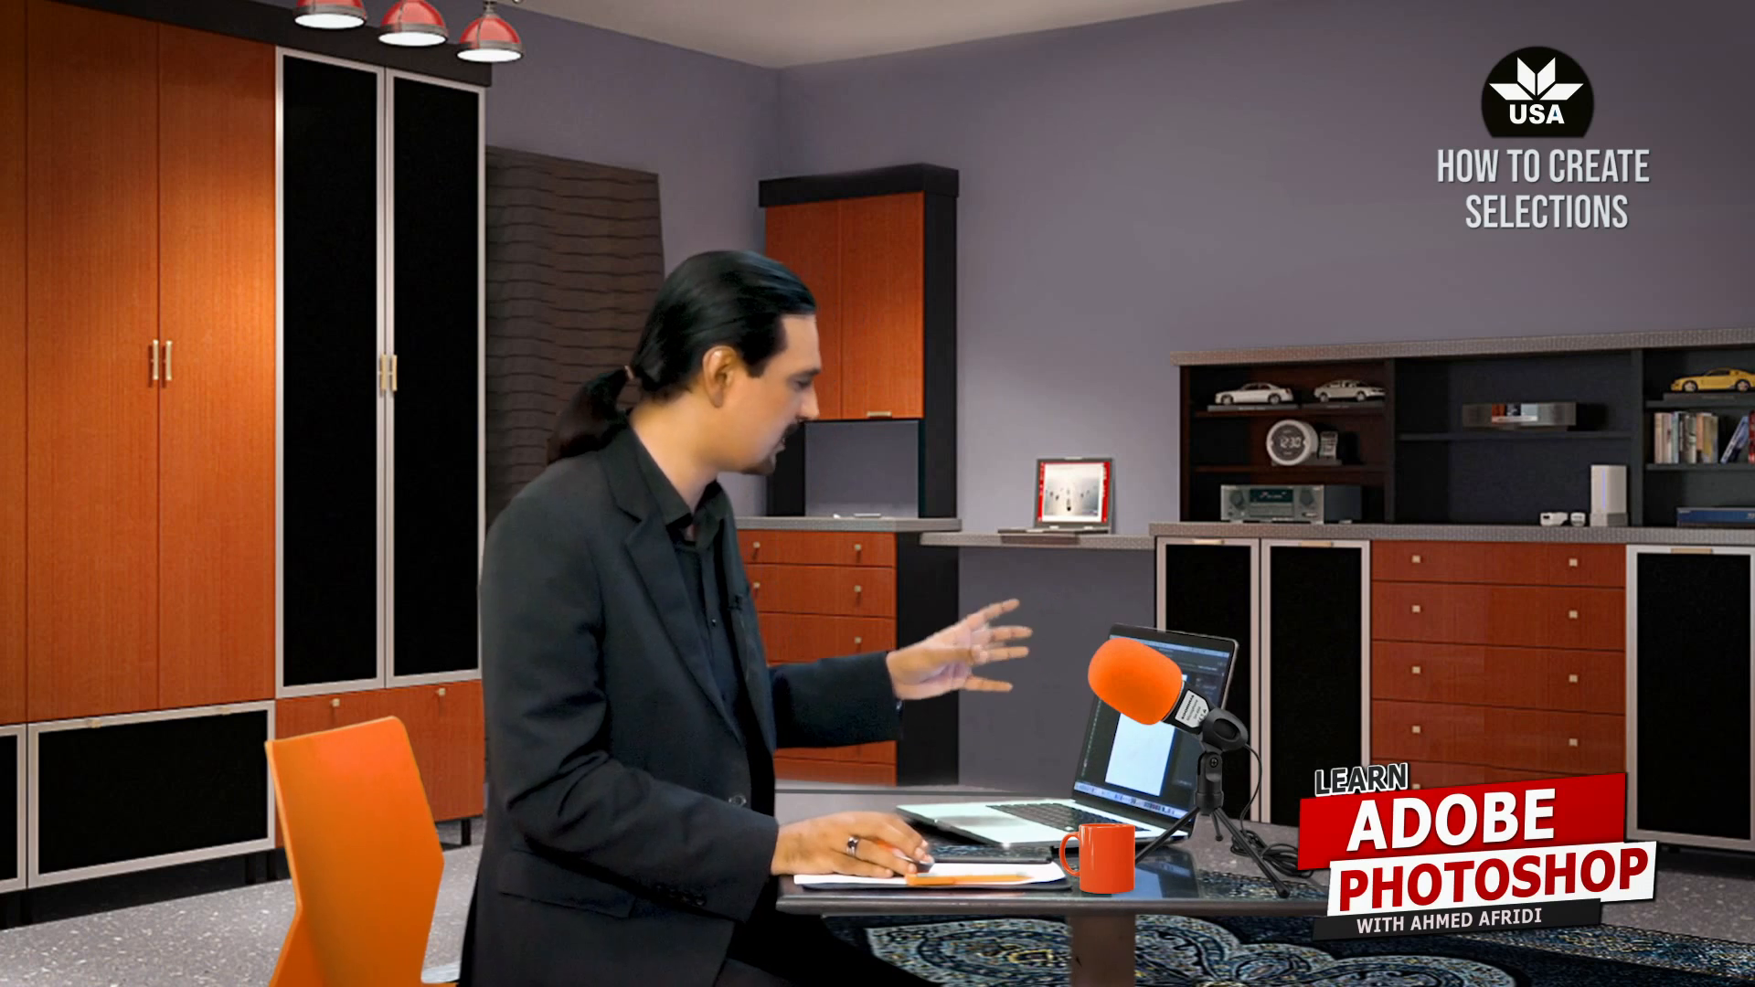
drag(831, 410, 1172, 970)
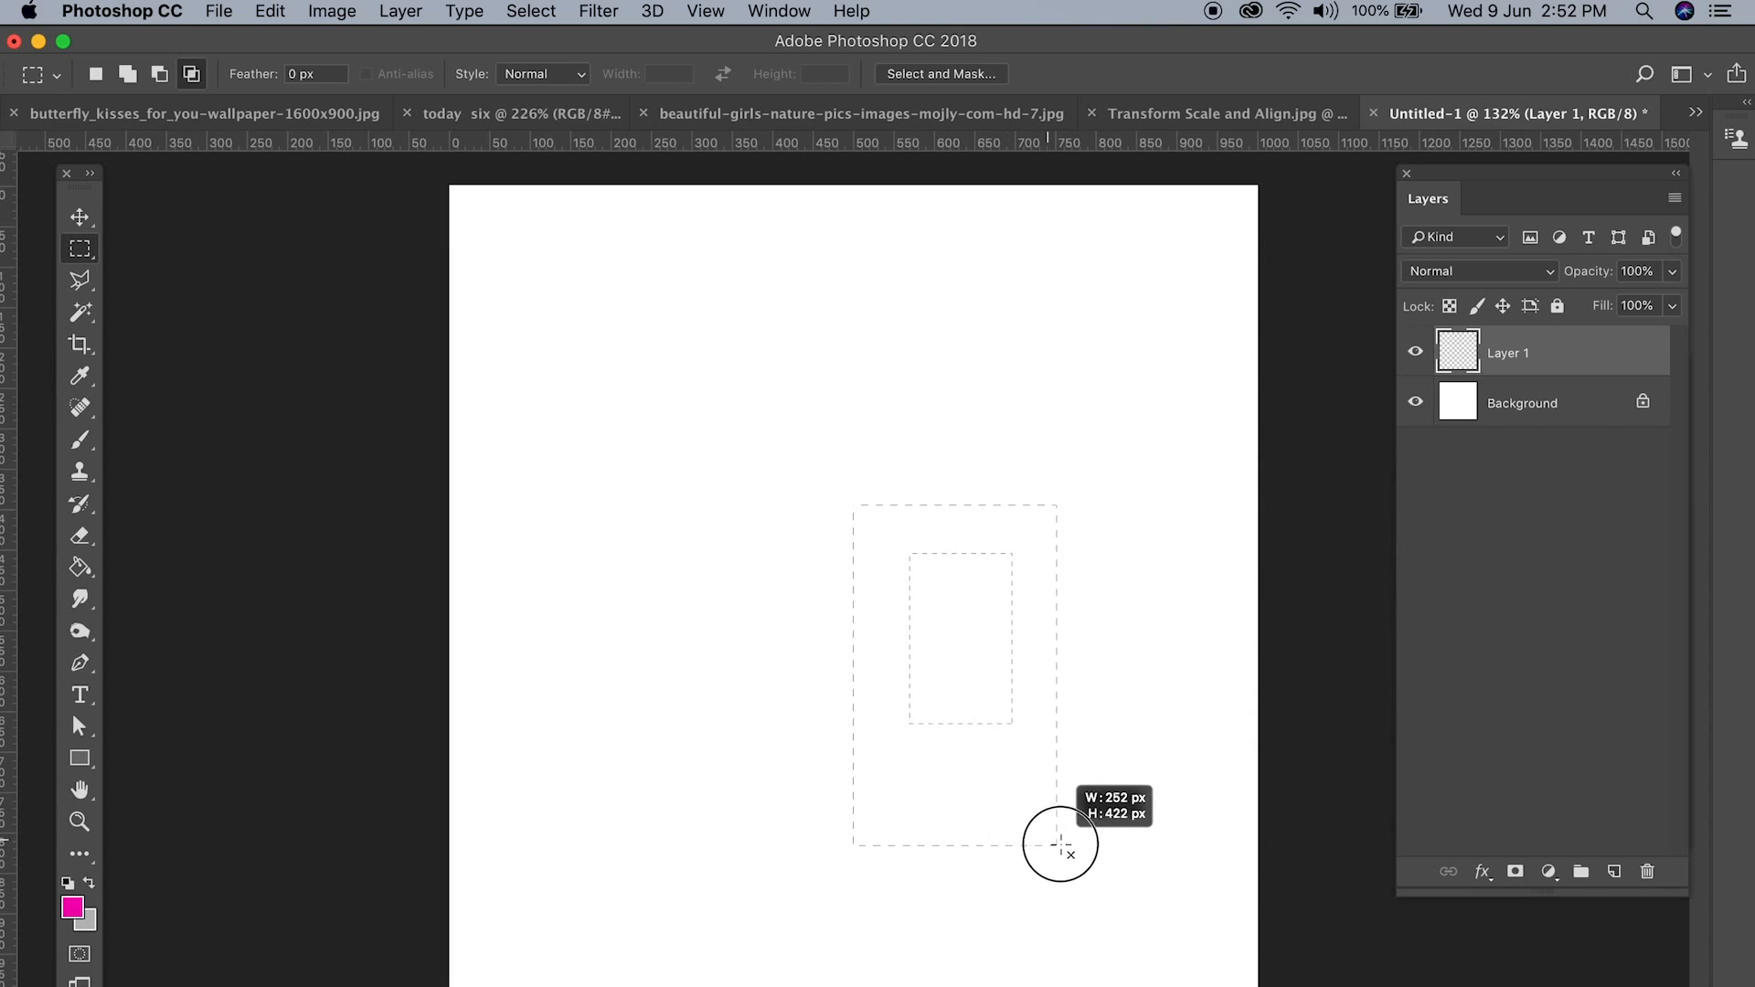
drag(1060, 845, 1060, 845)
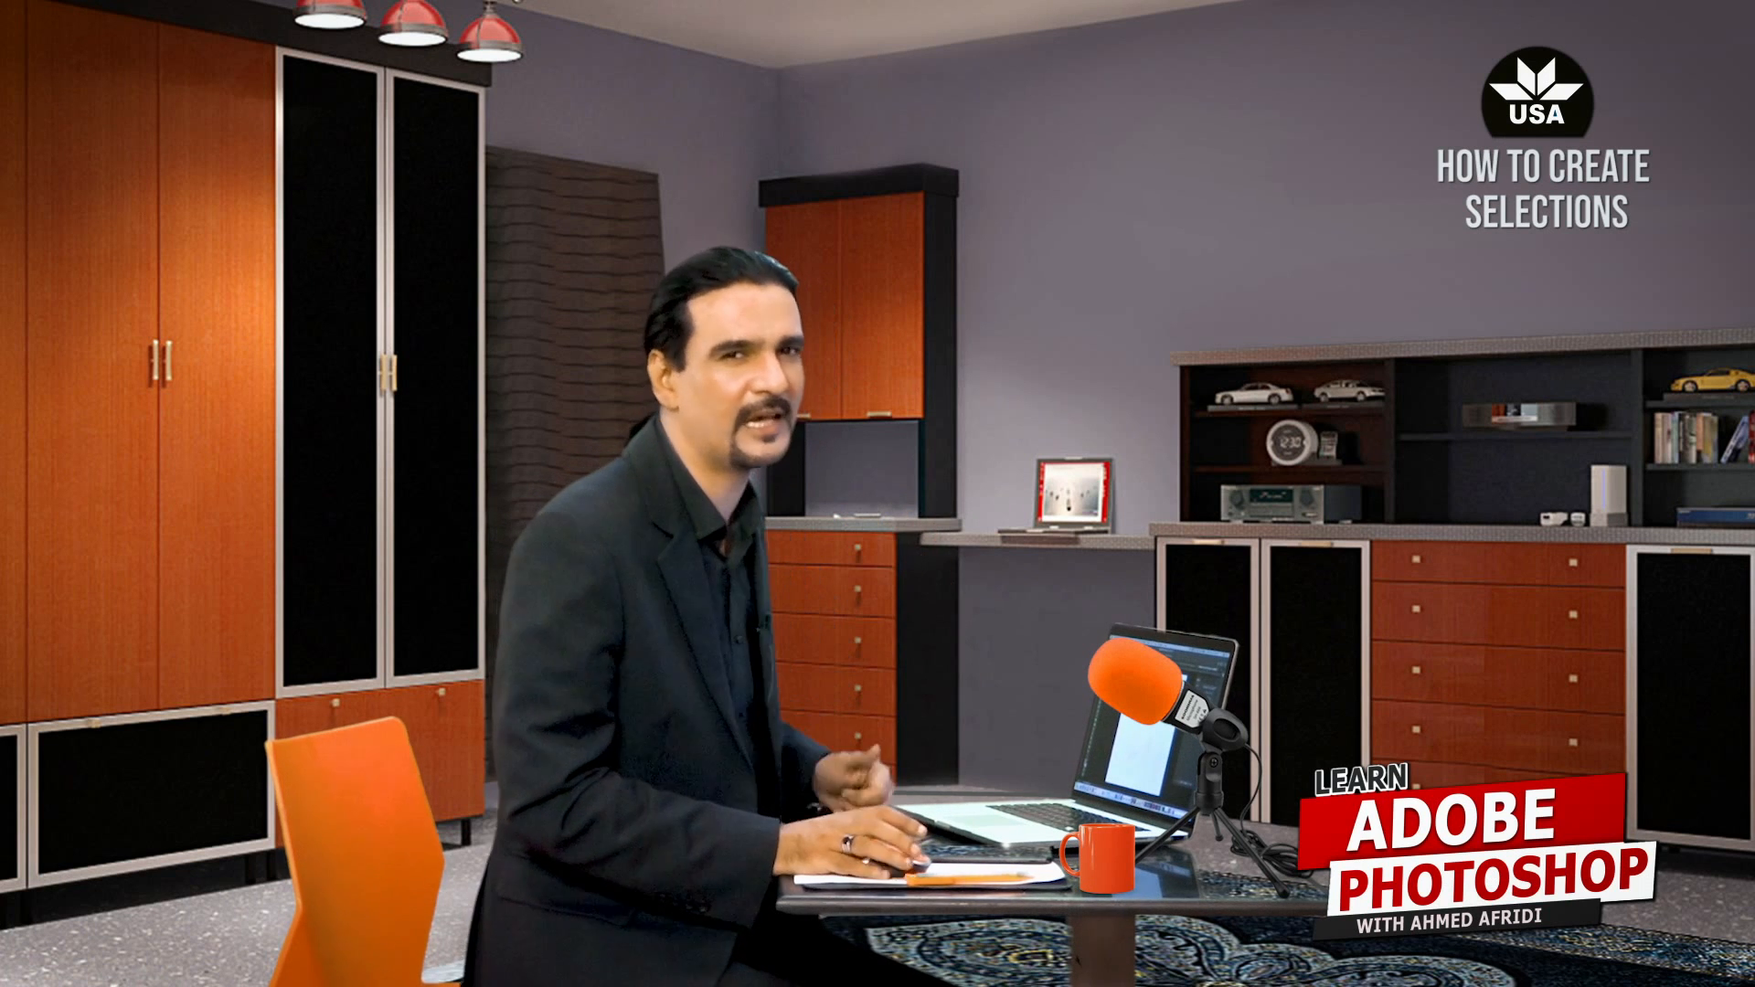
Step: Draw a large rectangular selection and add a smaller overlapping rectangle to each of its right and left edges
drag(470, 145, 1107, 627)
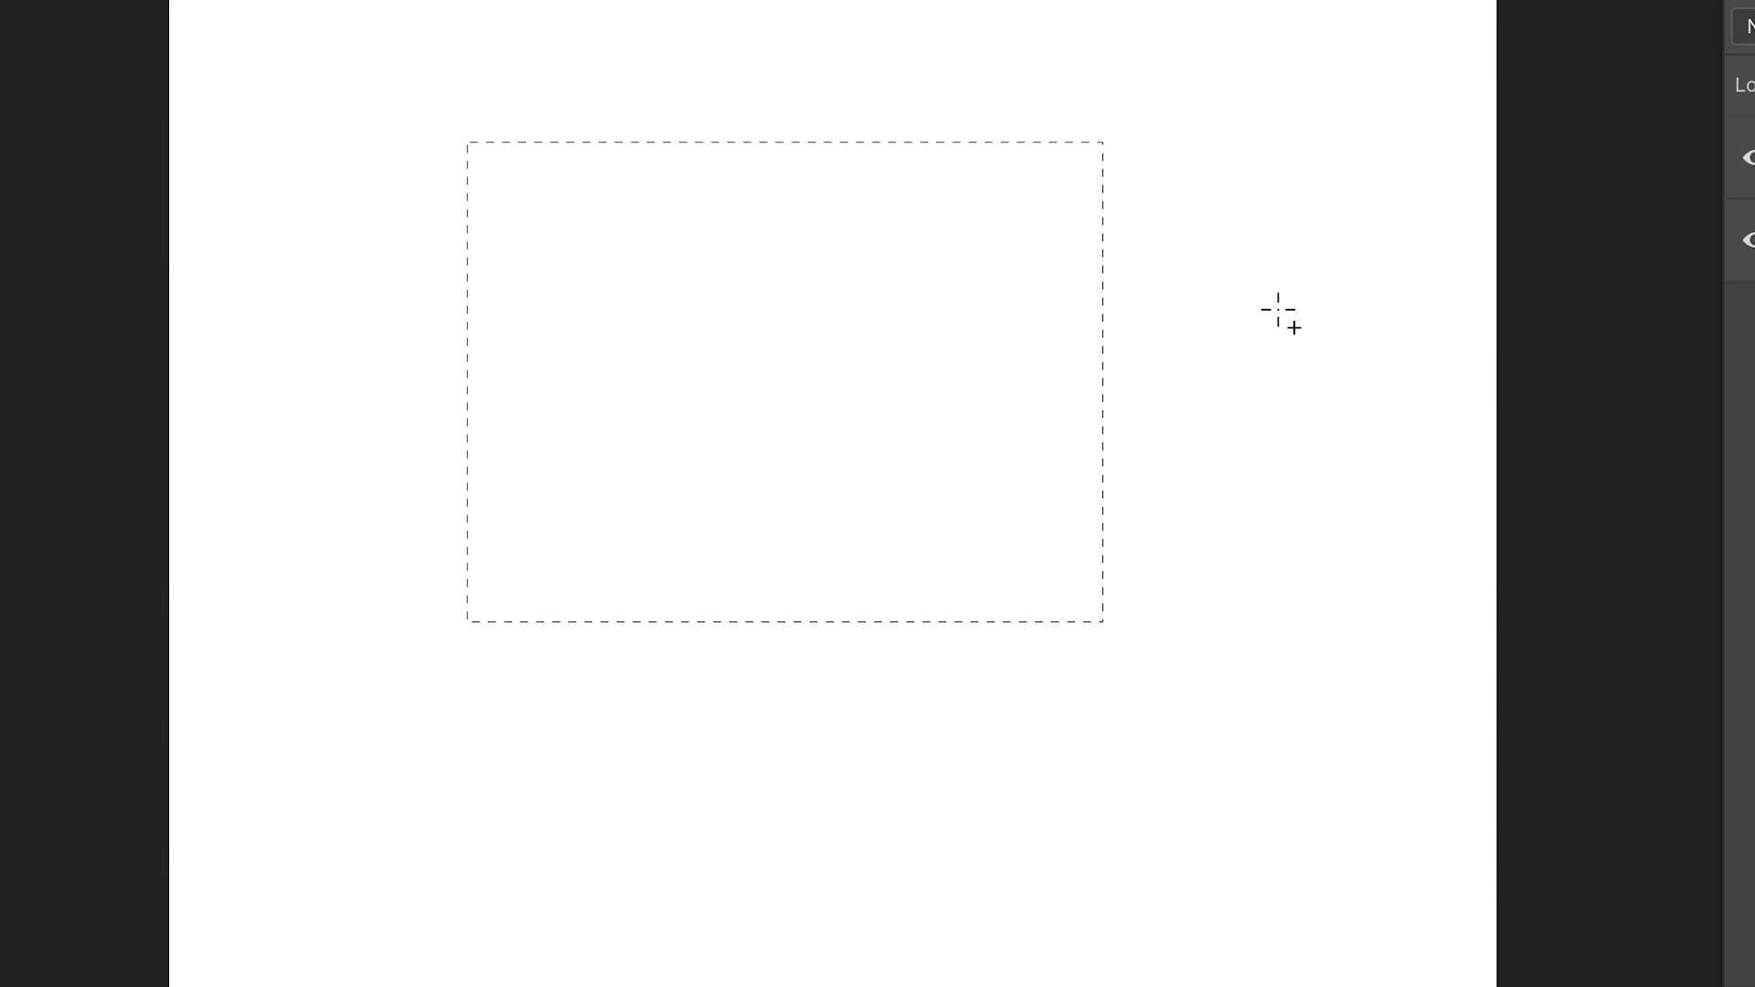
drag(1278, 276, 989, 459)
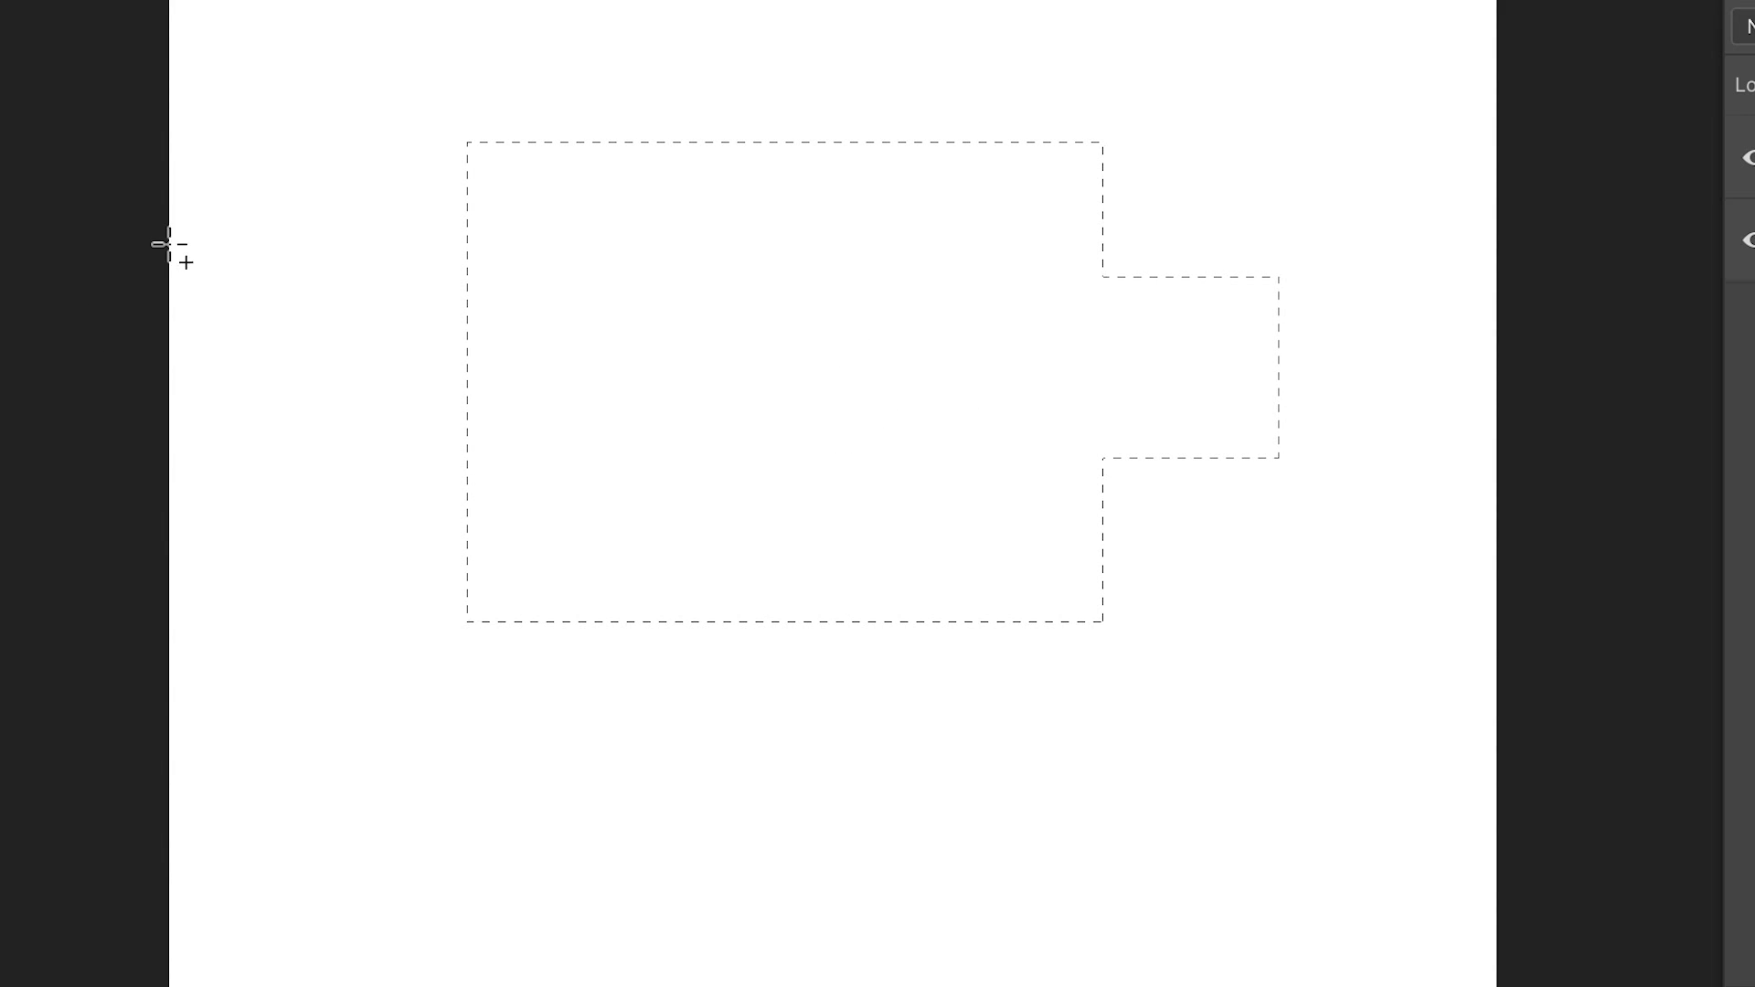
drag(313, 287, 576, 472)
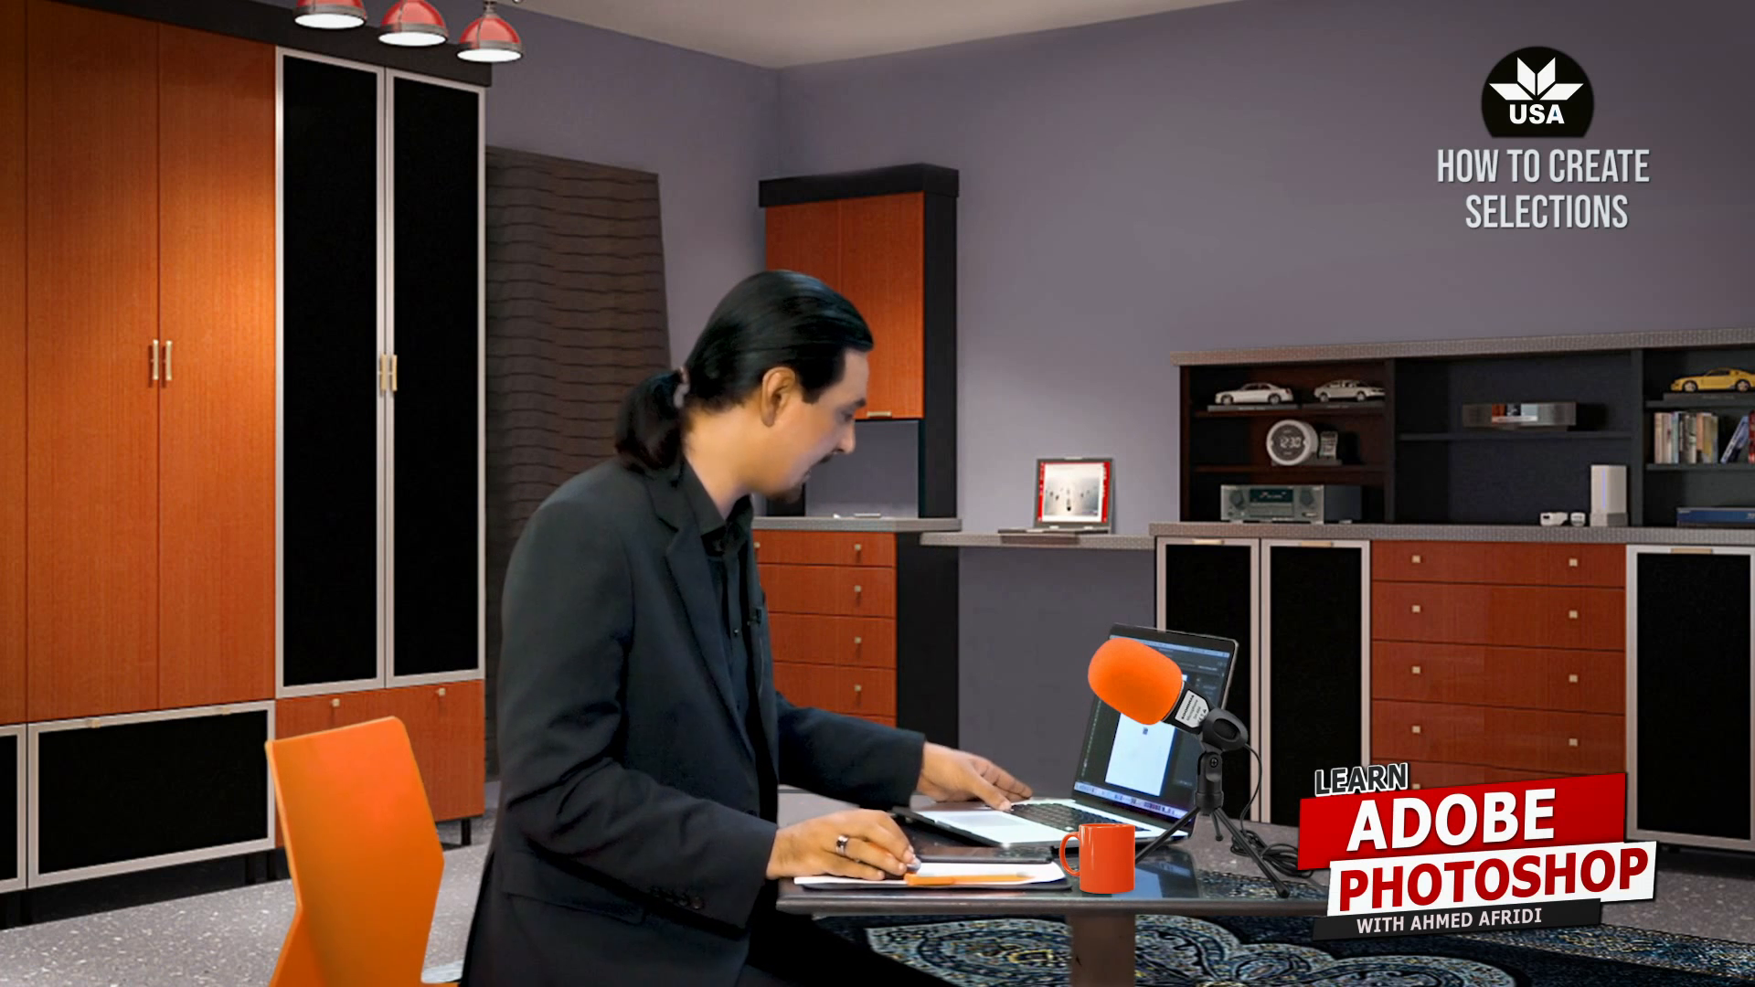
Step: Subtract rectangular notches from the middle of the combined selection's bottom and top edges
drag(828, 745, 674, 498)
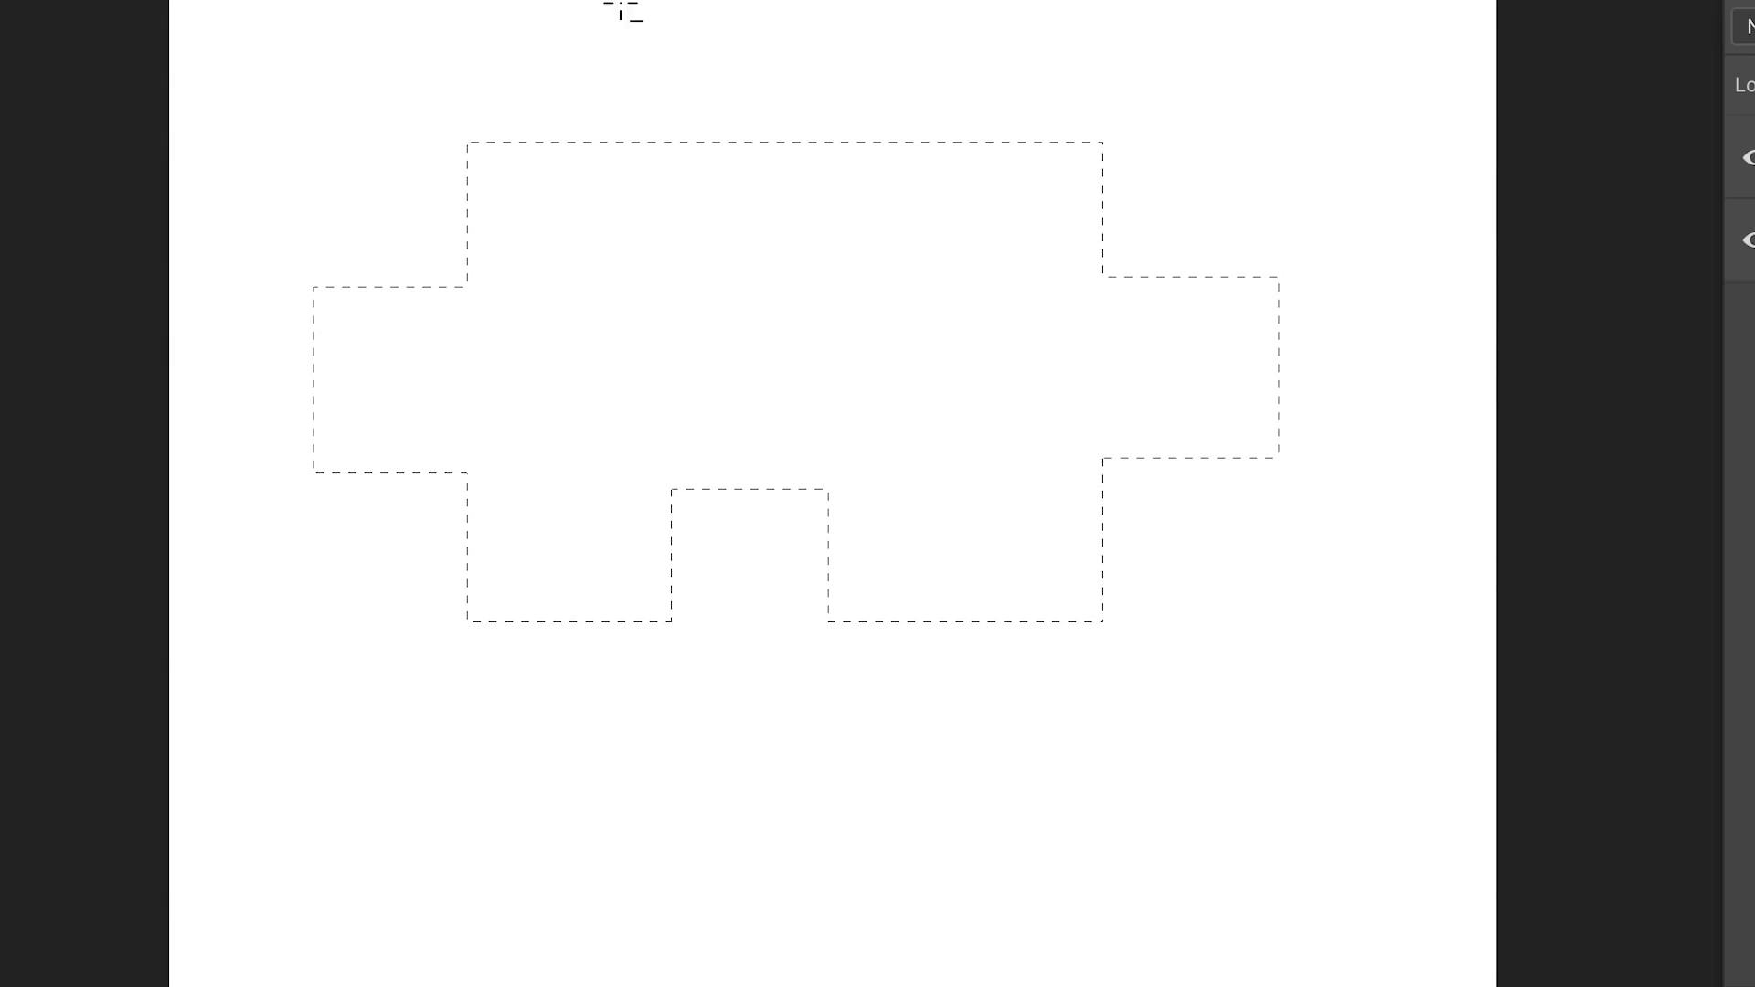
drag(717, 31, 769, 302)
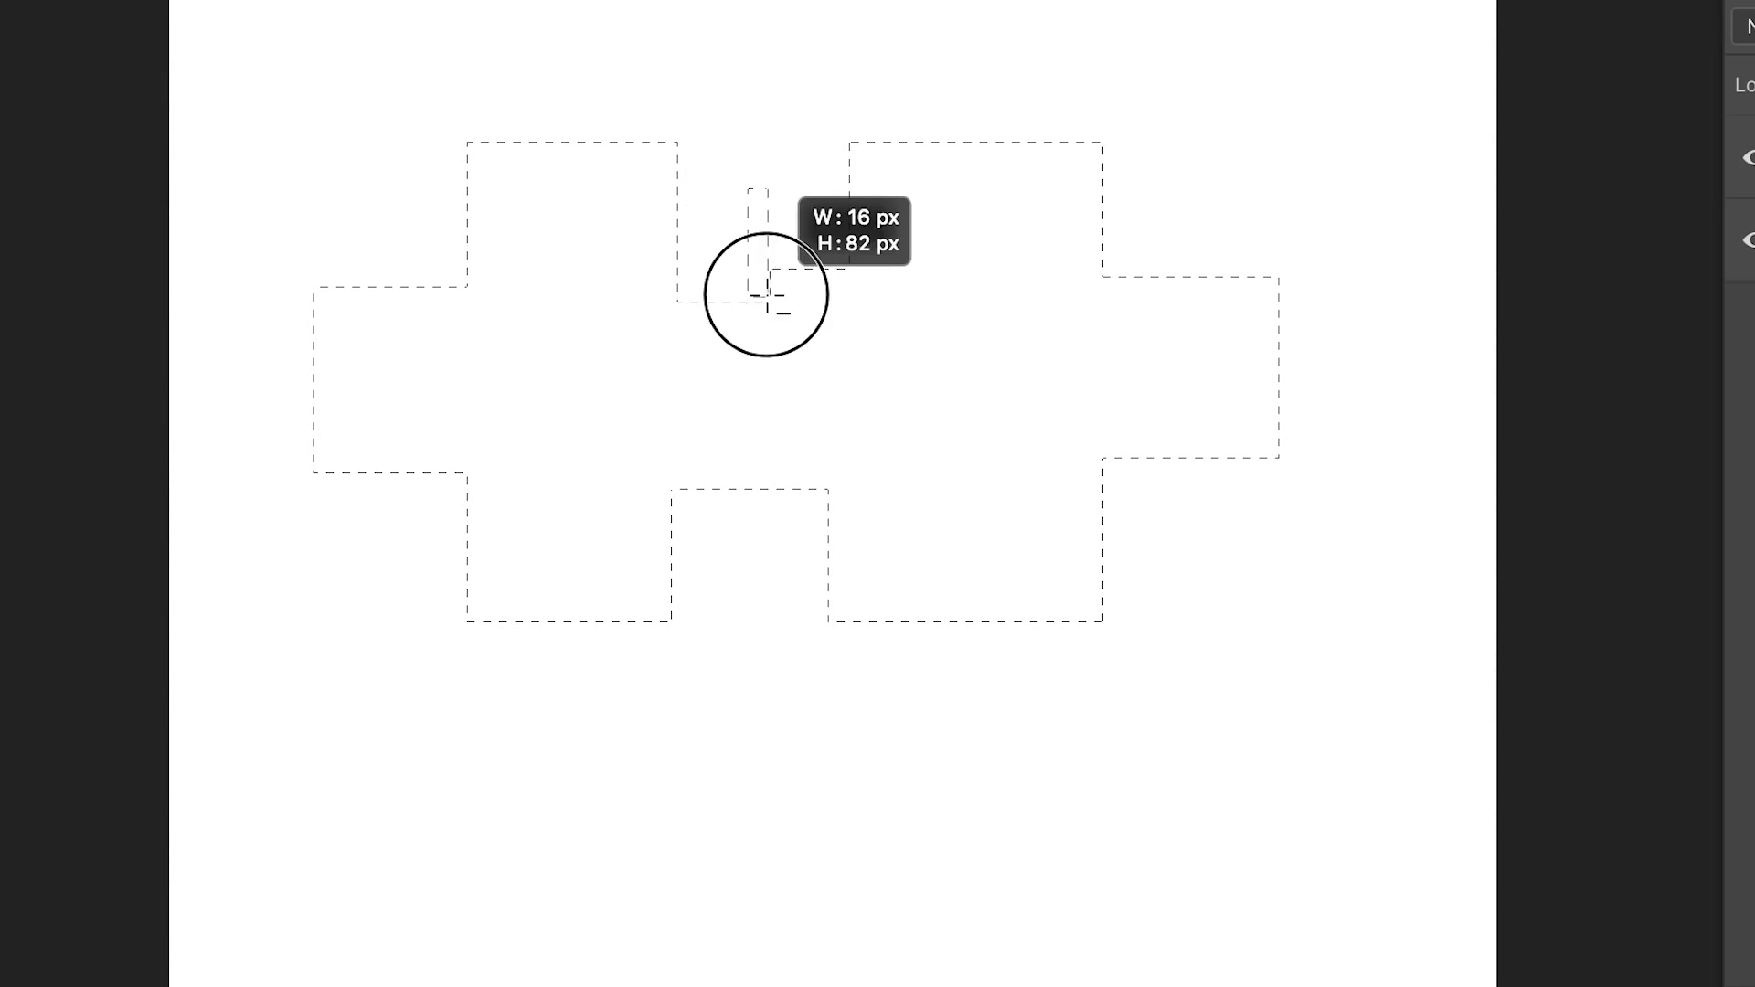
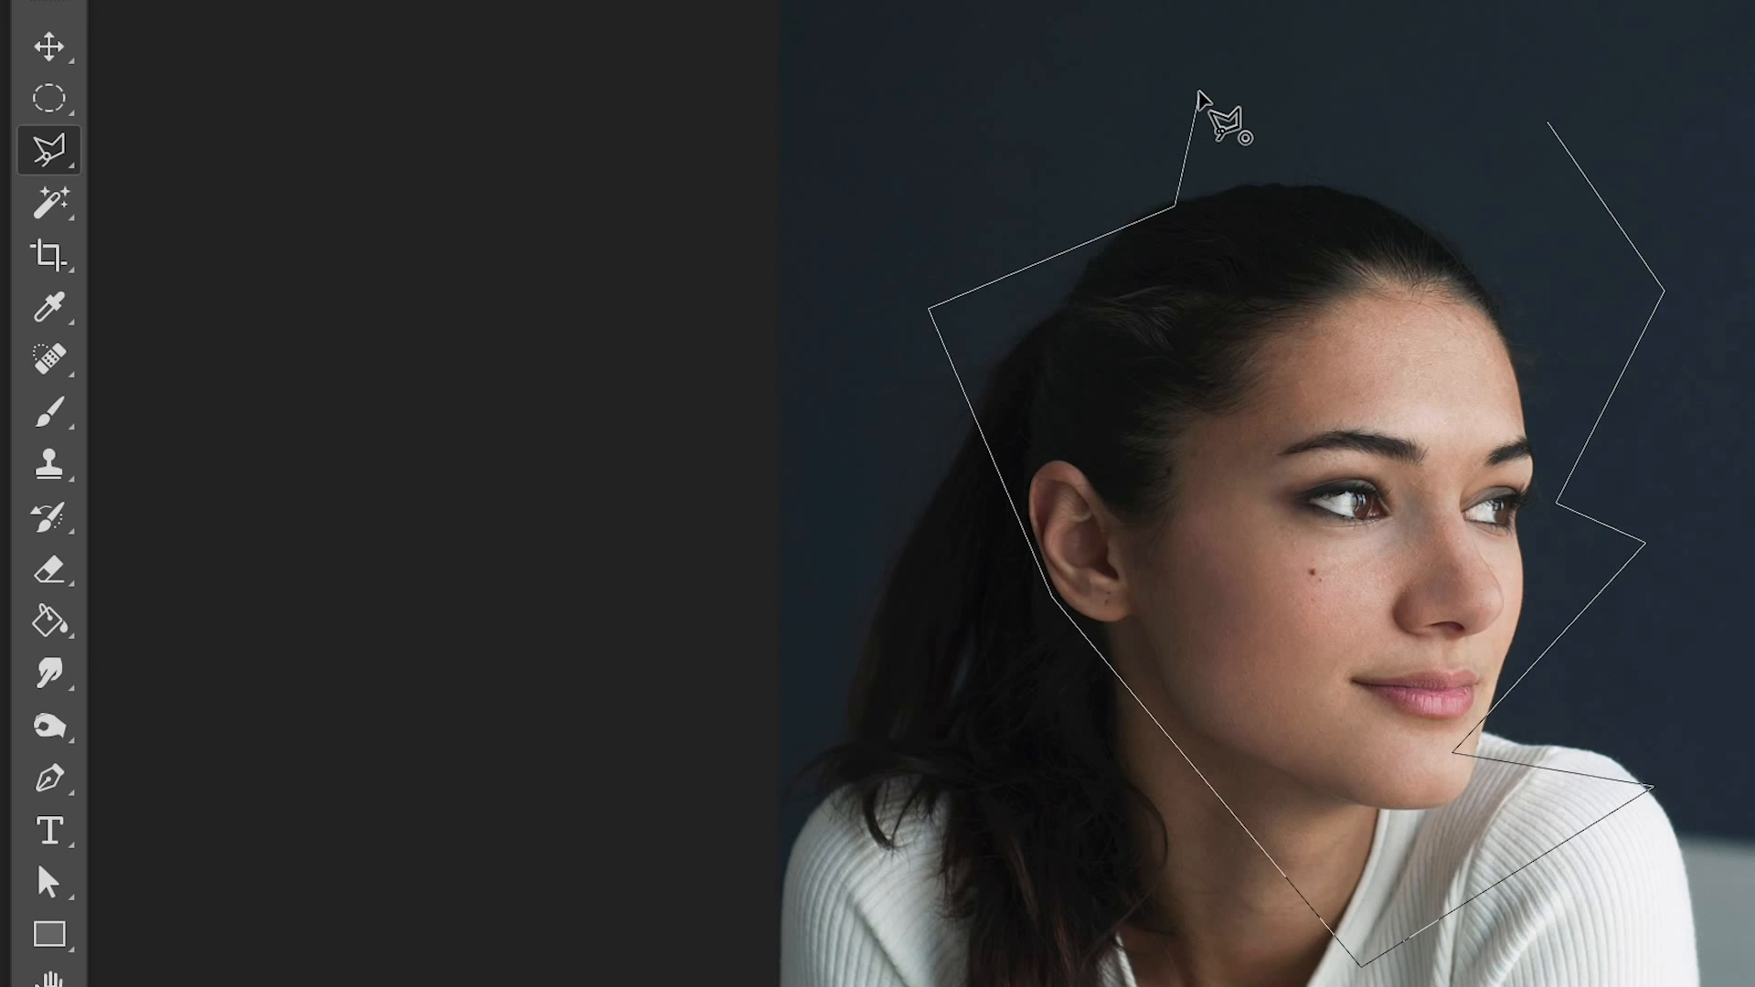
Step: Sketch a rough polygonal selection around the head, and trace the woman's right-hand sleeve and shoulder with the Polygonal Lasso up to the chin
click(1198, 95)
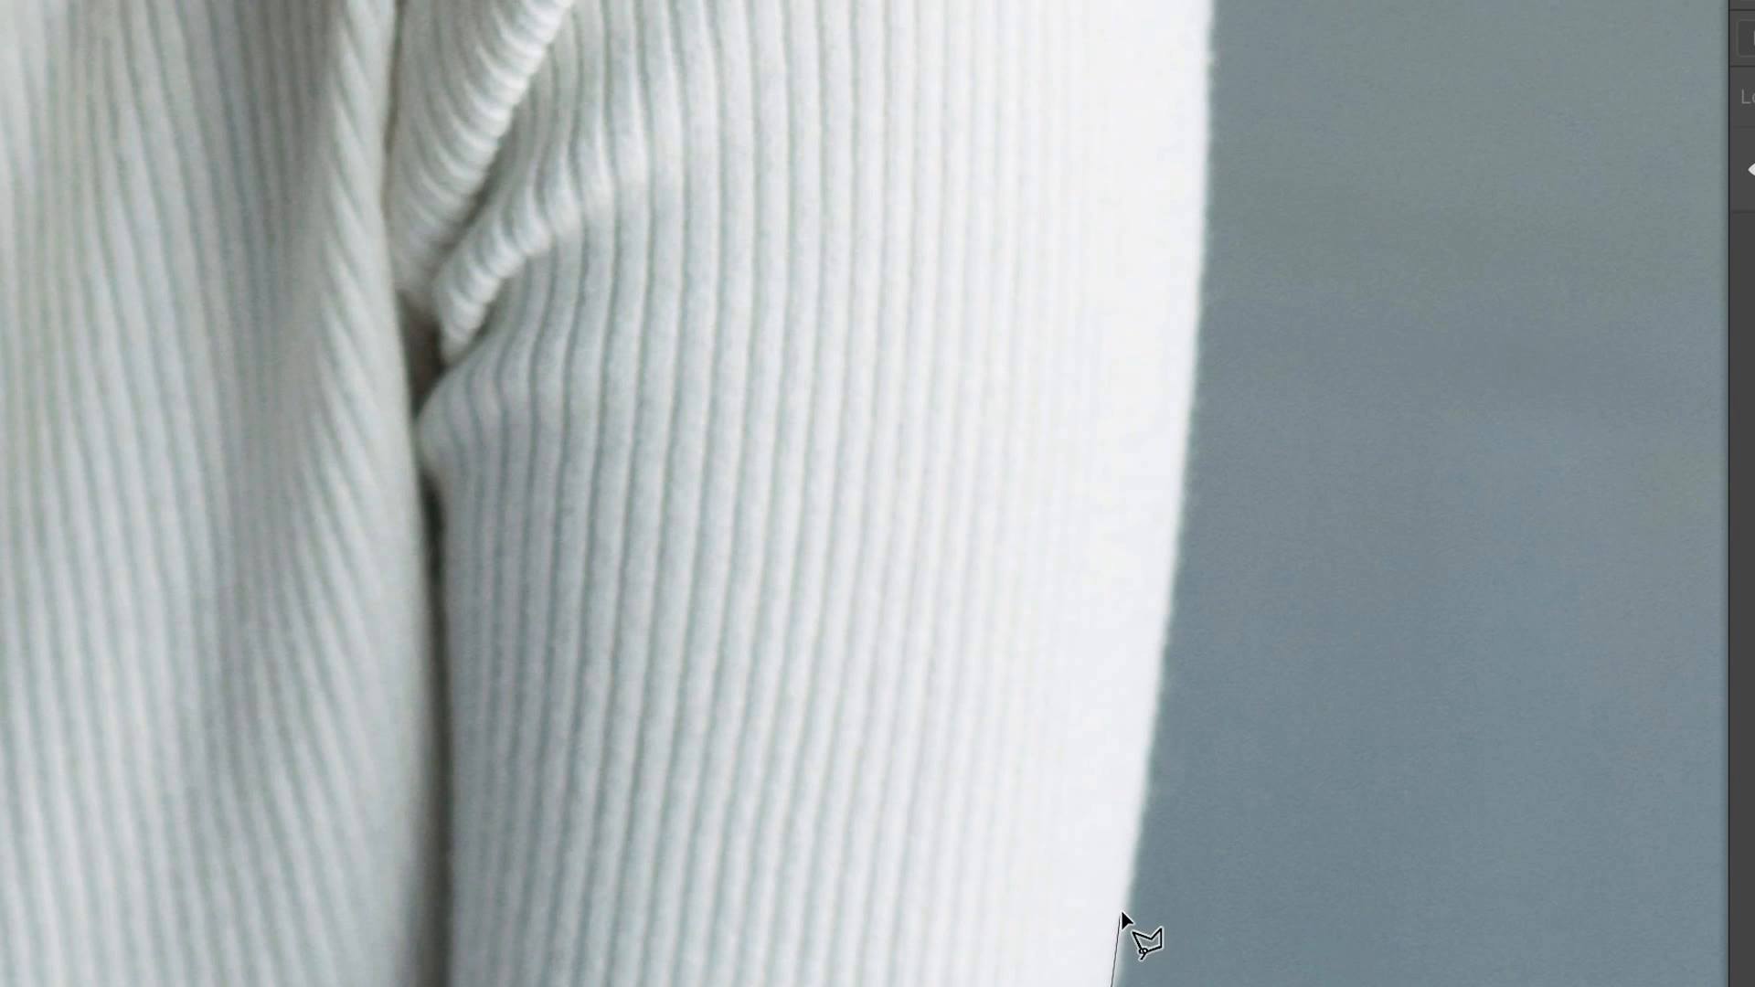
click(1126, 916)
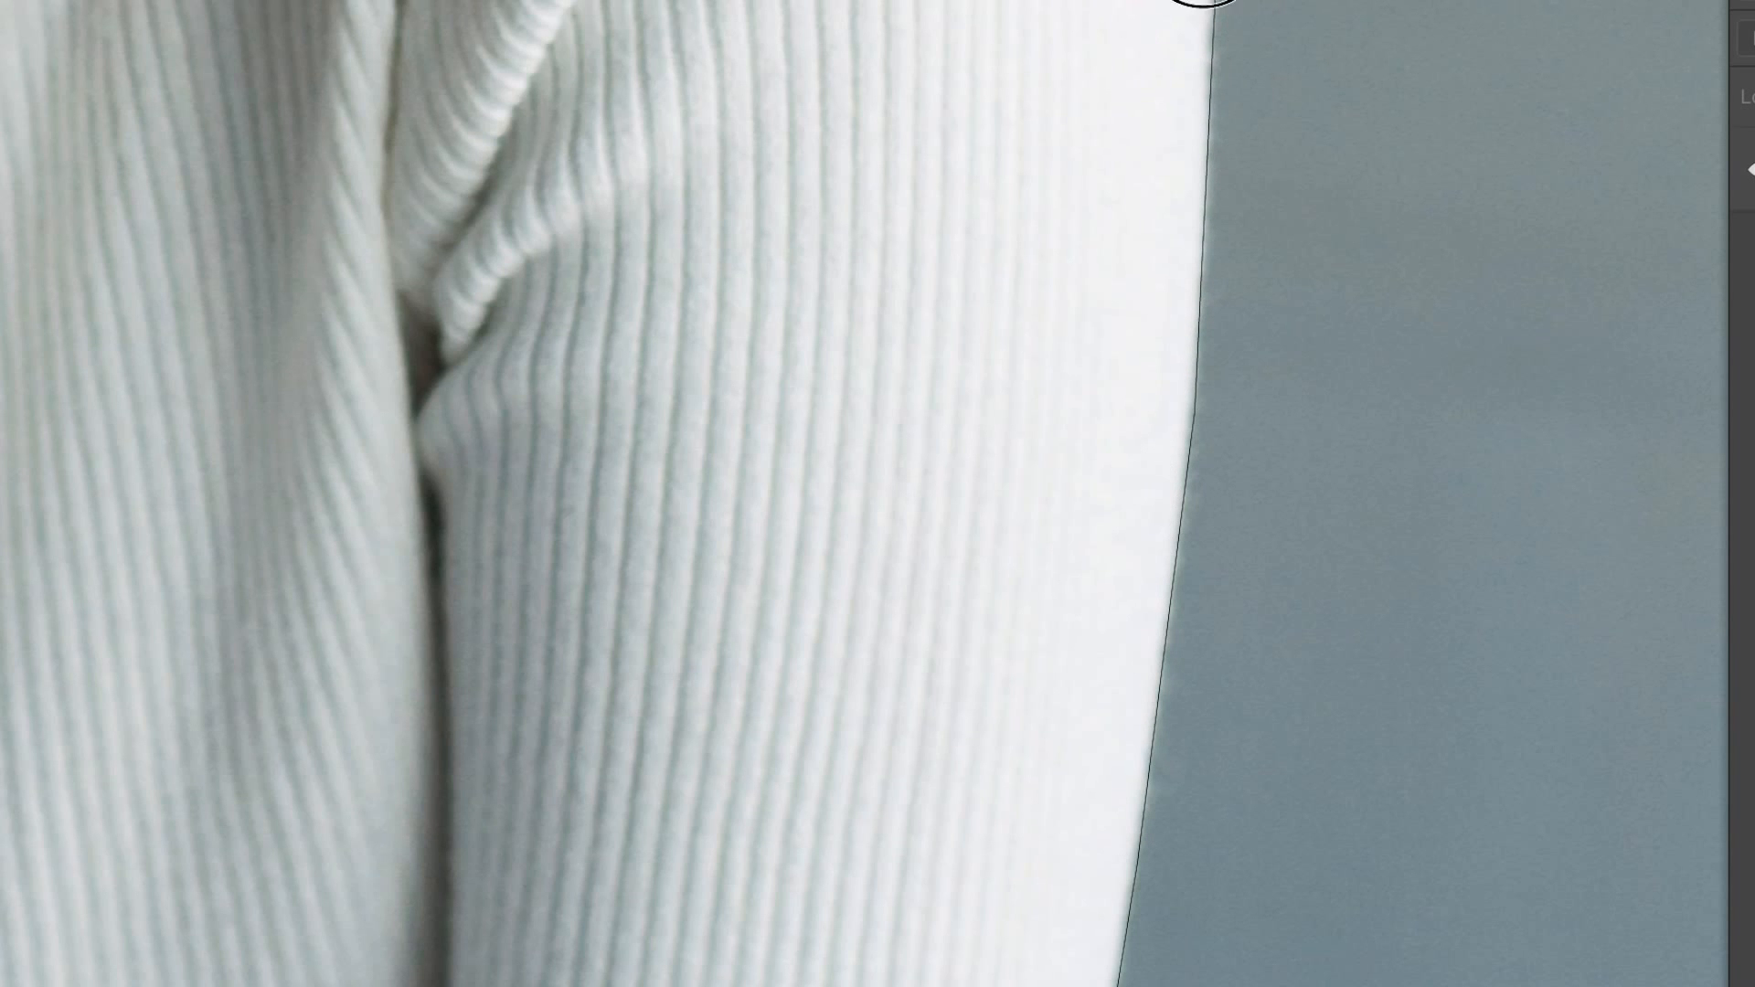
drag(1202, 2, 1213, 917)
click(1198, 706)
click(1148, 519)
click(1117, 437)
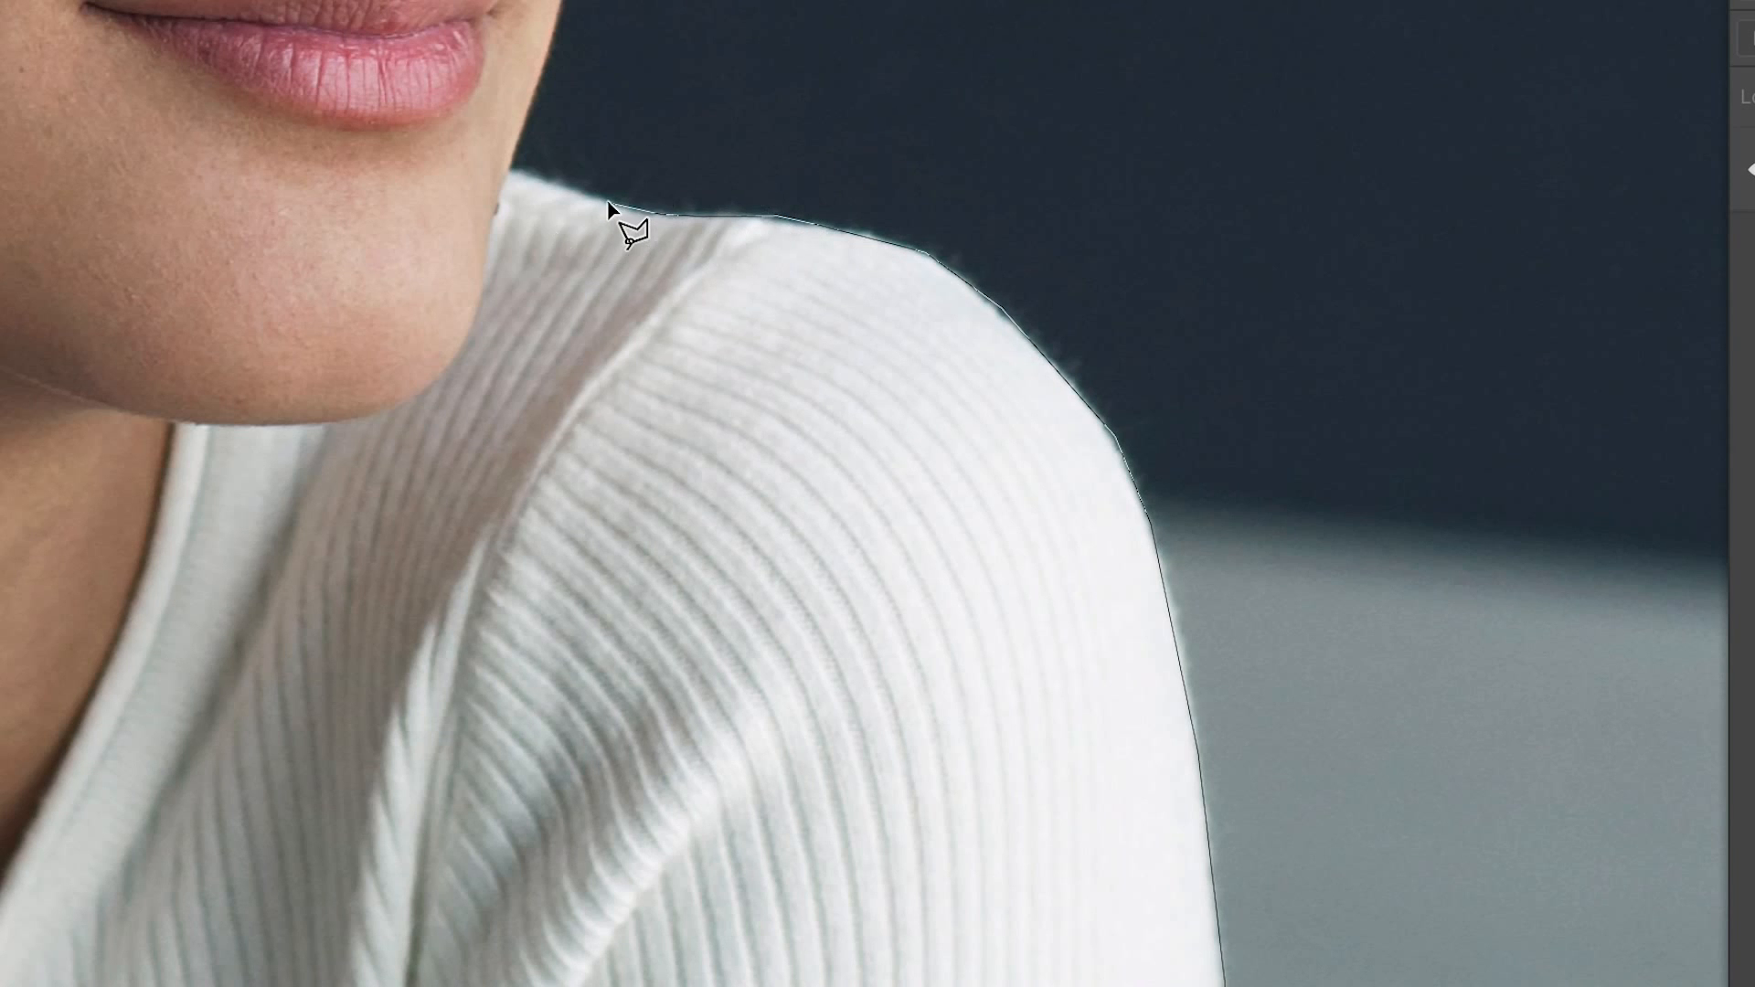
click(549, 186)
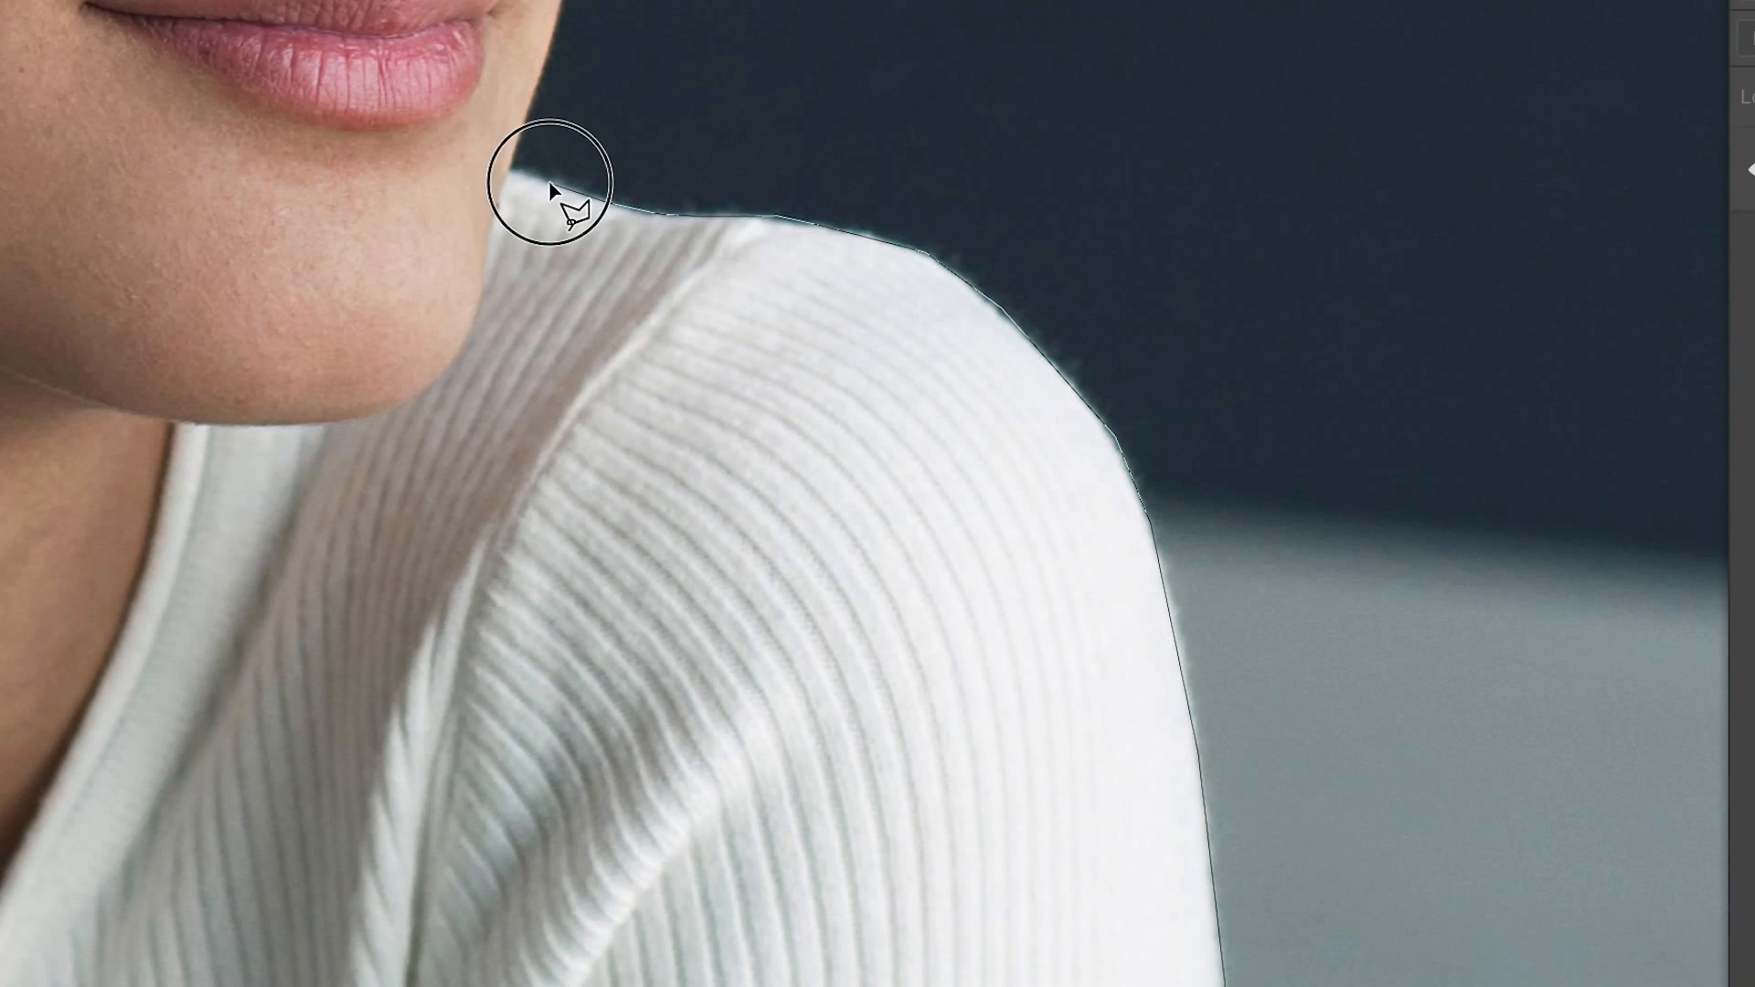
Step: Continue the polygonal outline along the face edge from the jaw past the cheek and eye to the forehead
mouse_move(619, 105)
mouse_down()
mouse_move(619, 439)
mouse_move(650, 822)
mouse_up()
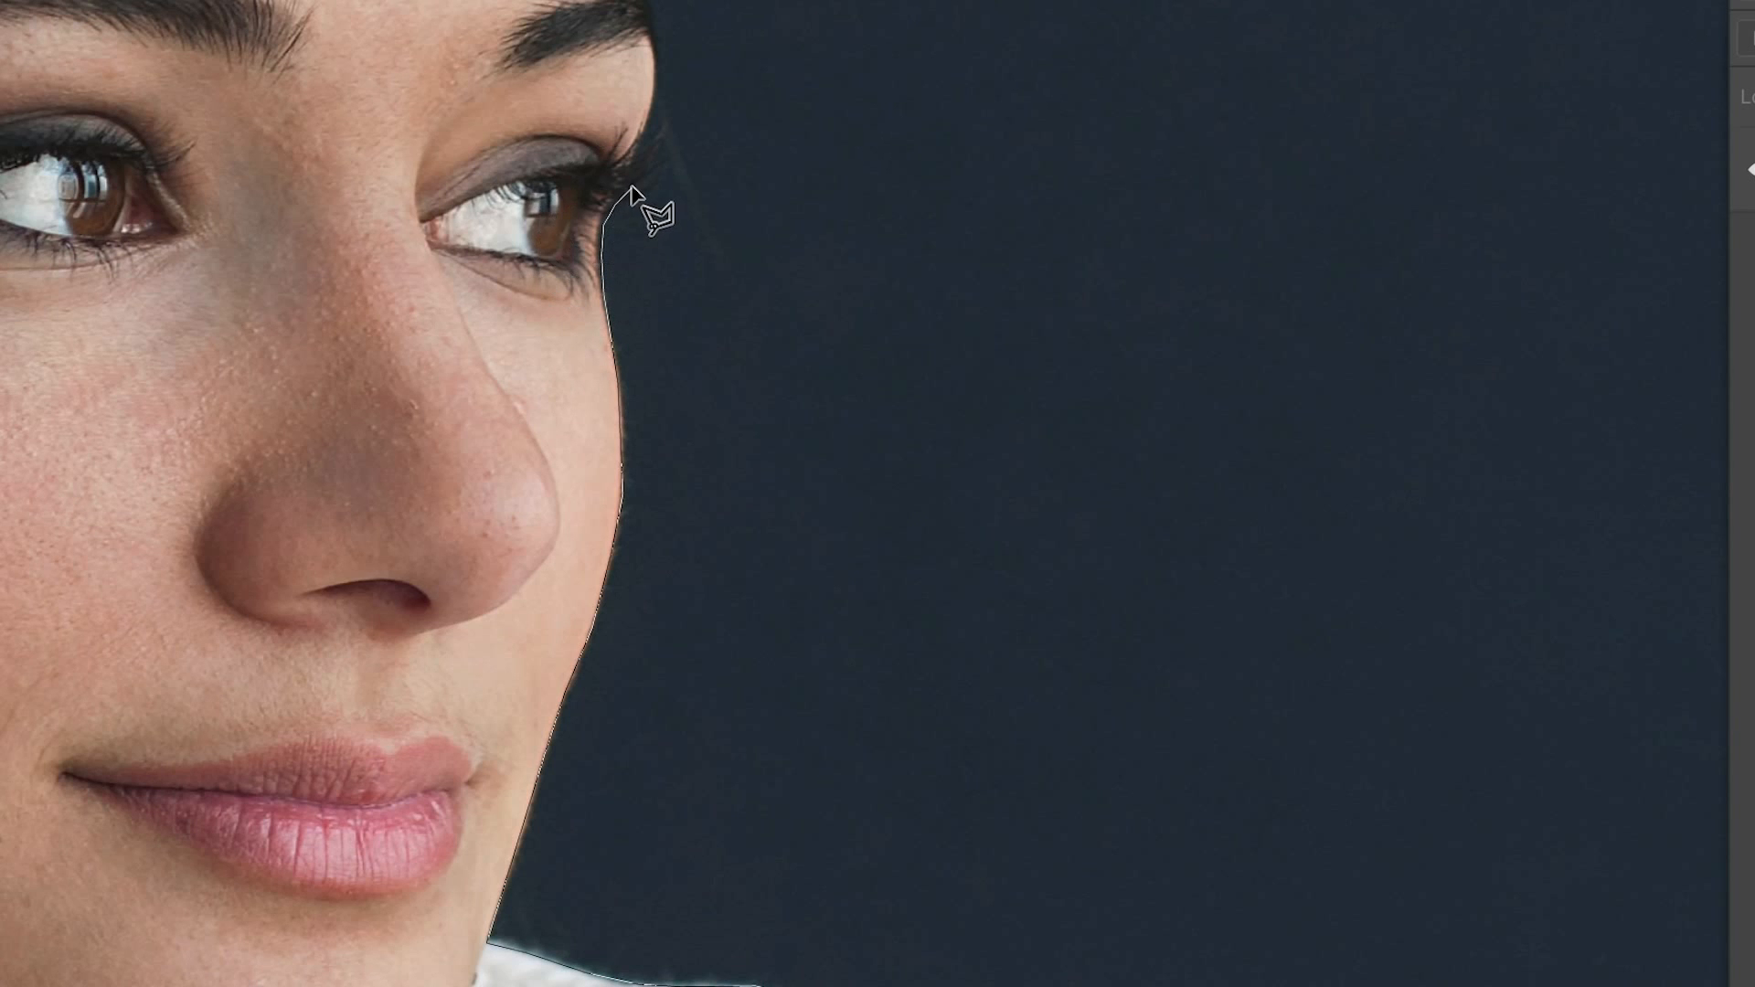
click(654, 89)
click(660, 26)
mouse_move(824, 96)
mouse_down()
mouse_move(948, 365)
mouse_move(1193, 552)
mouse_up()
click(986, 311)
click(970, 236)
click(950, 141)
click(921, 31)
Step: Continue the polygonal outline from the forehead hairline over the crown of the hair
drag(824, 133, 1277, 644)
click(1237, 388)
click(1131, 270)
click(1020, 190)
click(900, 152)
click(779, 126)
click(668, 120)
click(539, 139)
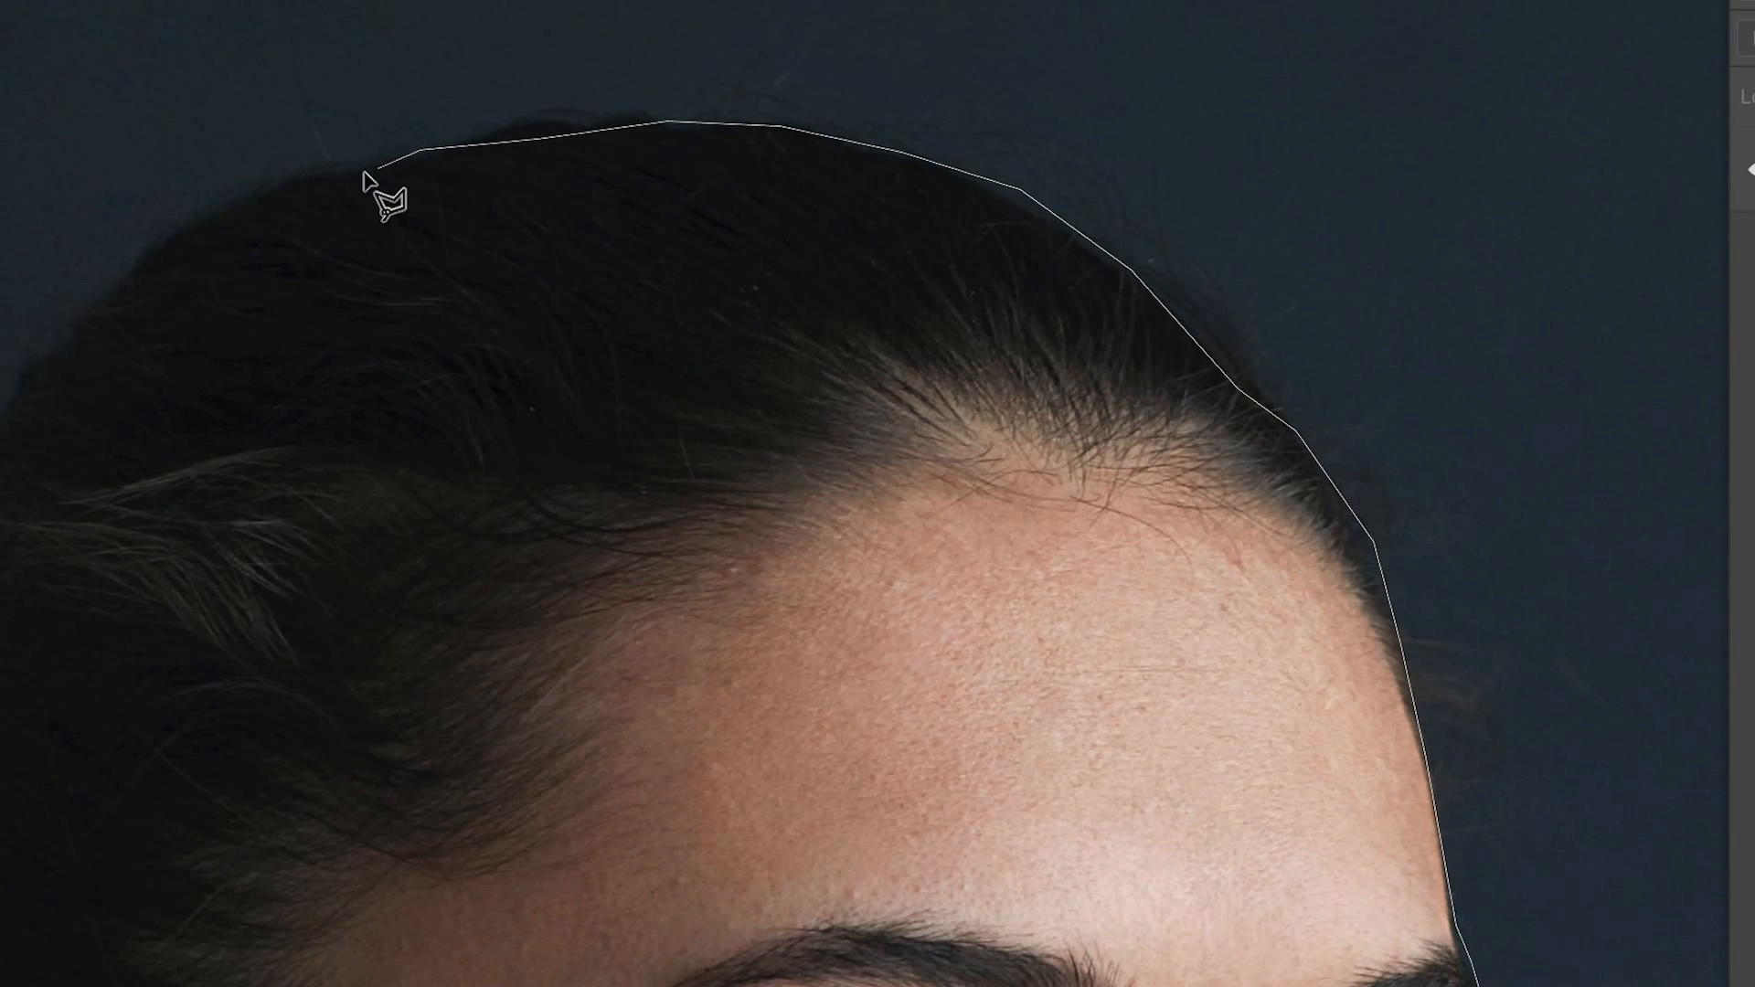
Step: Continue the polygonal outline down the back of the head and ponytail onto the shoulder beneath it
drag(7, 661, 787, 43)
click(478, 188)
click(360, 450)
click(223, 662)
click(150, 807)
click(98, 950)
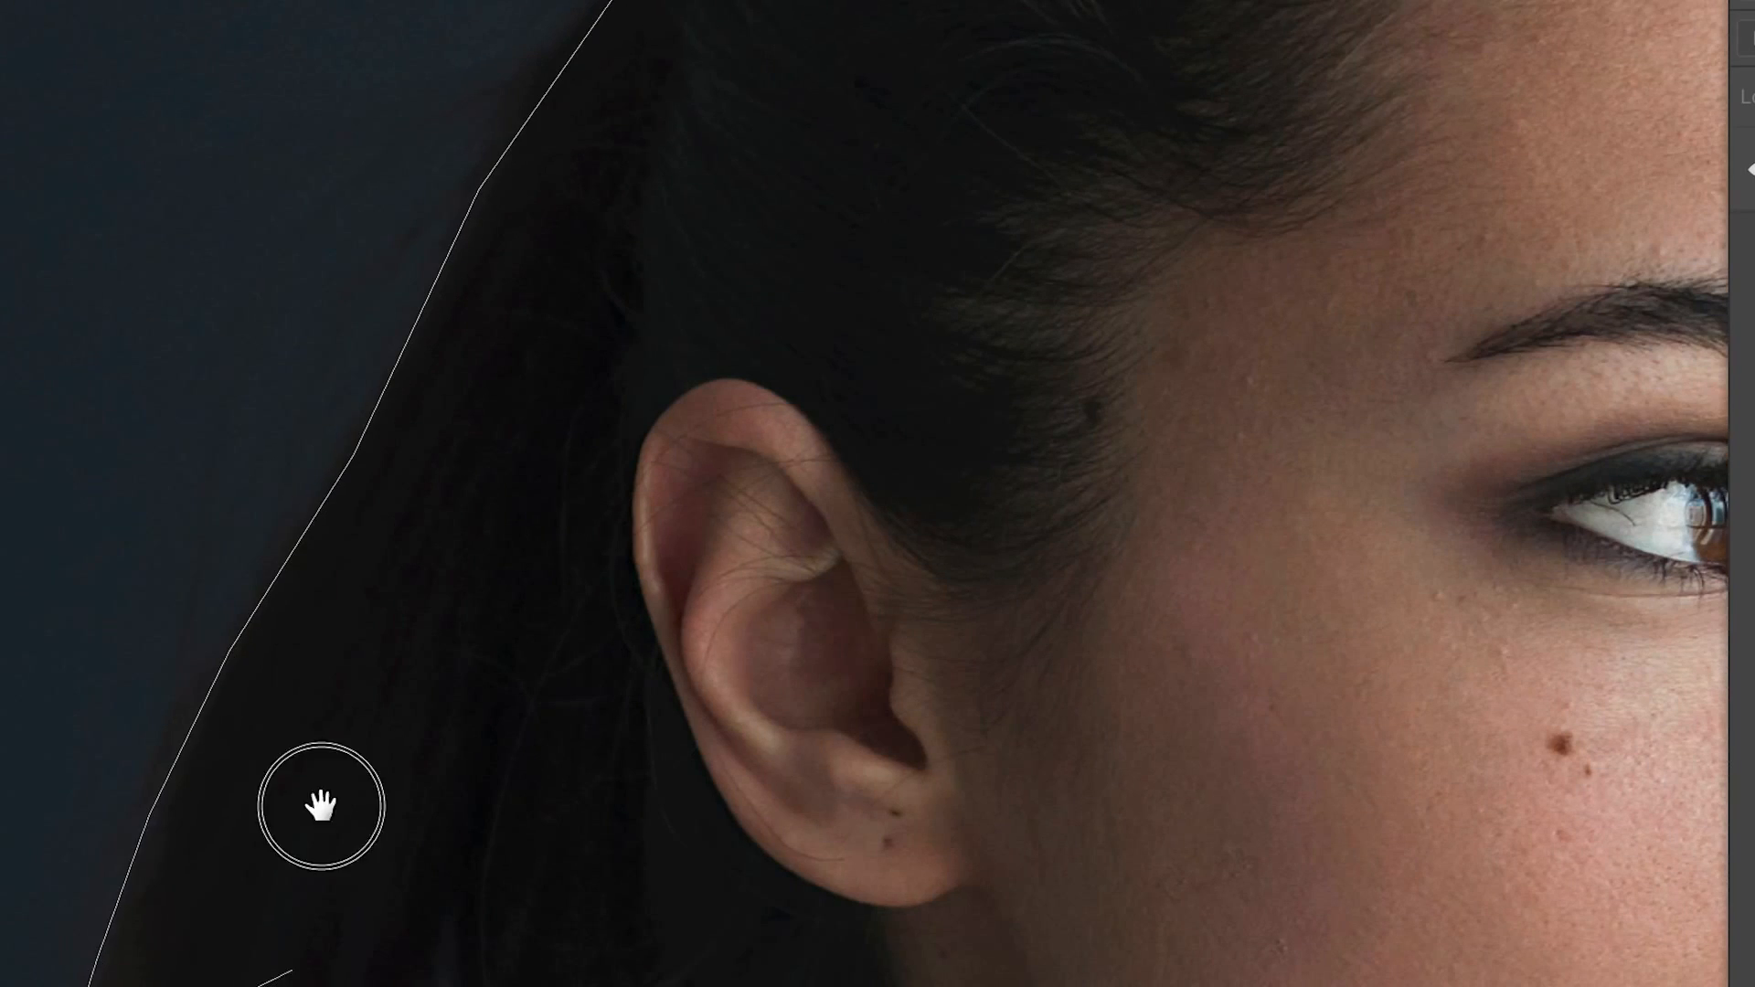
drag(321, 803, 444, 40)
click(184, 313)
click(182, 651)
click(96, 713)
click(37, 787)
click(0, 934)
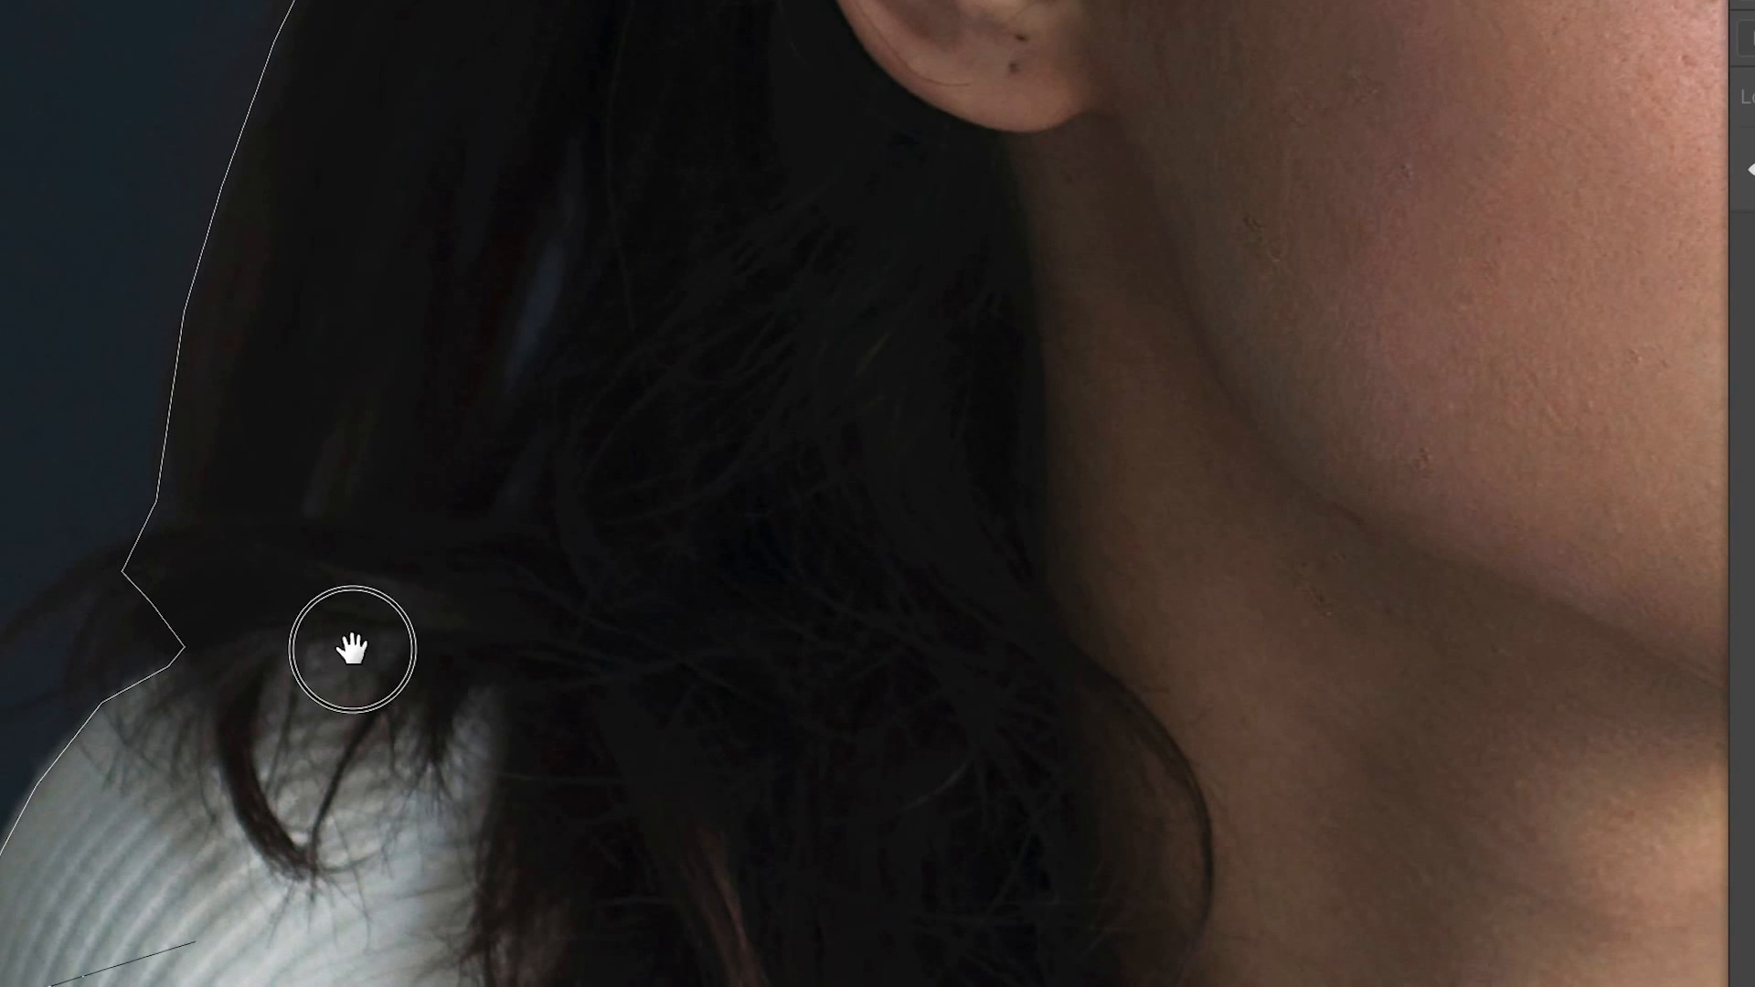
Step: Outline the remaining sleeve, removing a misplaced point, and close the polygonal selection along the image's bottom edge at its starting point
drag(353, 650, 416, 0)
click(22, 300)
click(11, 820)
click(26, 949)
click(32, 986)
click(55, 986)
click(196, 319)
key(BackSpace)
drag(412, 791, 405, 103)
drag(871, 960, 55, 795)
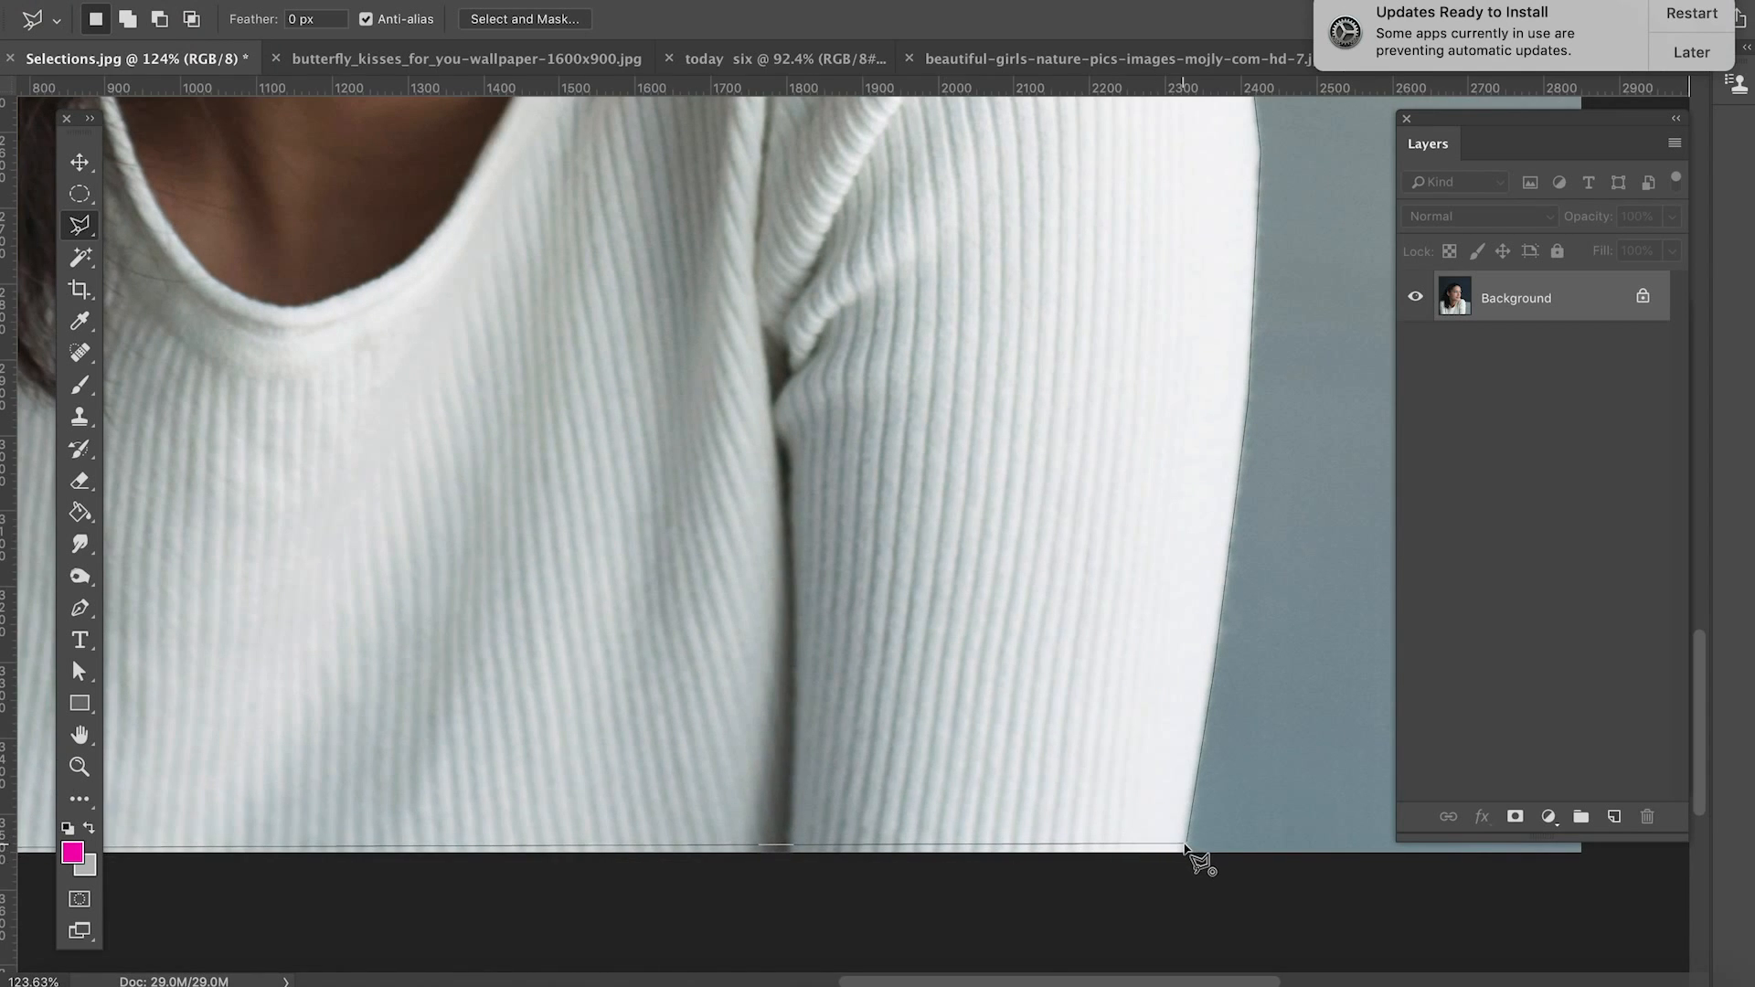
click(1185, 847)
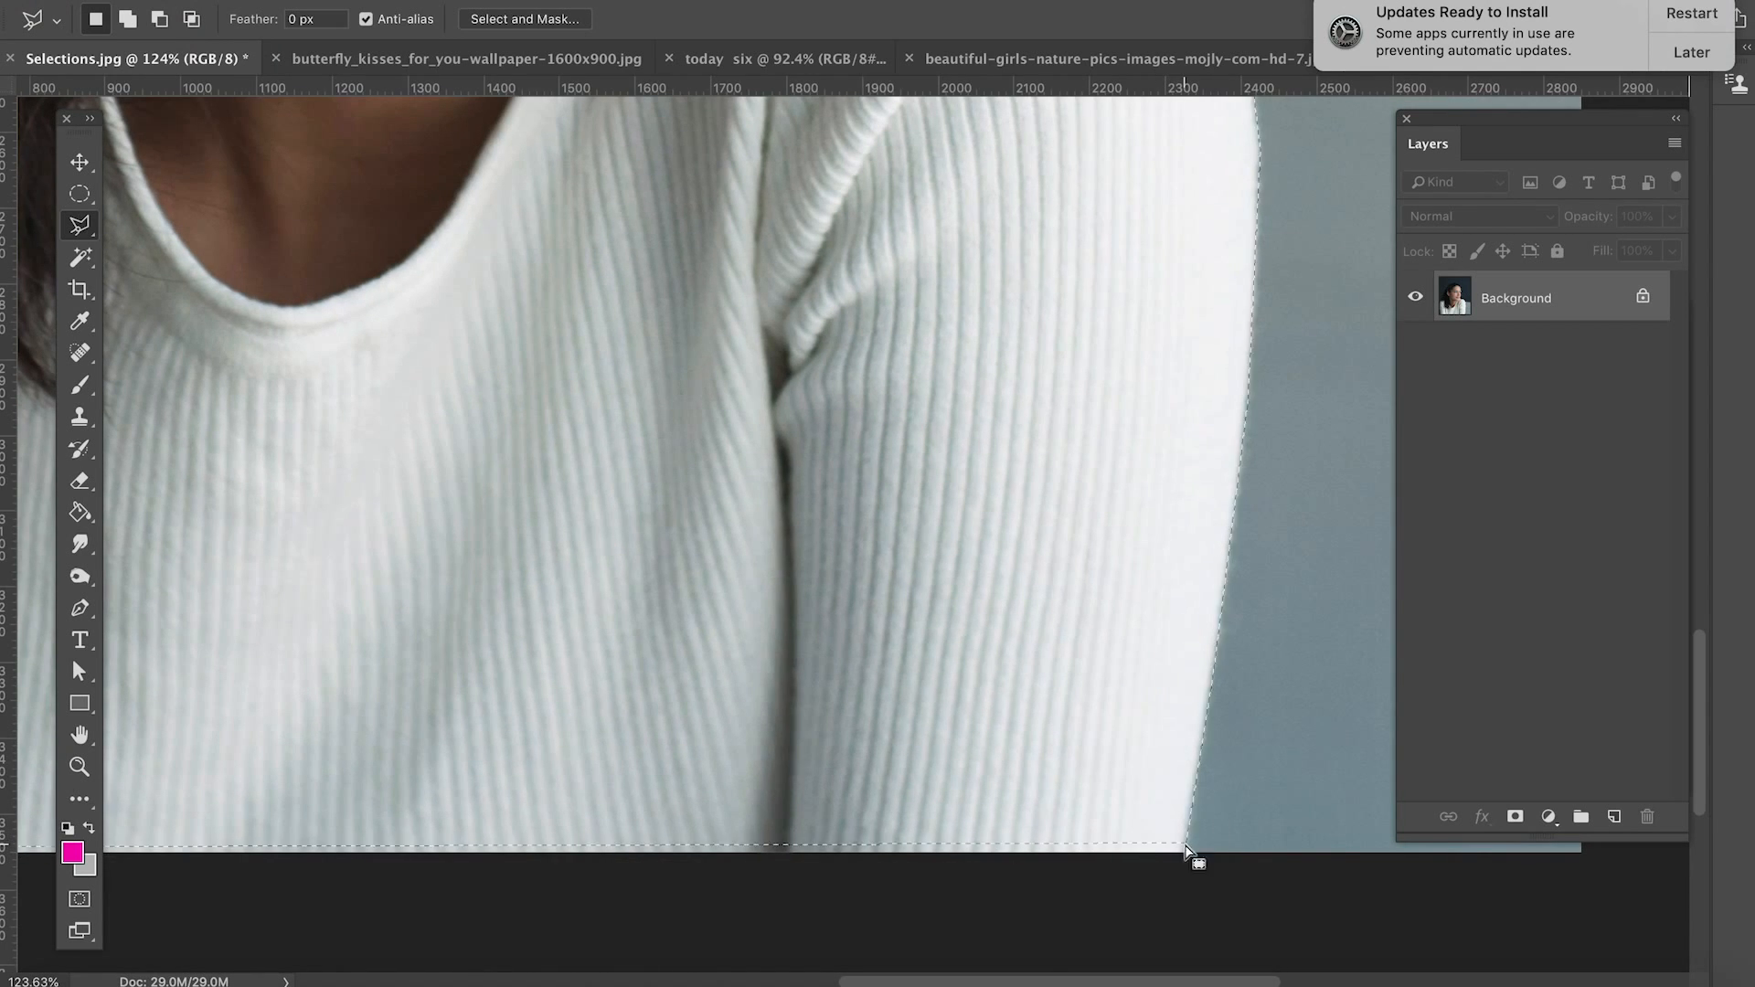
key(super+0)
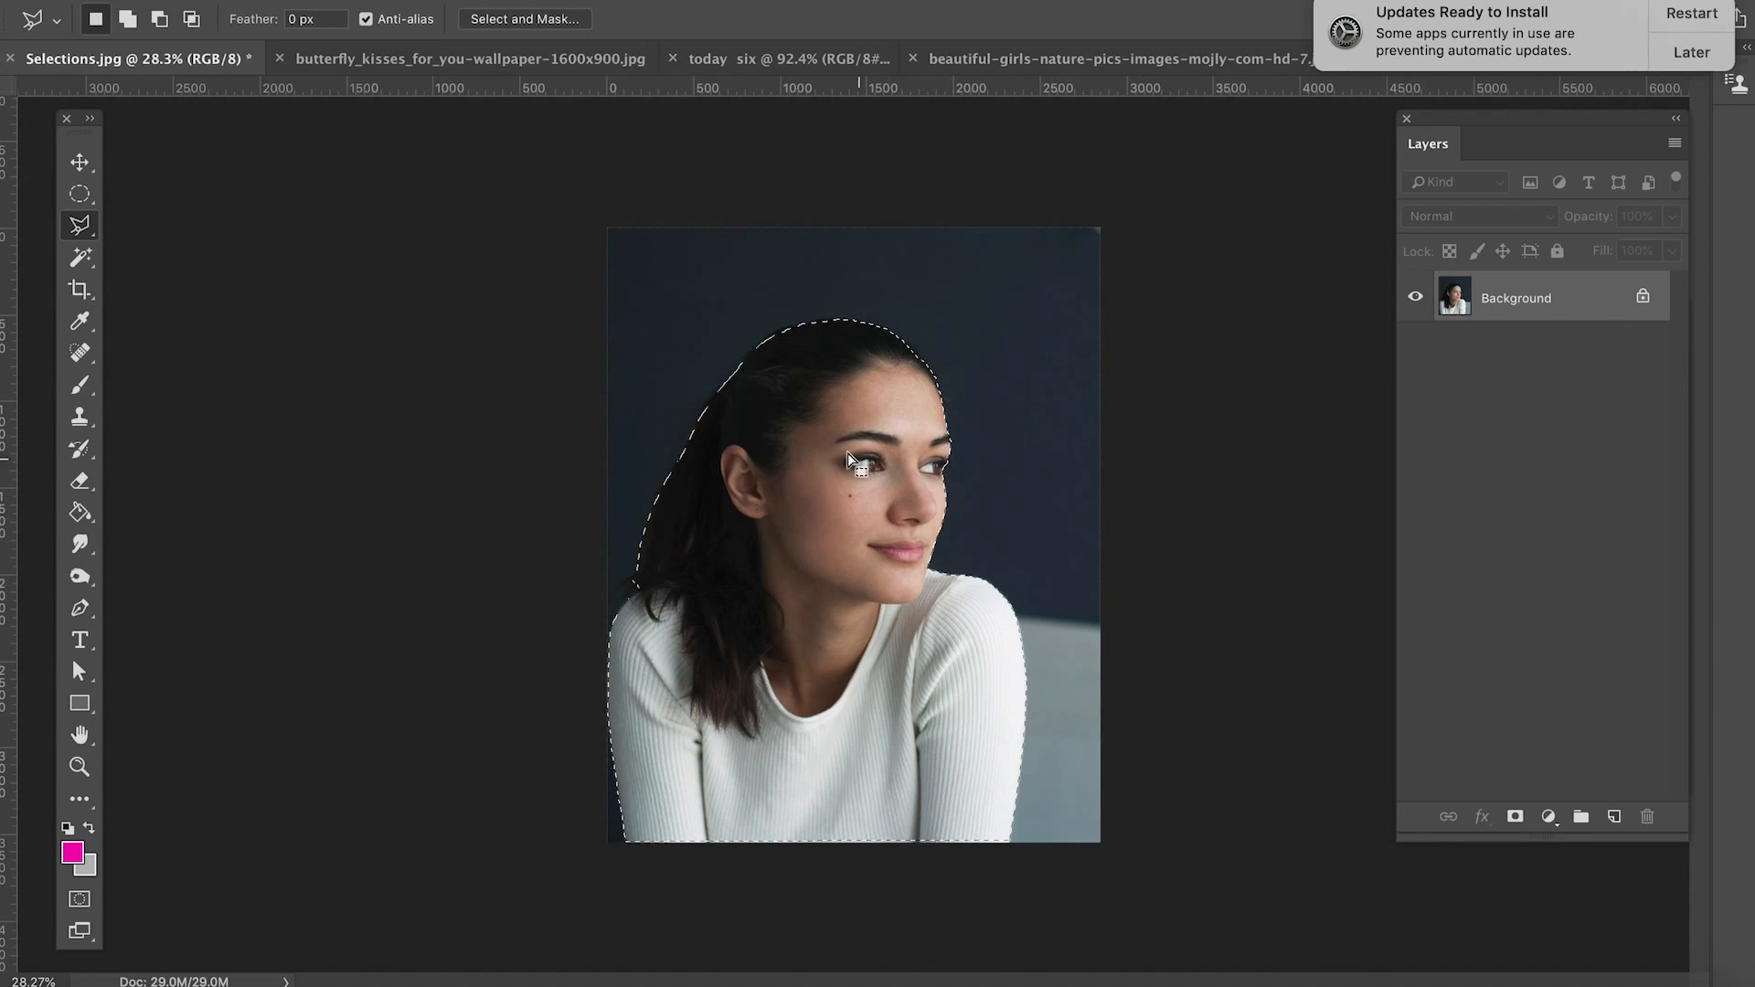
Step: Copy the selected woman to a new layer and move the cutout over the image
right_click(824, 438)
click(942, 607)
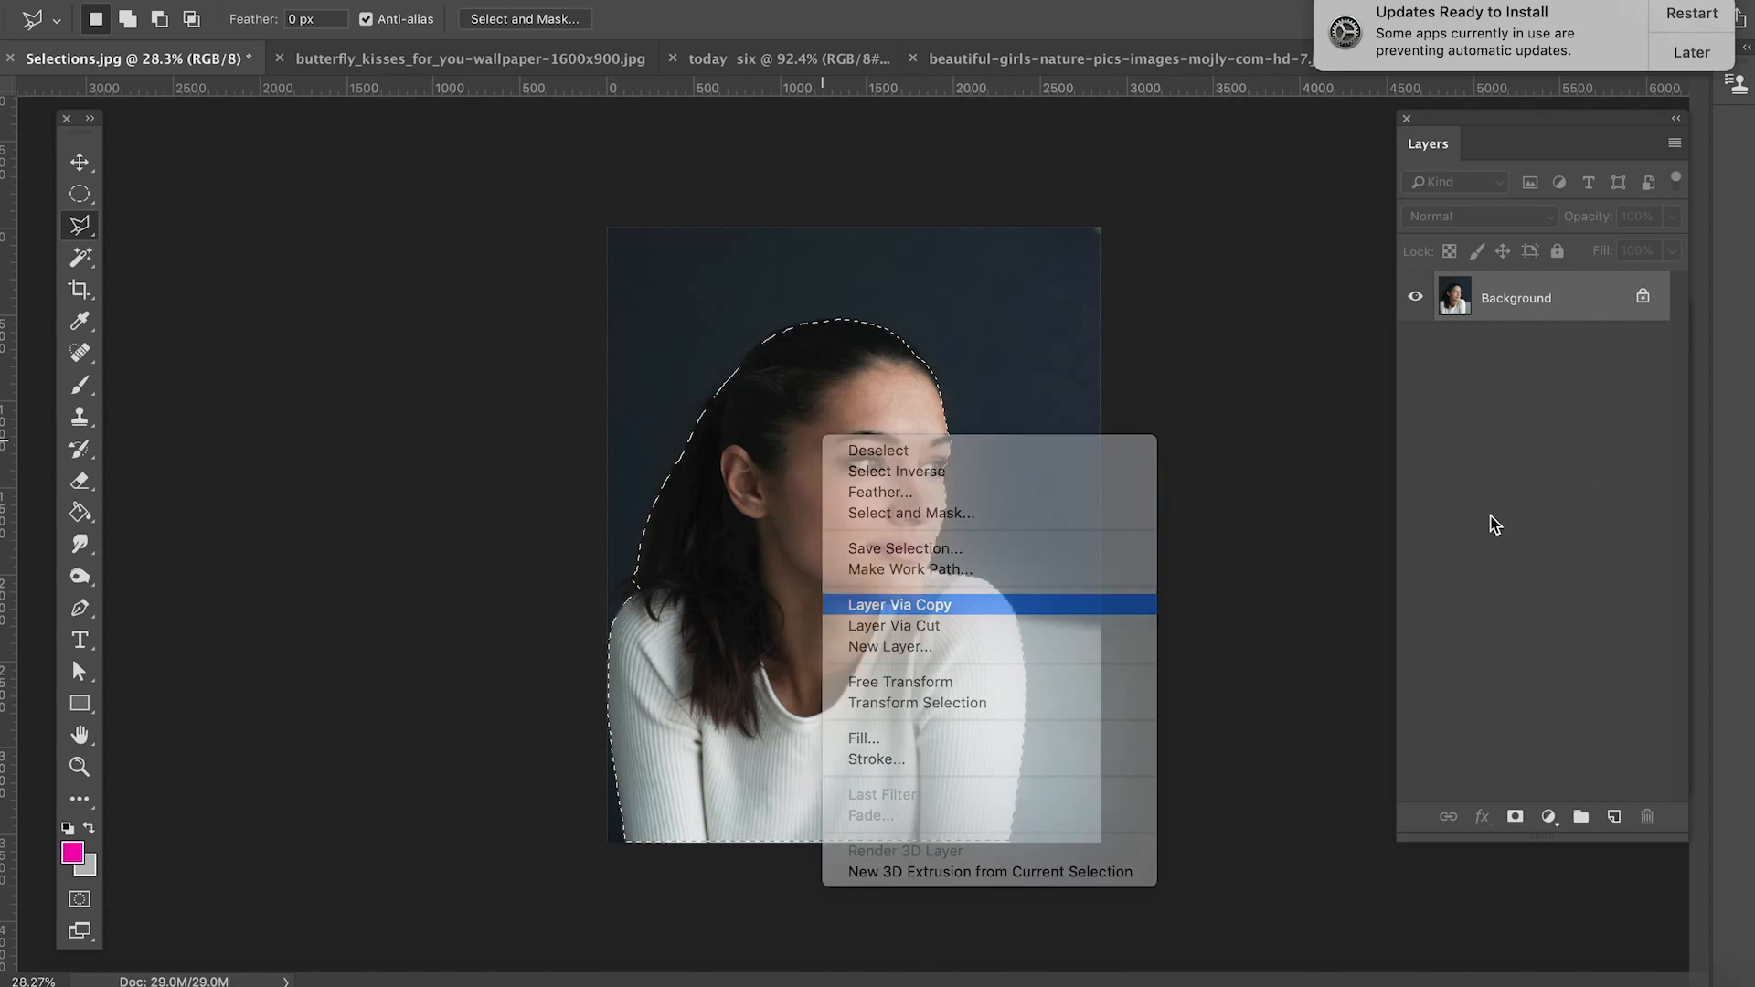
click(76, 162)
drag(872, 558, 908, 469)
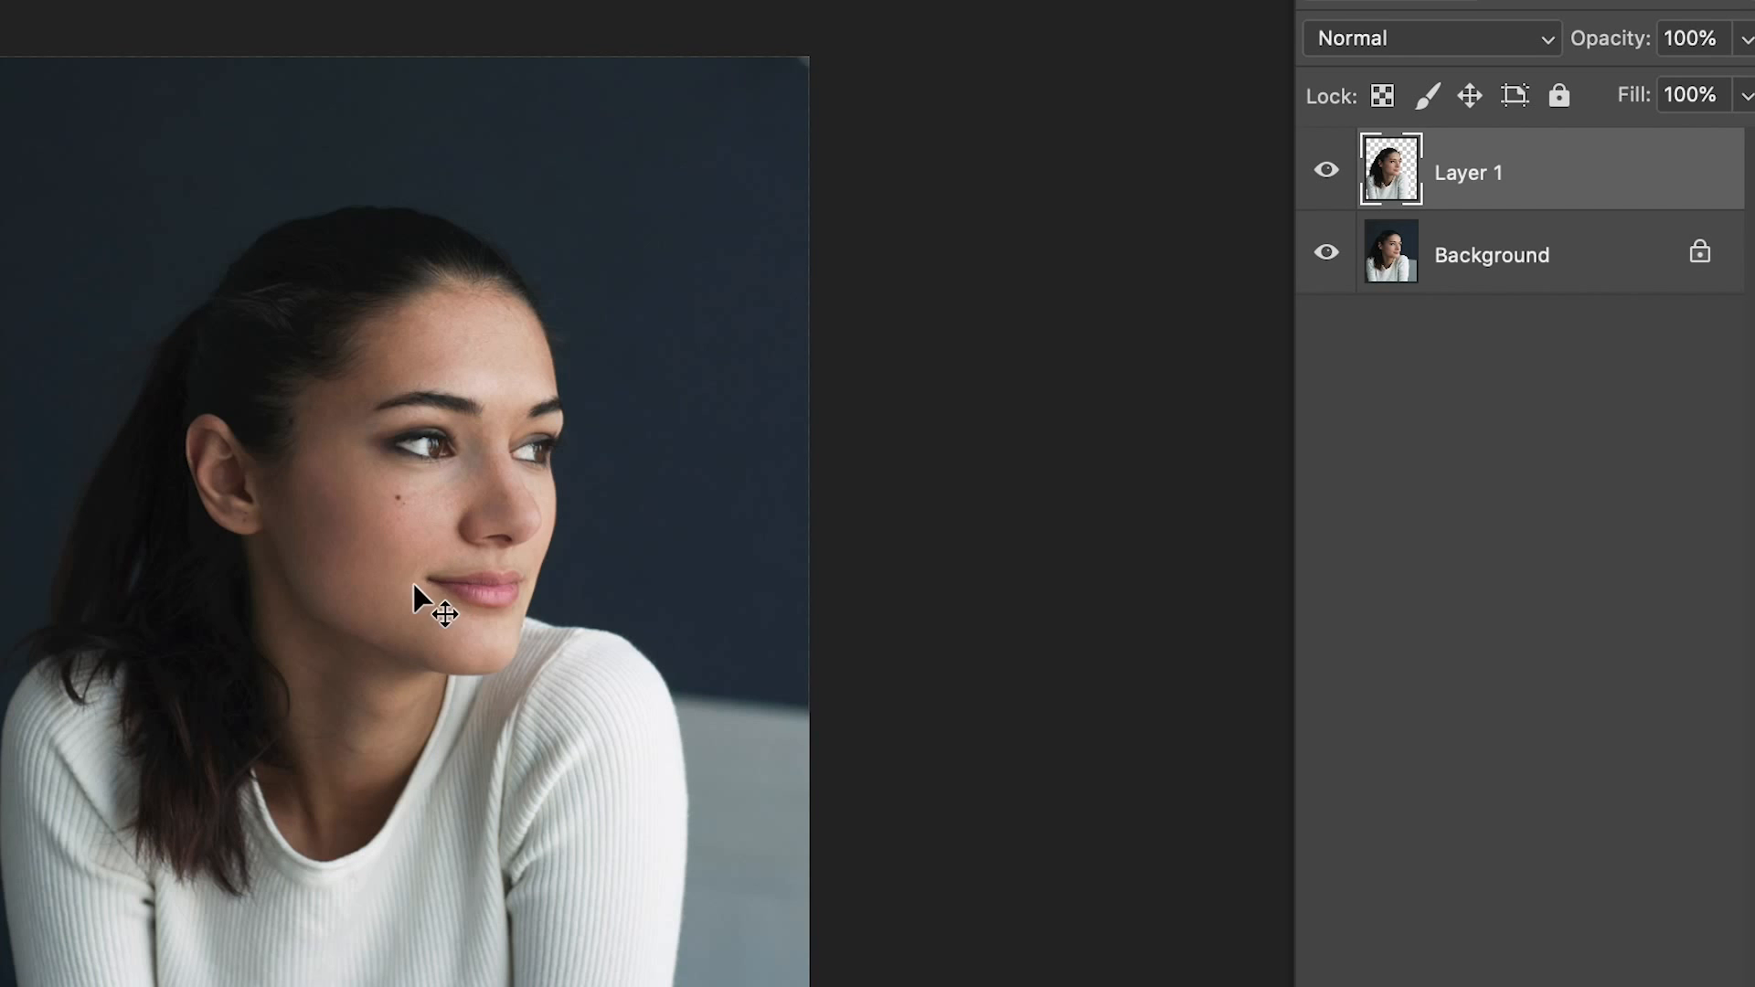
drag(490, 452, 529, 476)
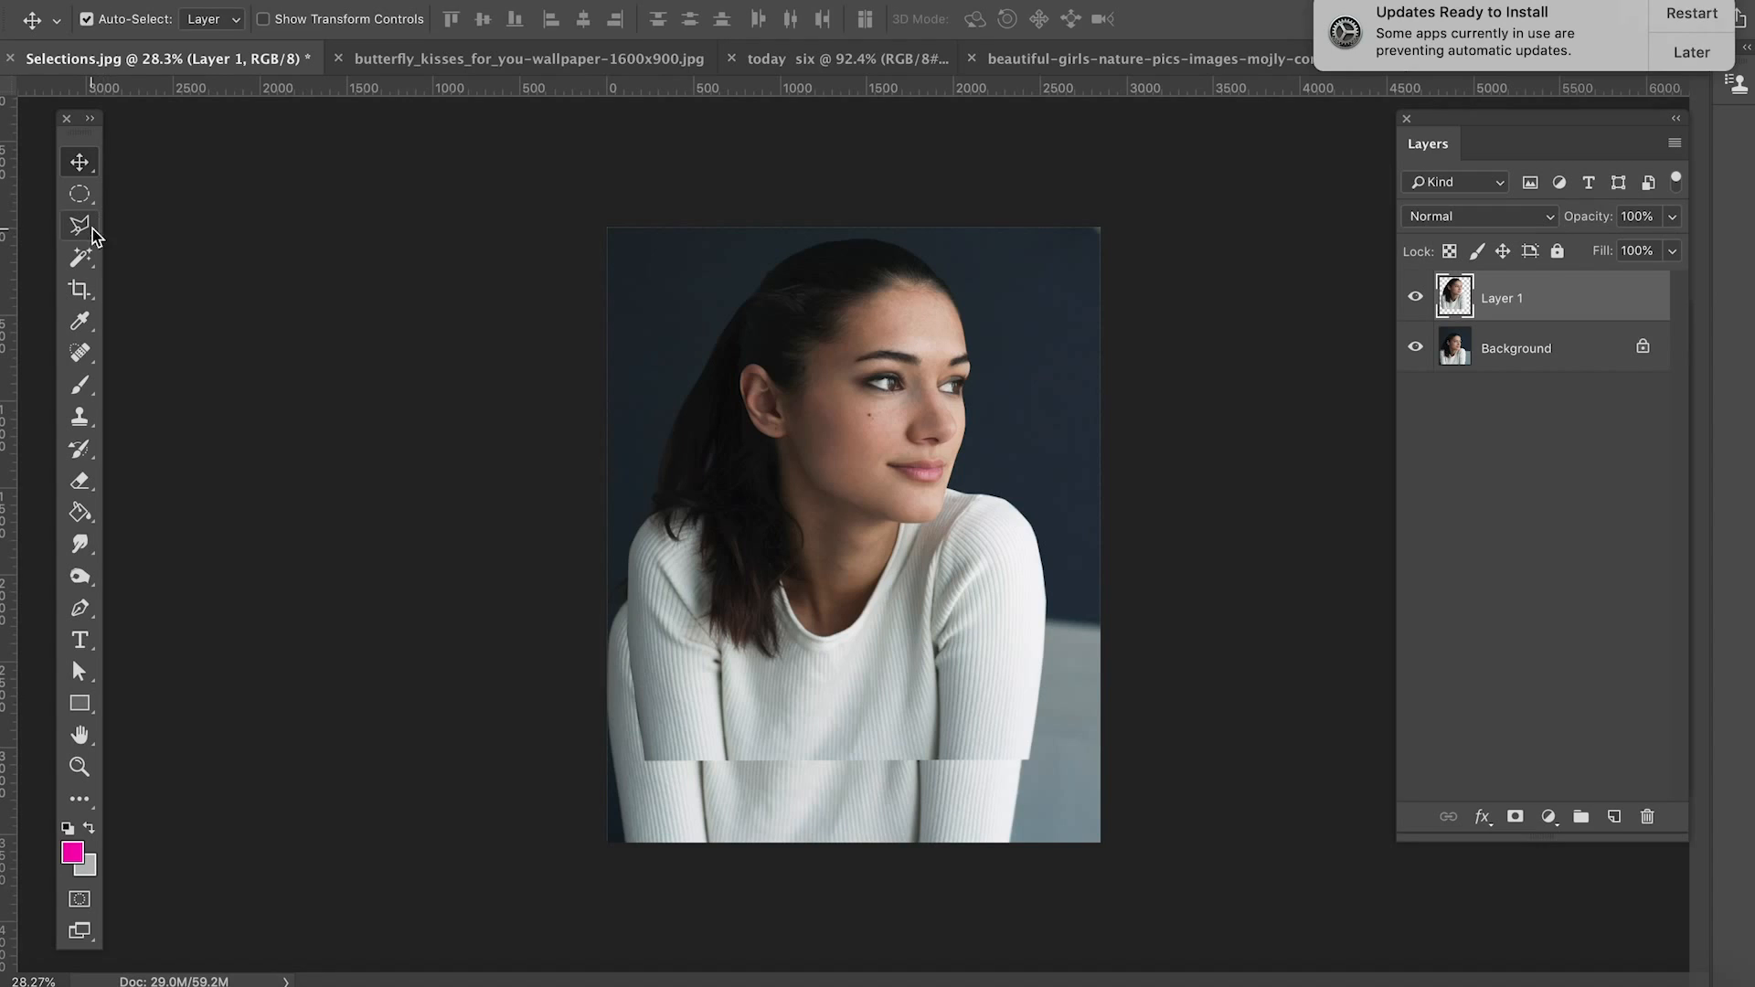
Step: Start a Magnetic Lasso outline at the bottom of the right-hand sleeve and trace up the arm to the shoulder
click(91, 231)
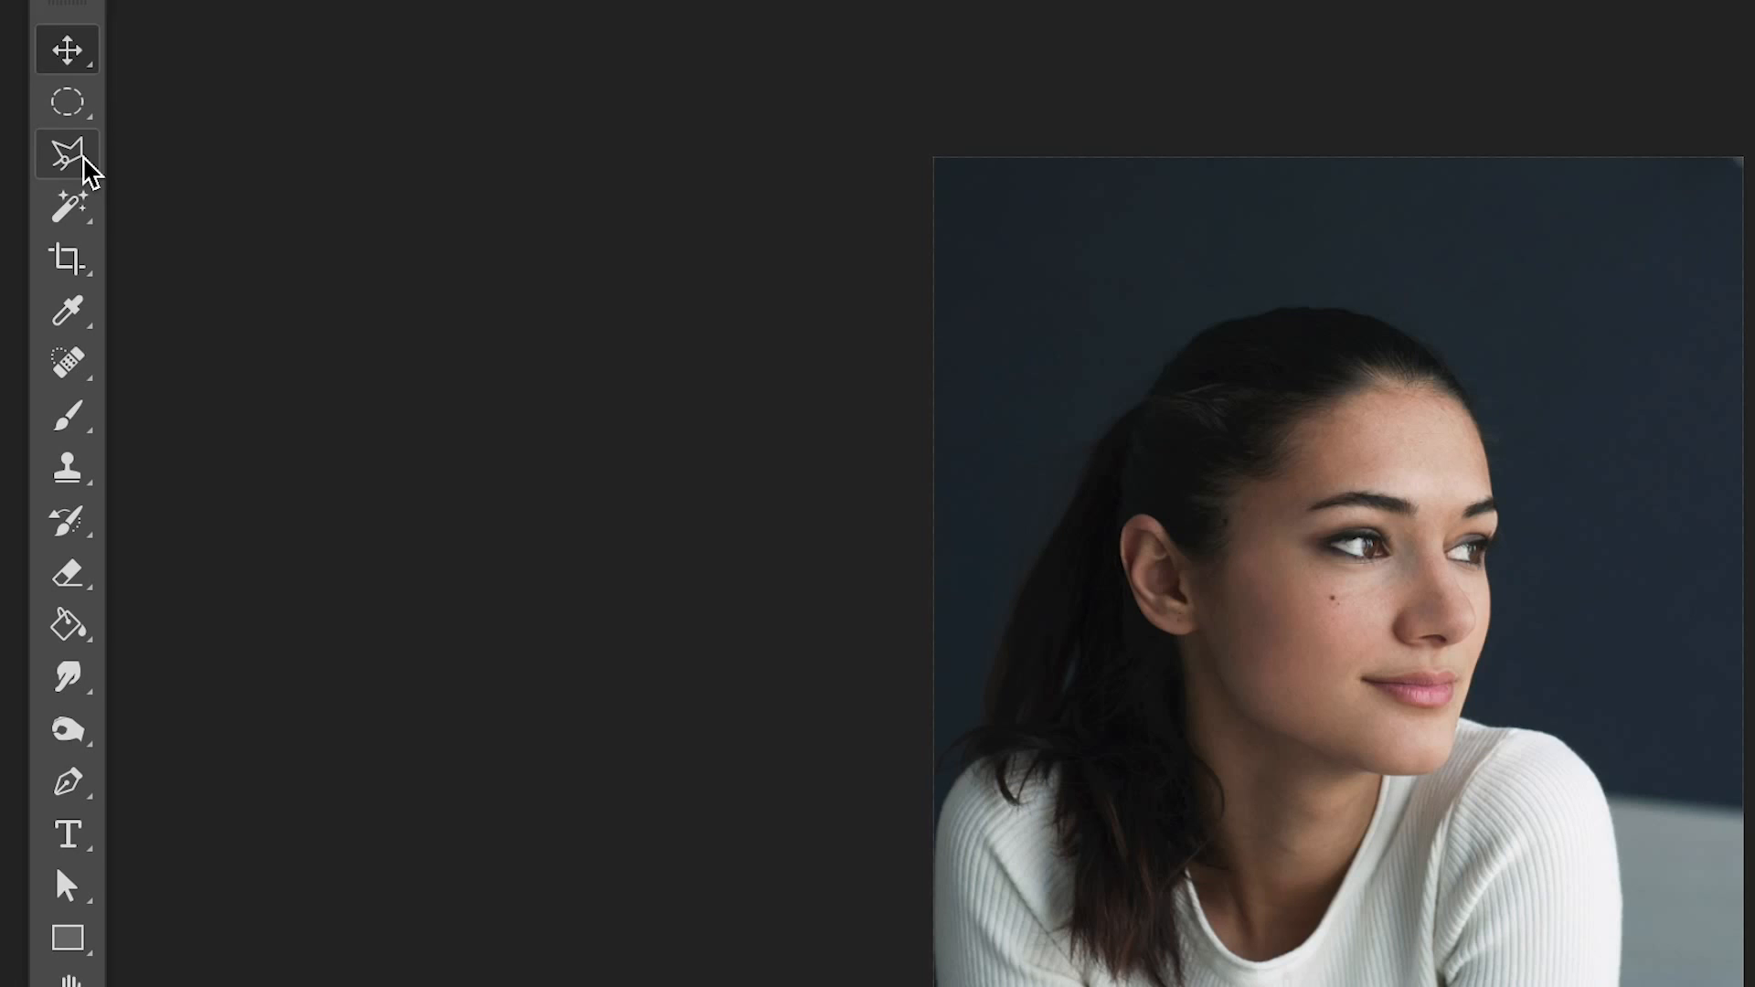
right_click(73, 160)
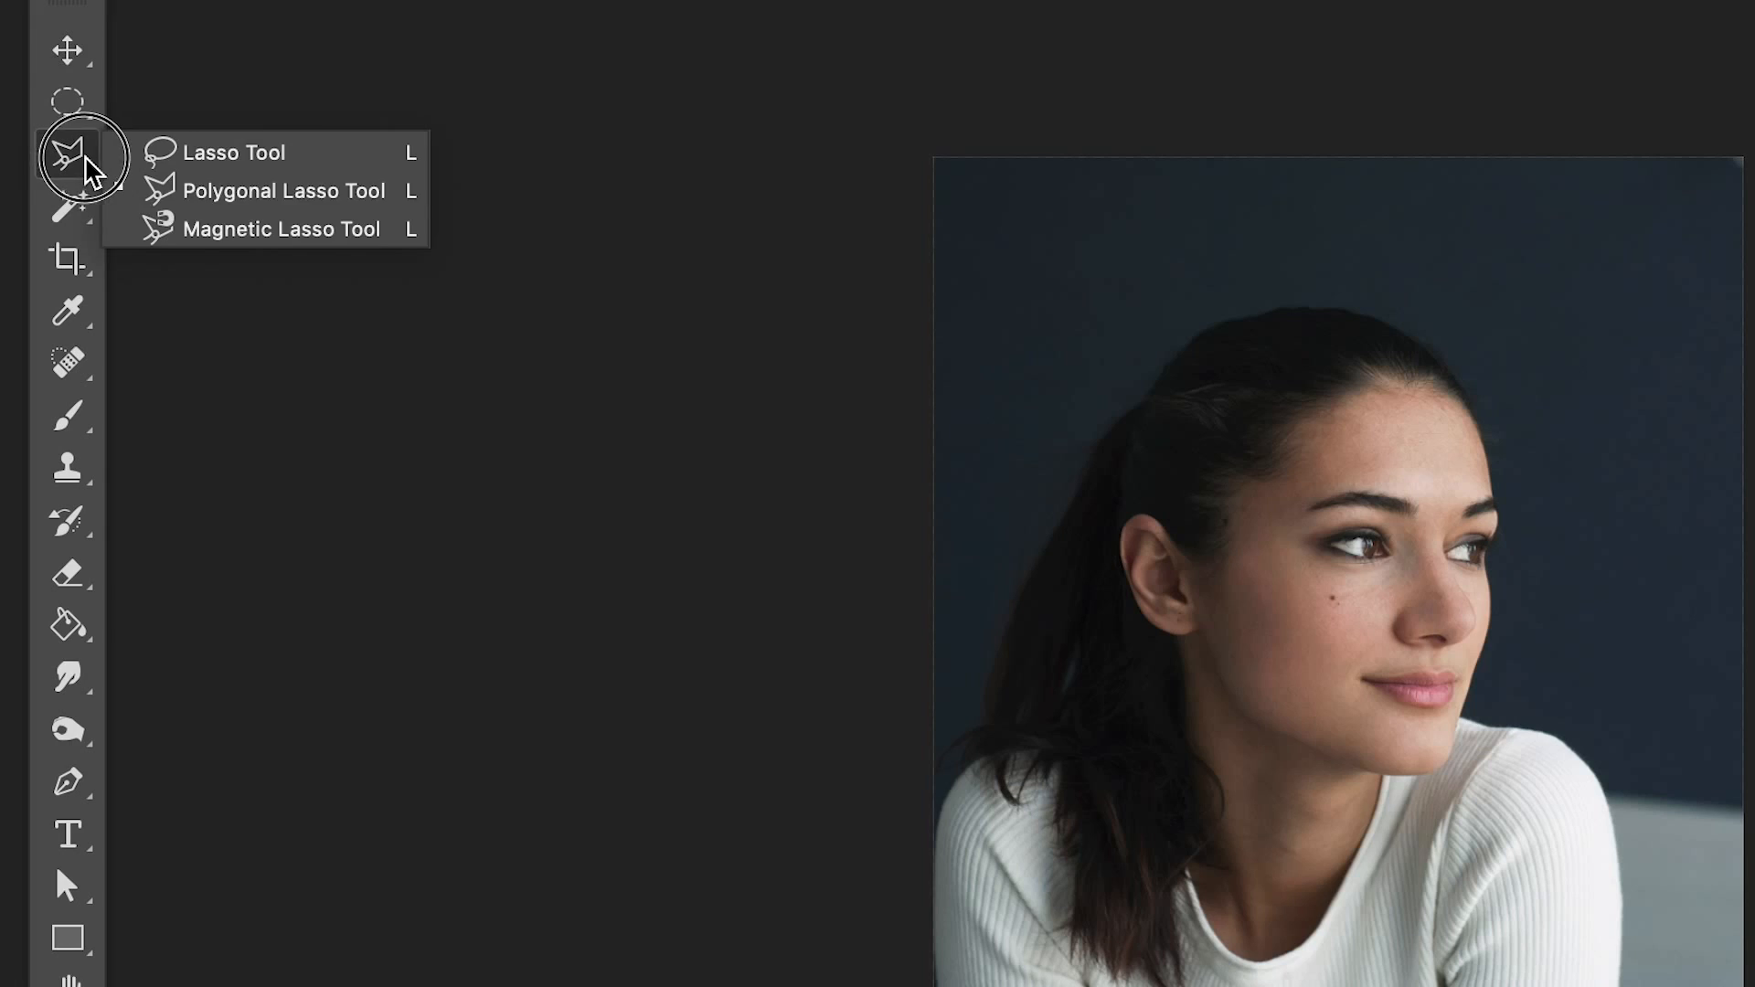
click(230, 233)
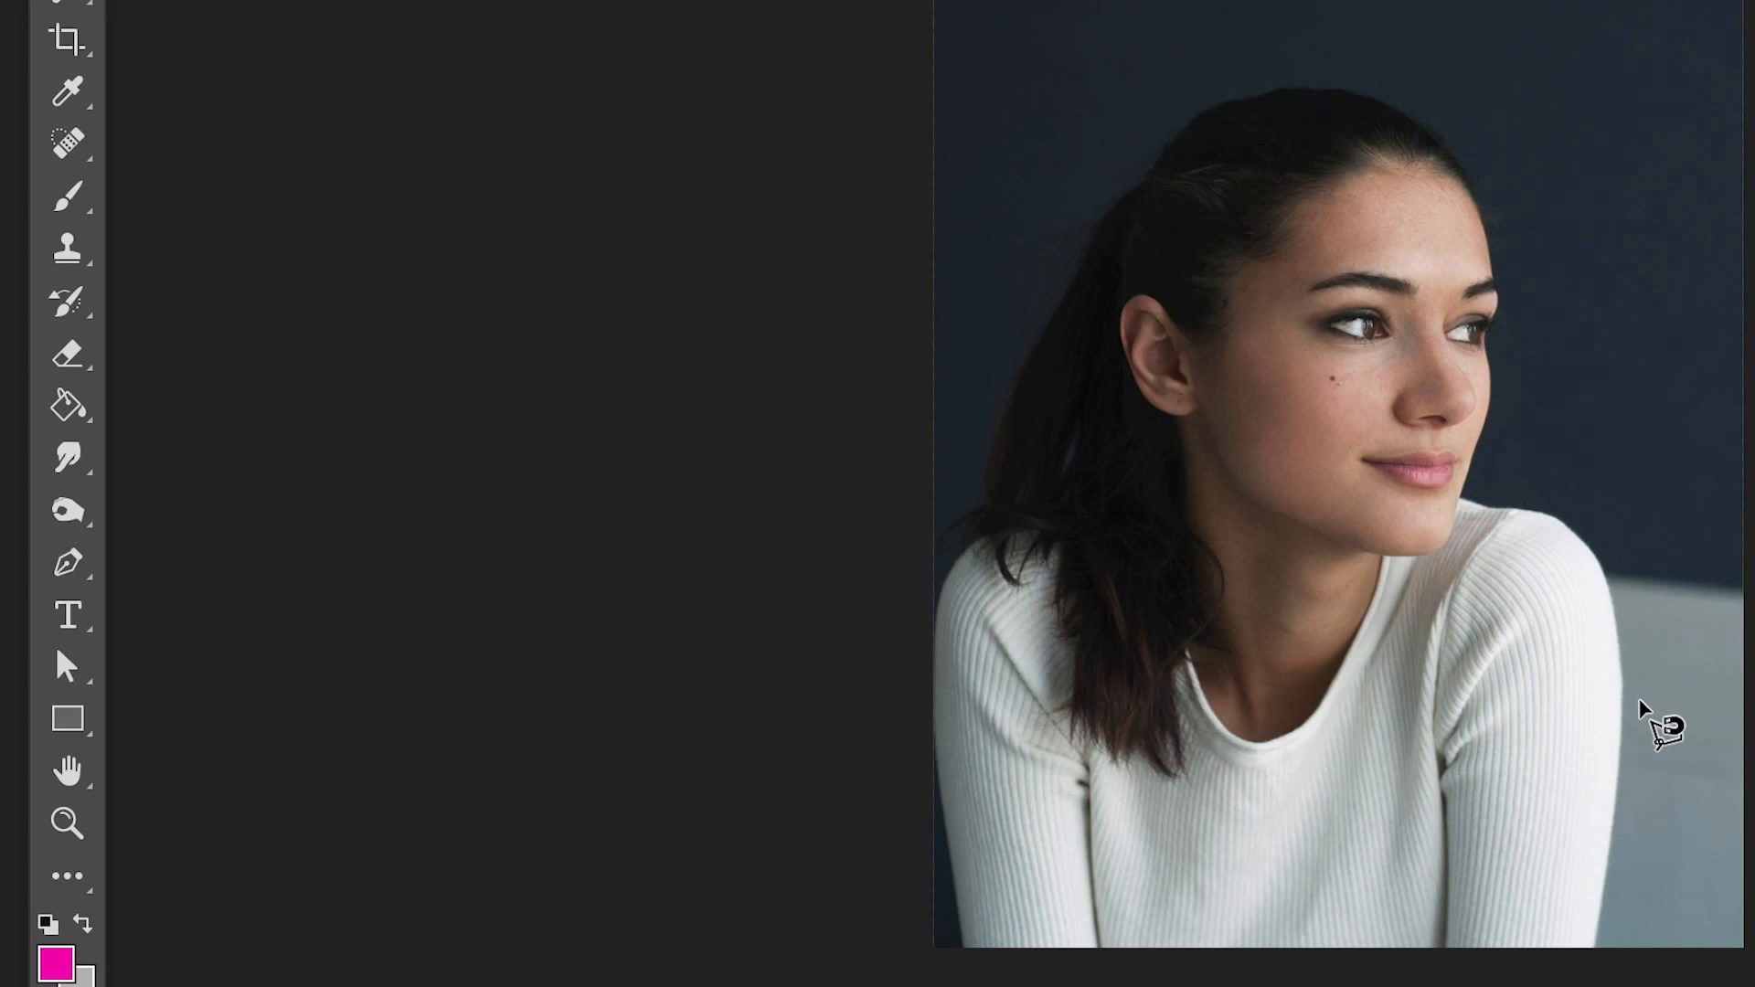
scroll(1635, 717, up, 2)
scroll(1636, 717, up, 2)
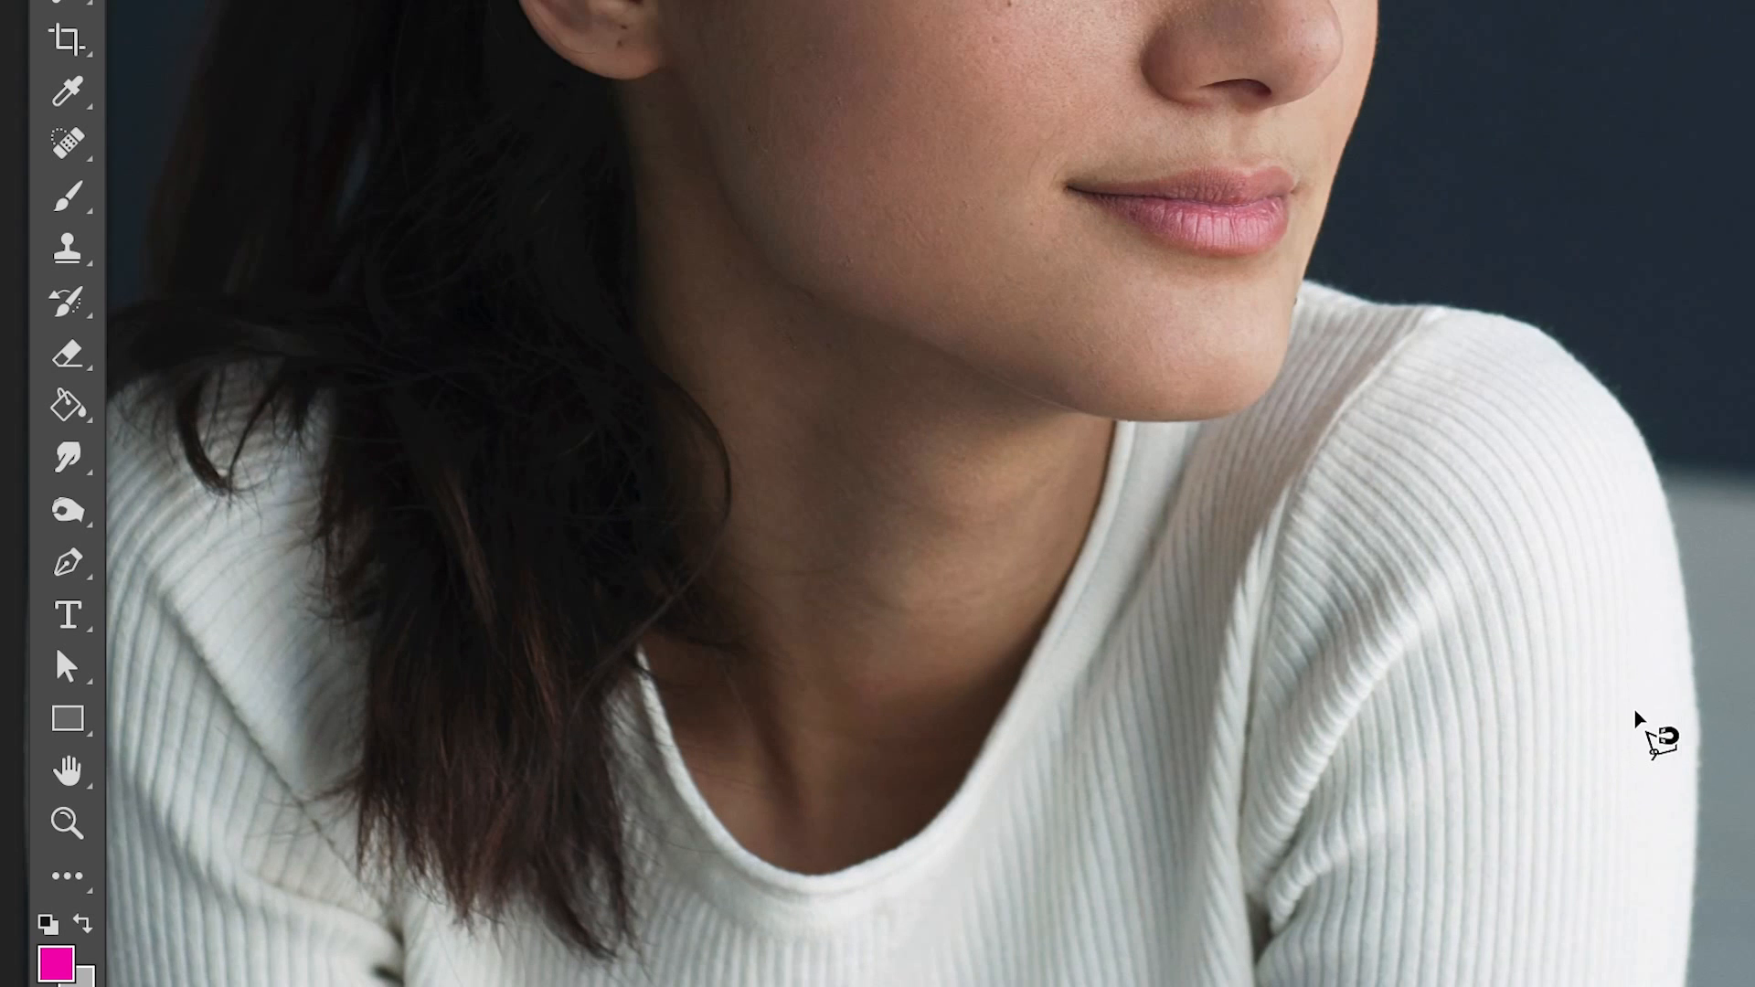
drag(1566, 783, 1301, 365)
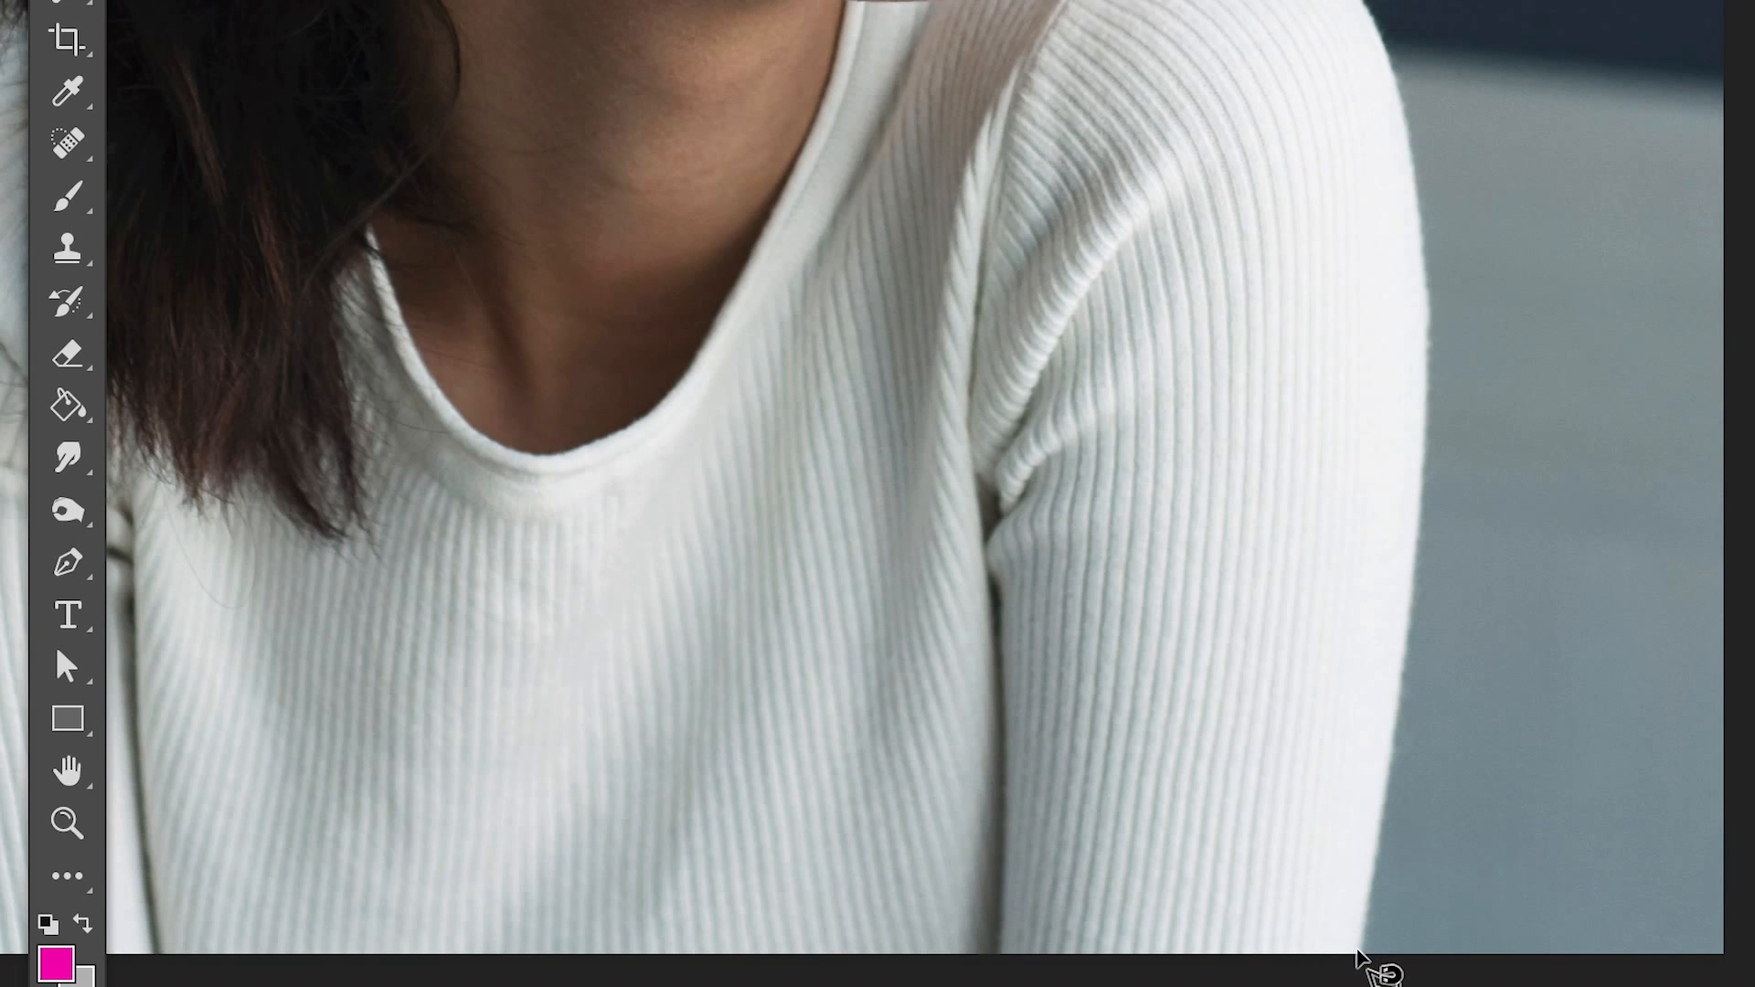
click(1359, 951)
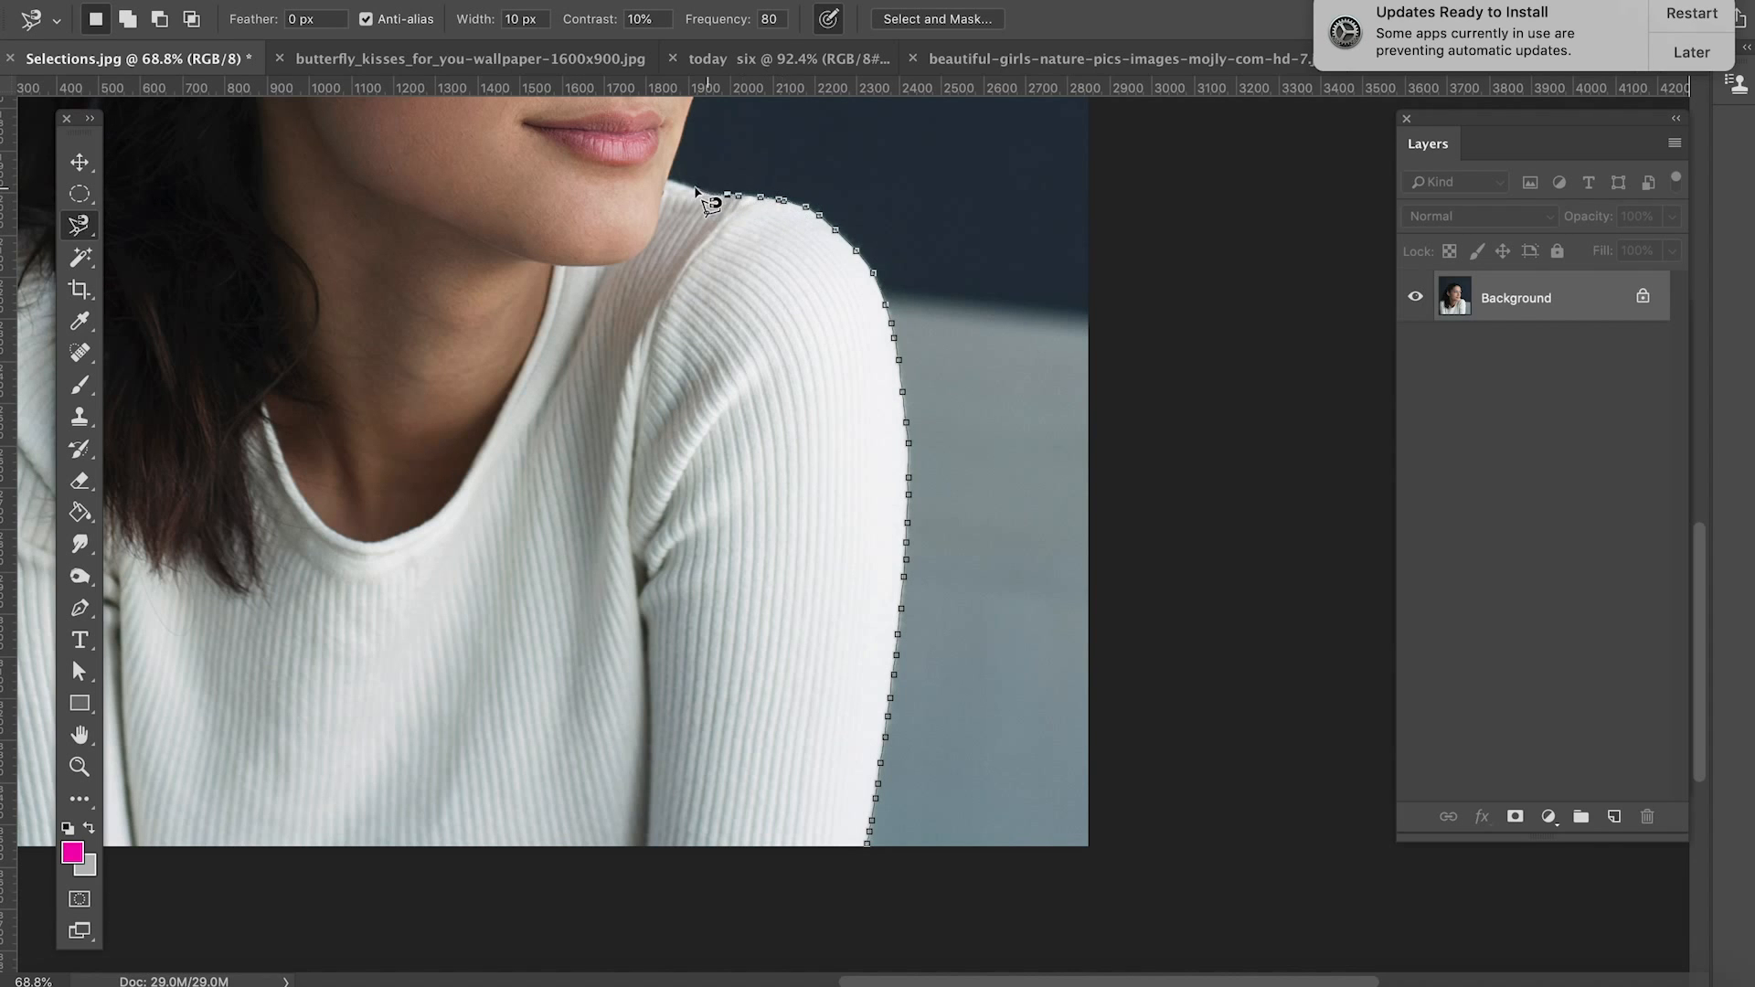
Step: Trace the face edge magnetically from the shoulder up to the hairline, removing stray anchor points over the forehead
mouse_move(772, 173)
mouse_down()
mouse_move(889, 619)
mouse_move(886, 677)
mouse_up()
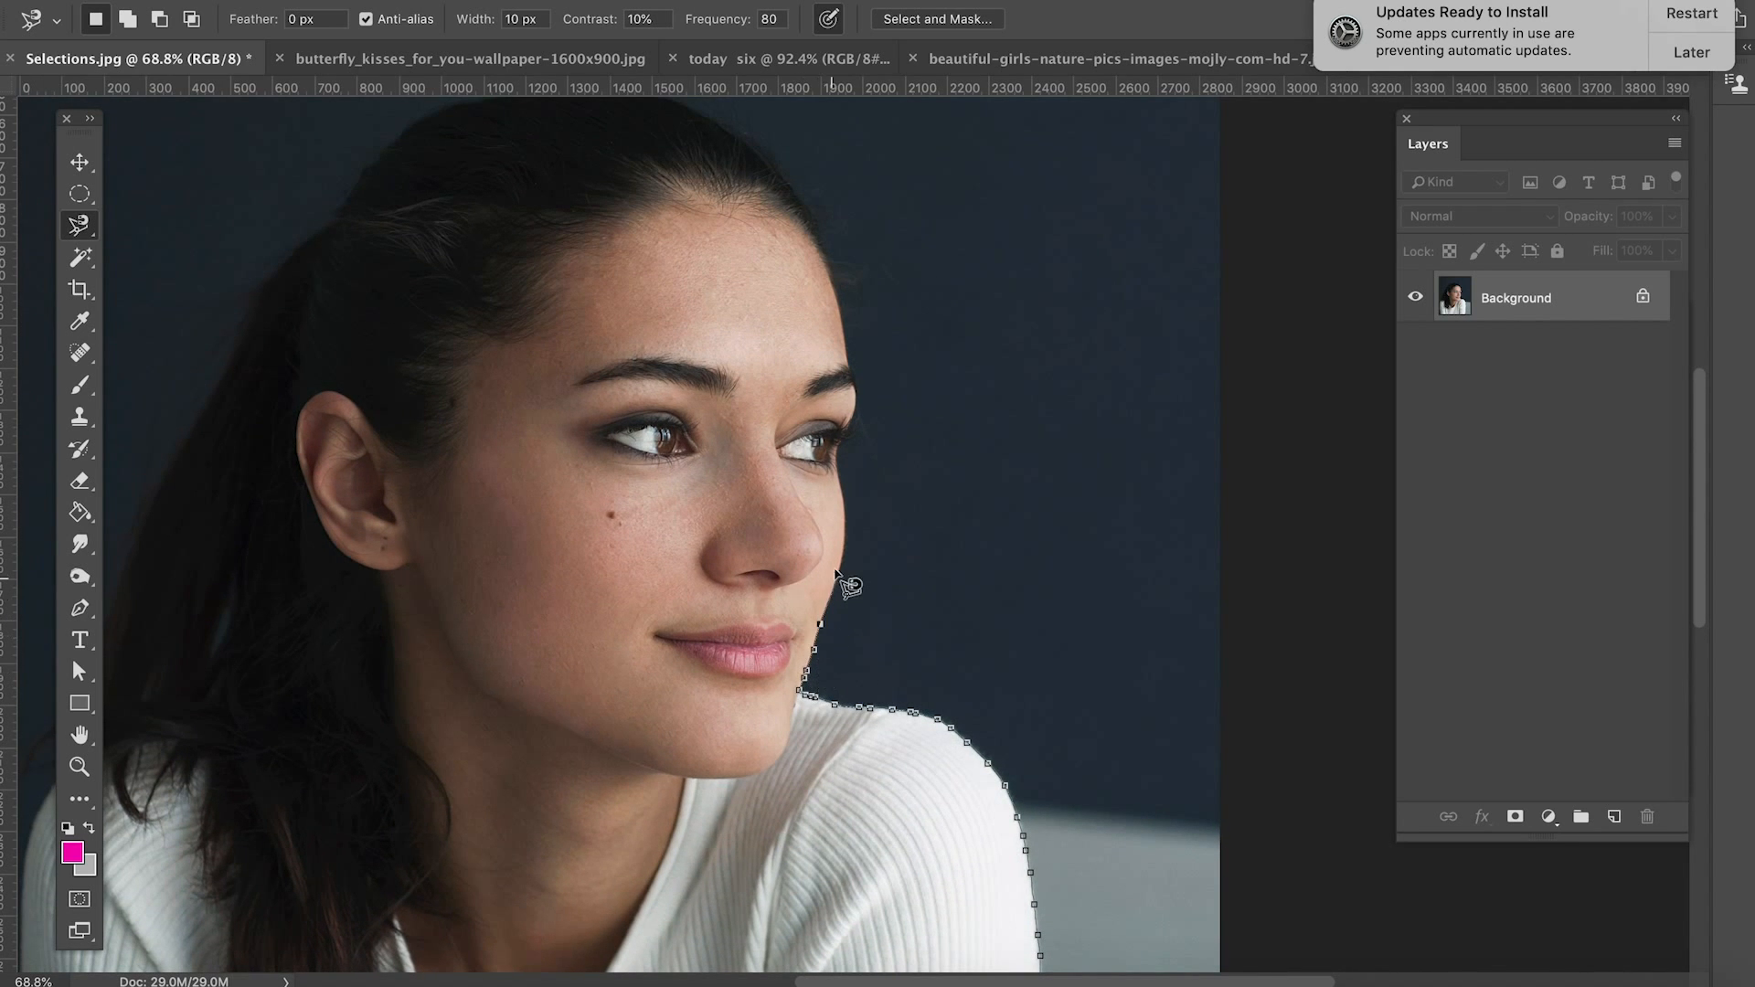
drag(839, 513, 858, 398)
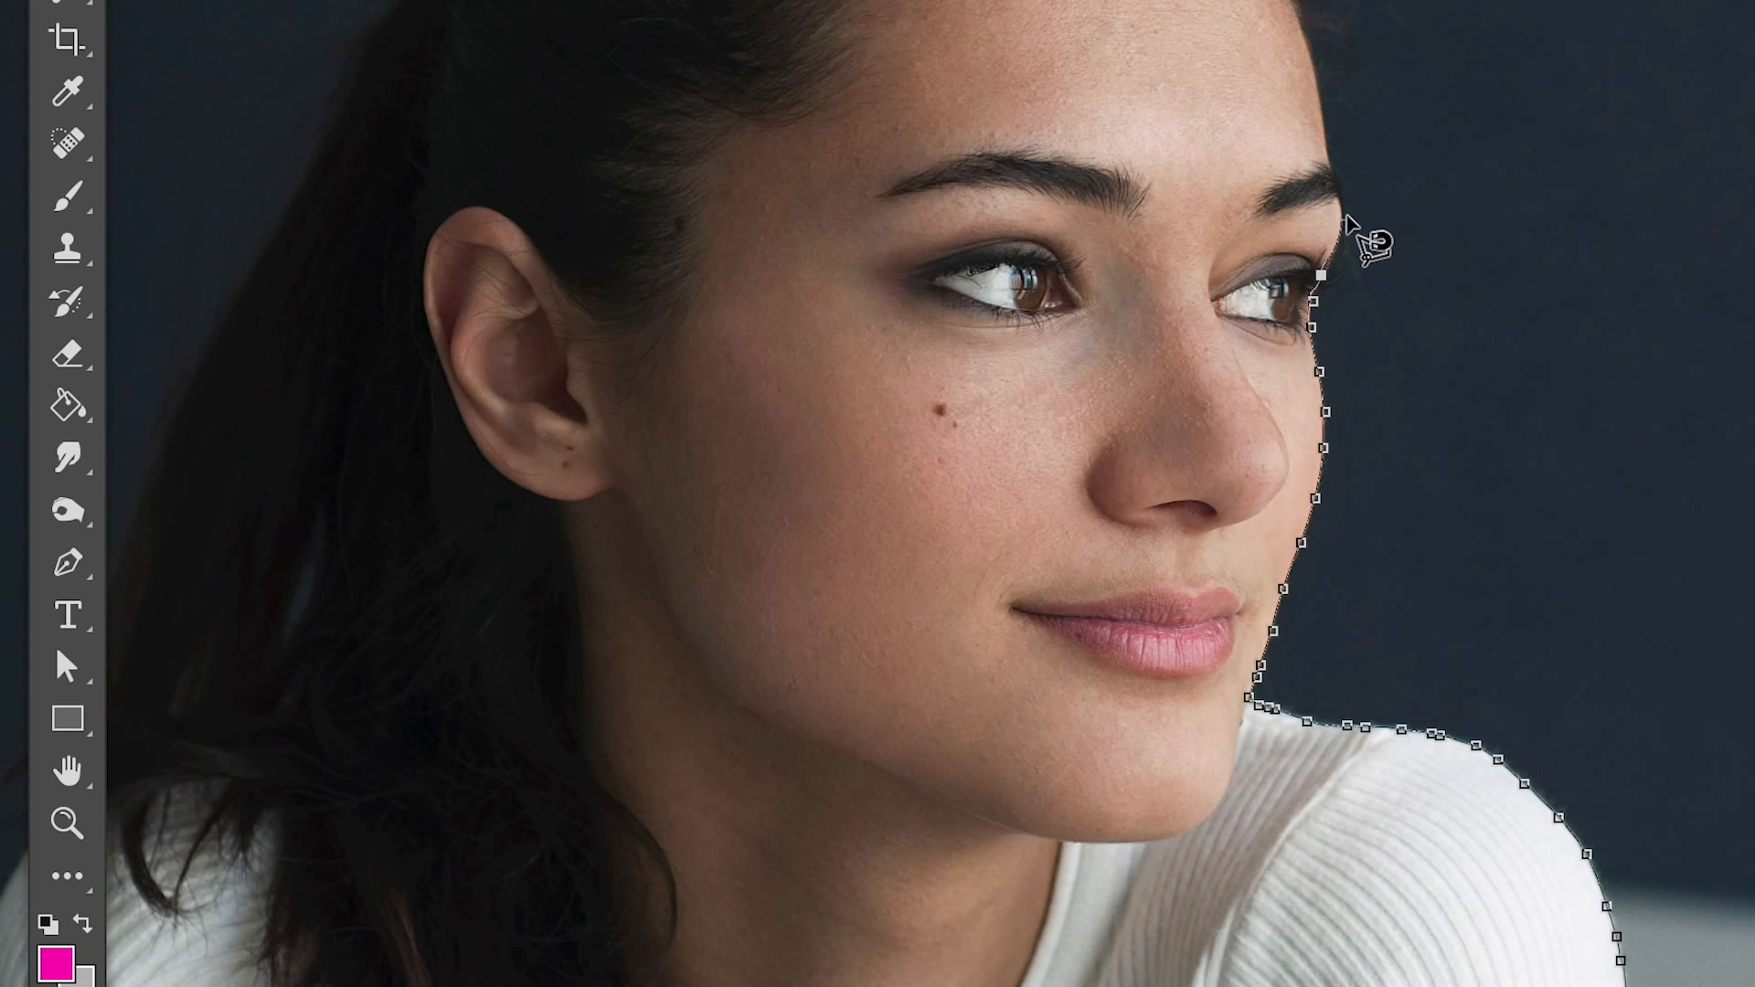
drag(1346, 219, 1308, 5)
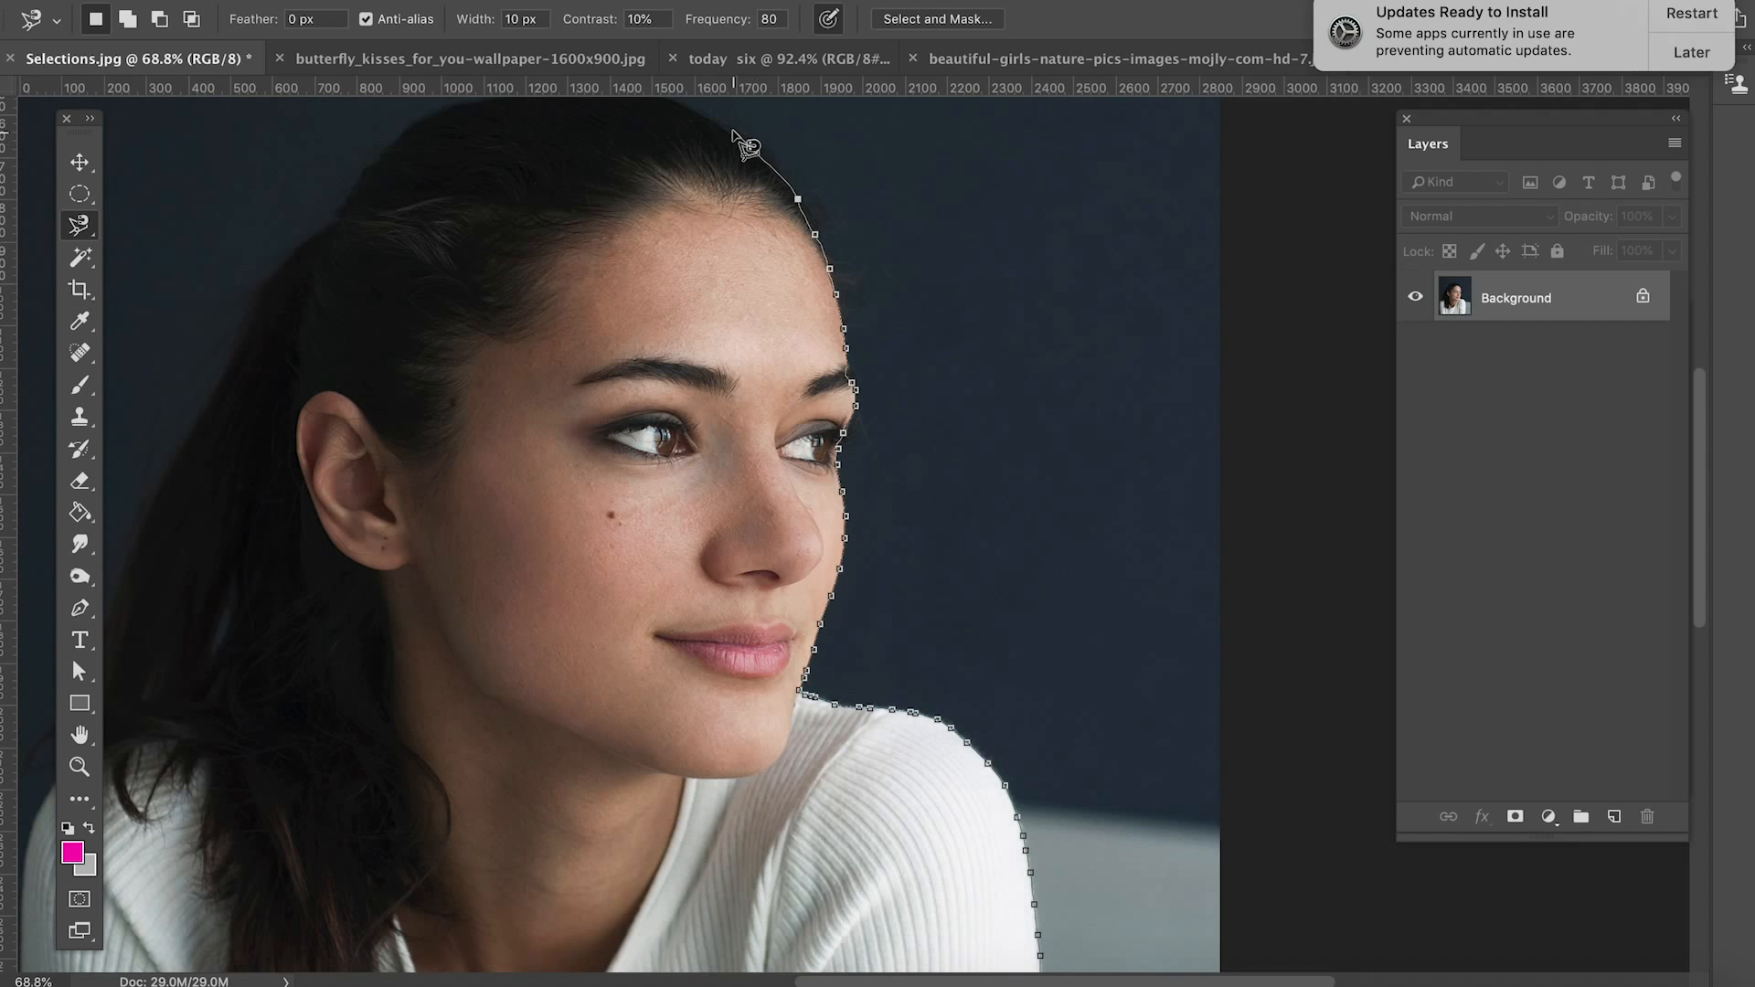
click(711, 121)
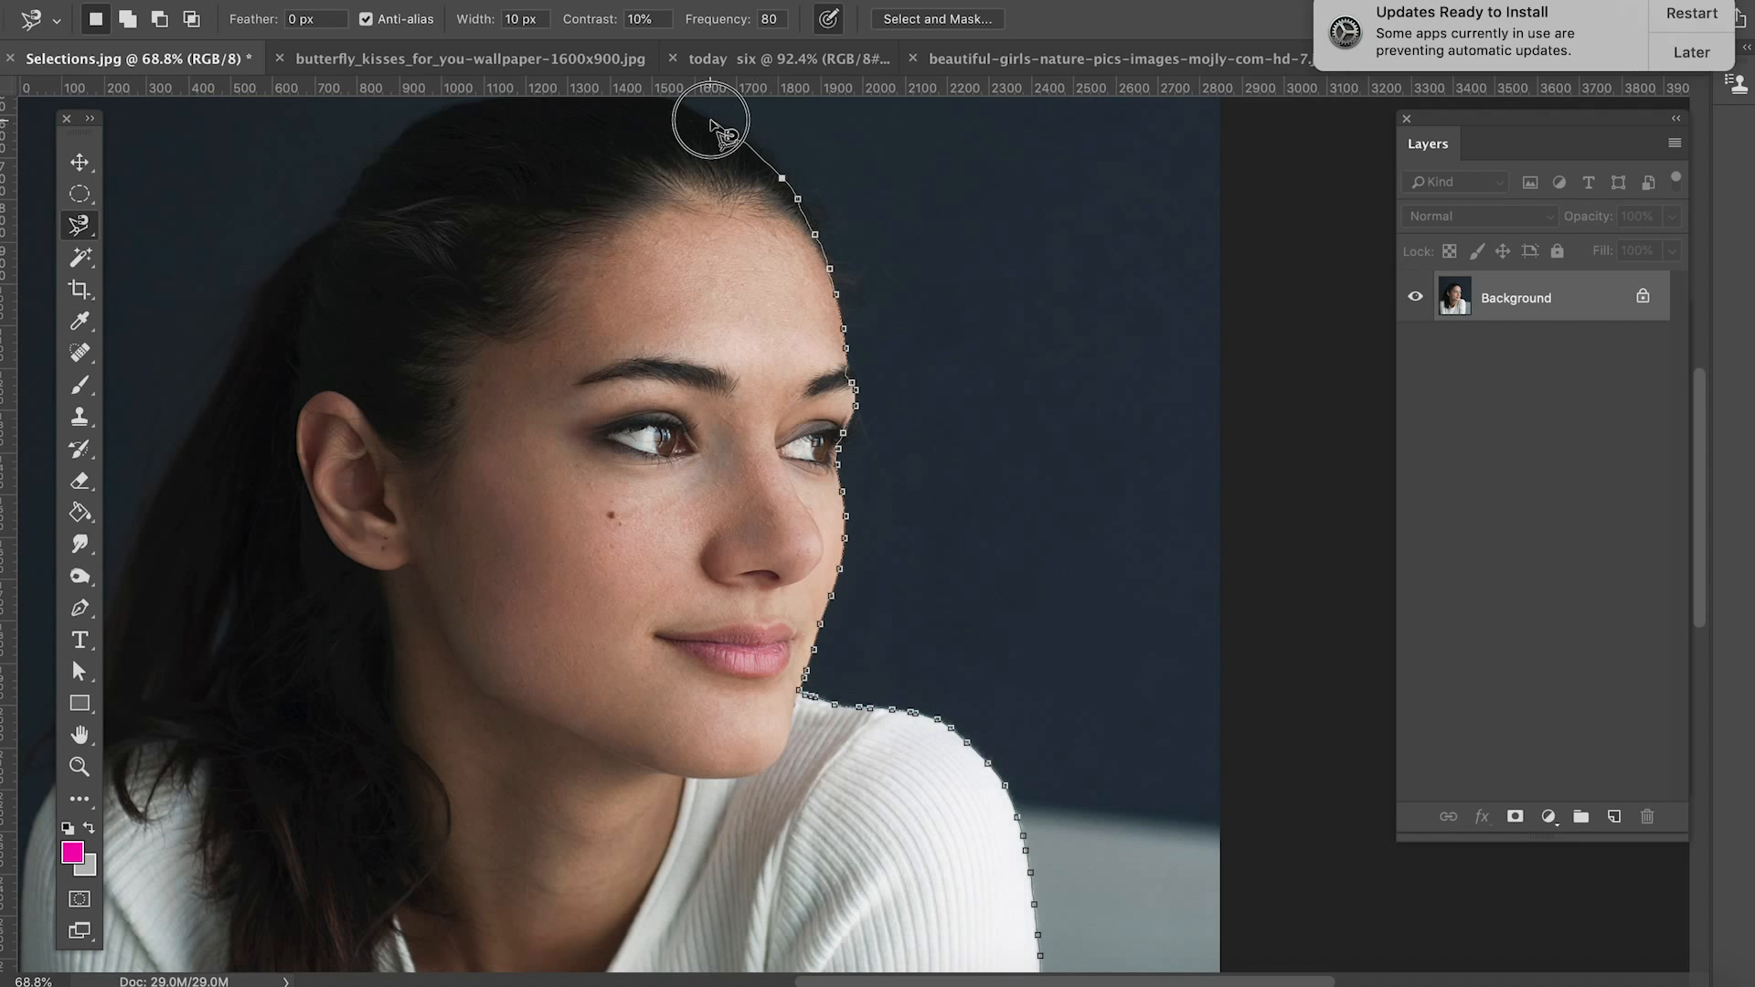
drag(685, 293, 1116, 638)
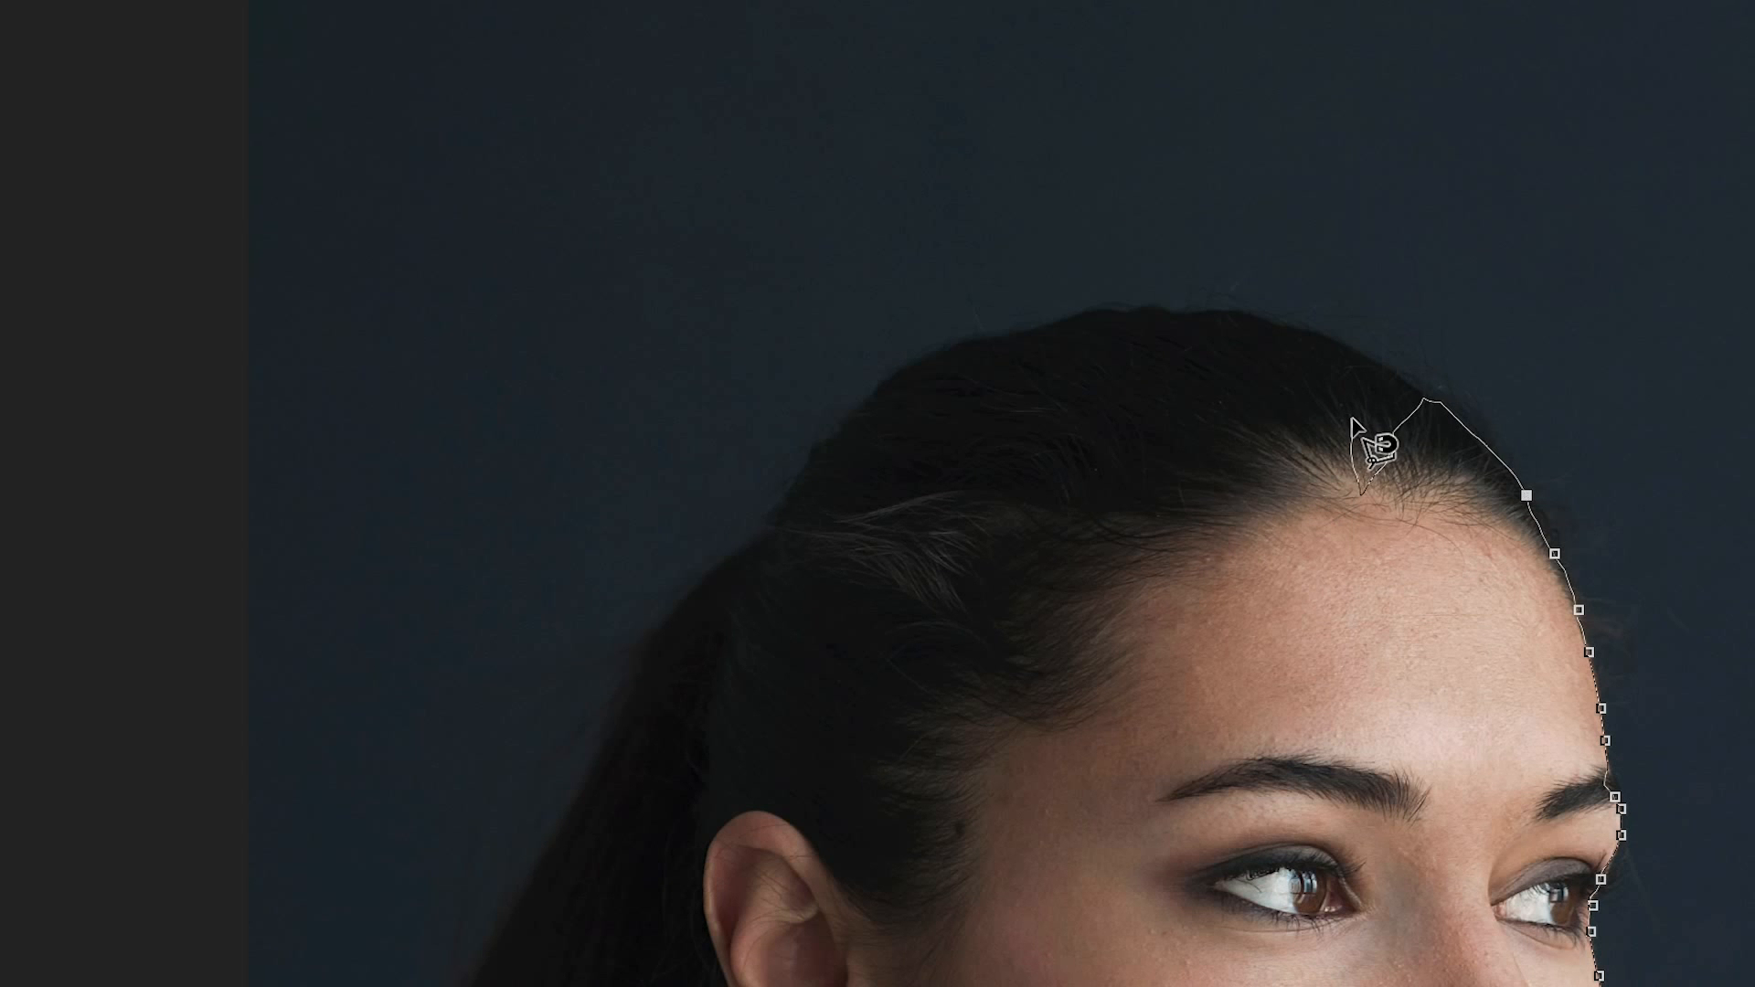
key(BackSpace)
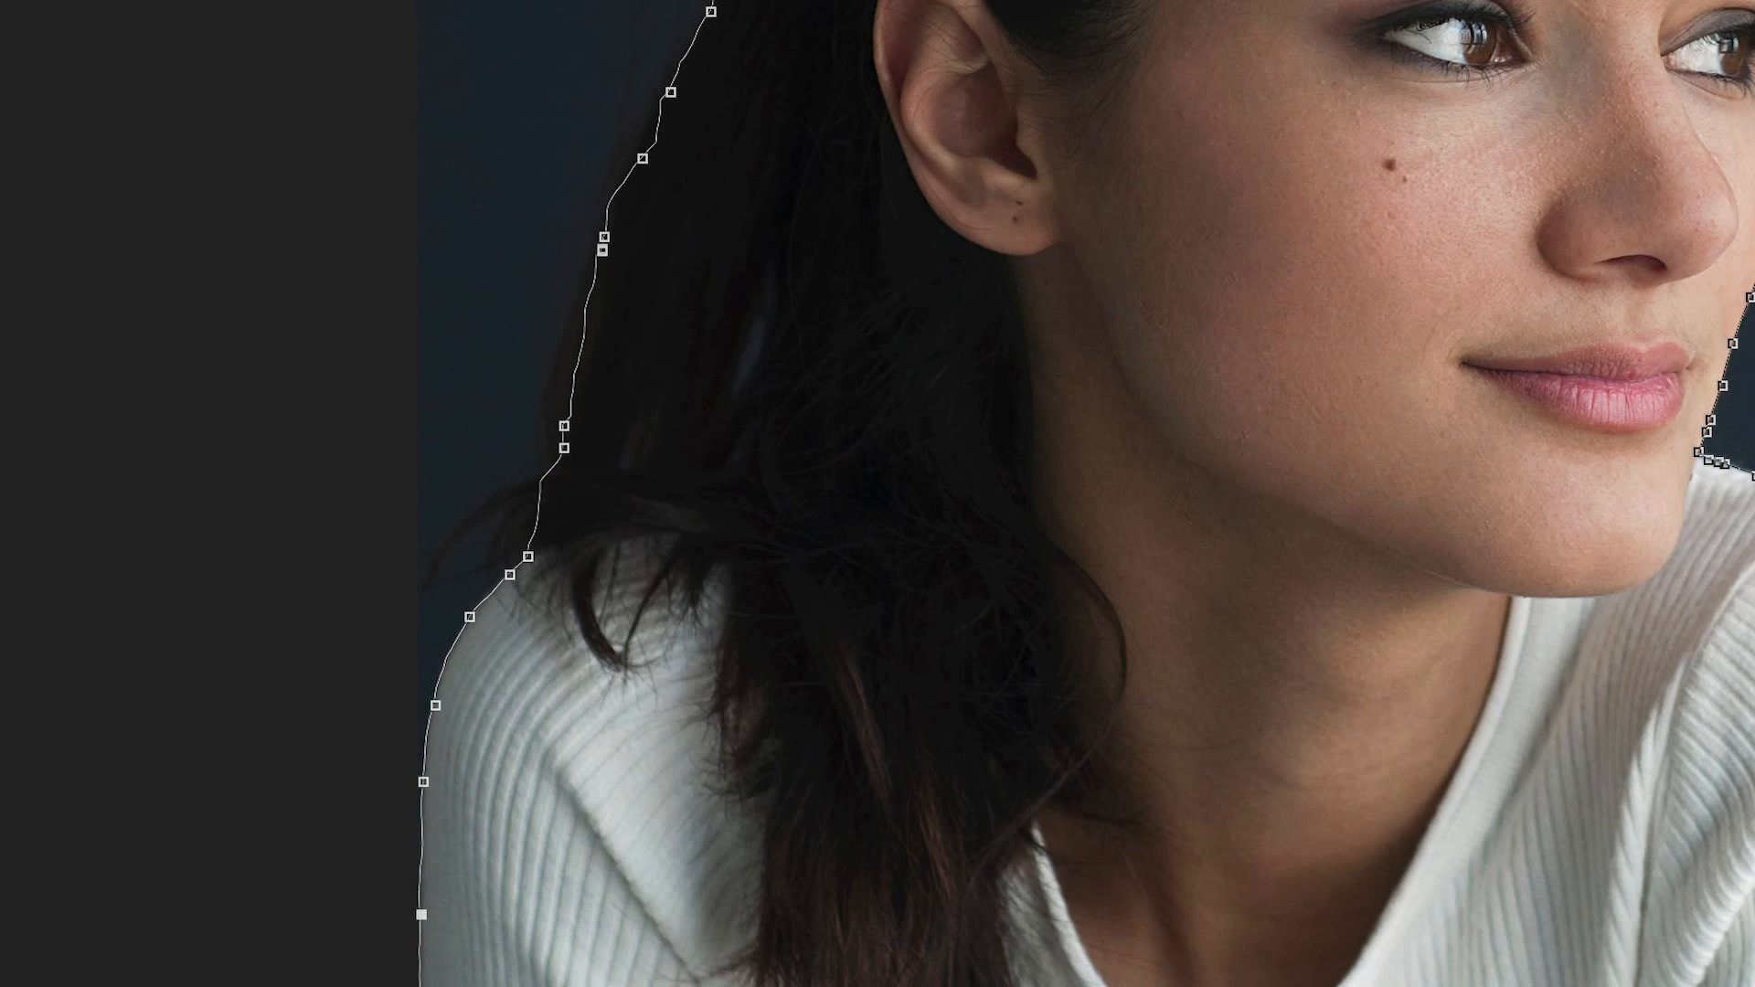
Step: Trace the left-hand sleeve magnetically to the image's bottom edge and close the selection around the woman
drag(420, 983, 468, 89)
drag(1508, 673, 527, 670)
click(1092, 644)
key(ctrl+0)
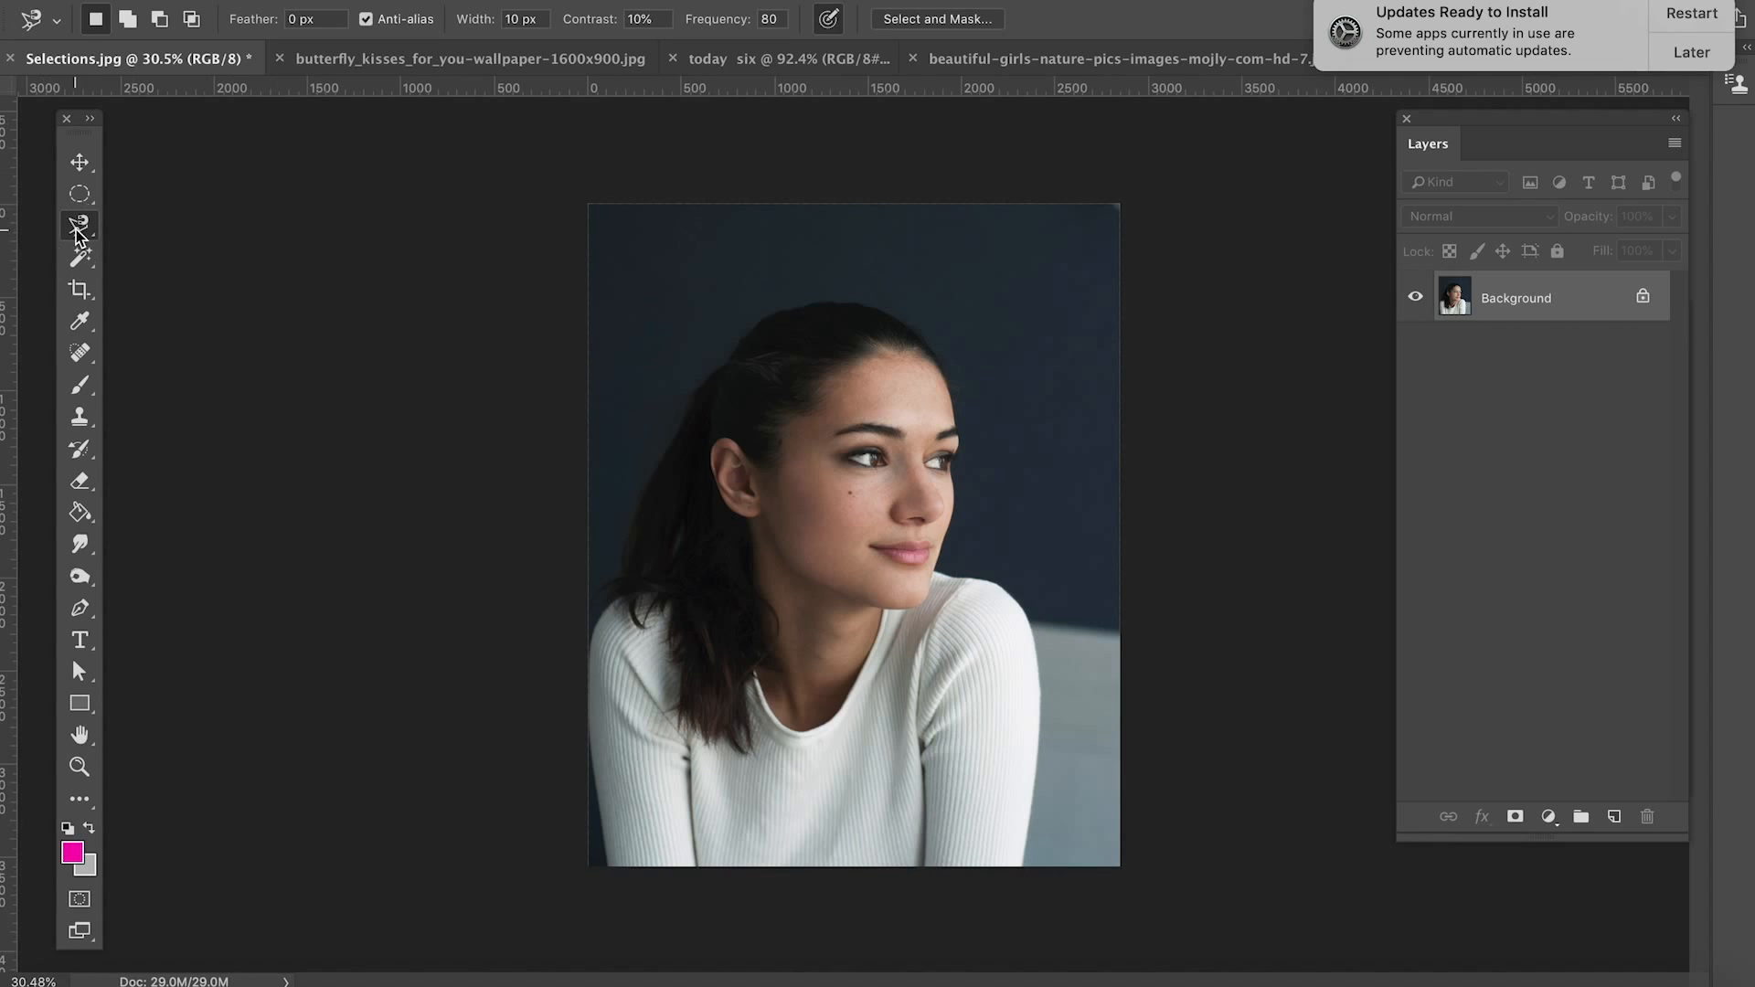
Step: Trace the right-hand shoulder edge up to the jaw with the Magnetic Lasso and close the selection there
scroll(956, 436, up, 5)
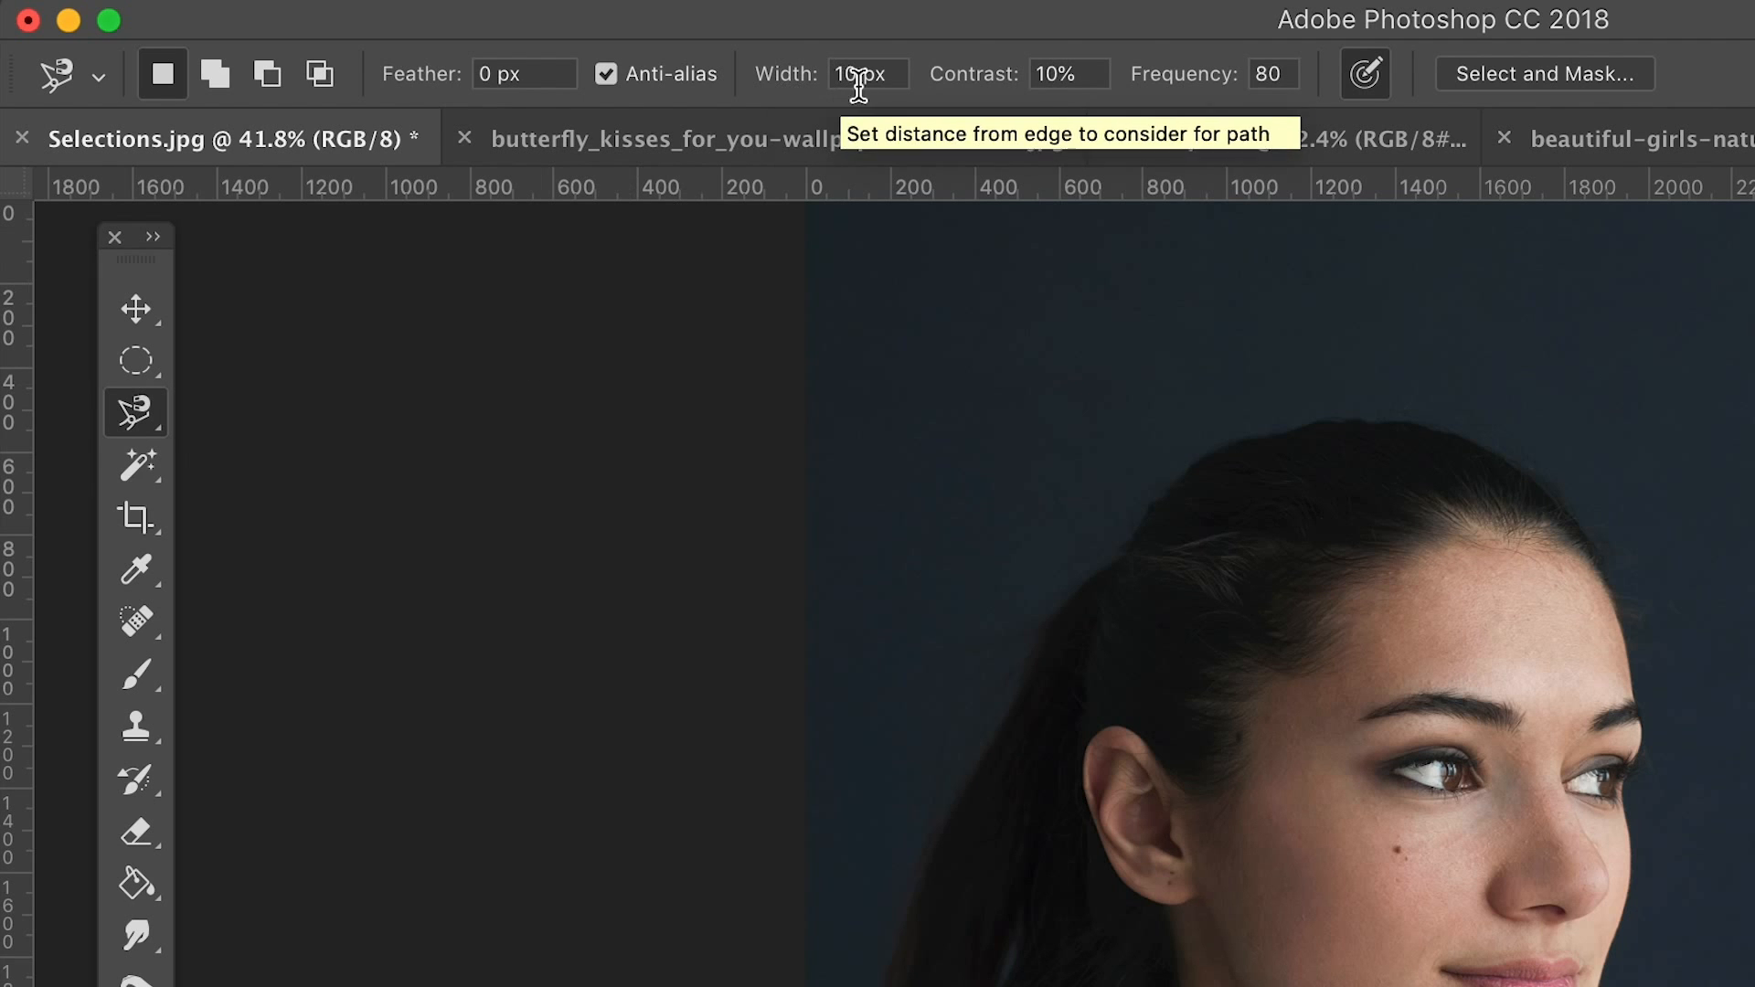
scroll(1387, 863, up, 1)
scroll(1386, 866, up, 3)
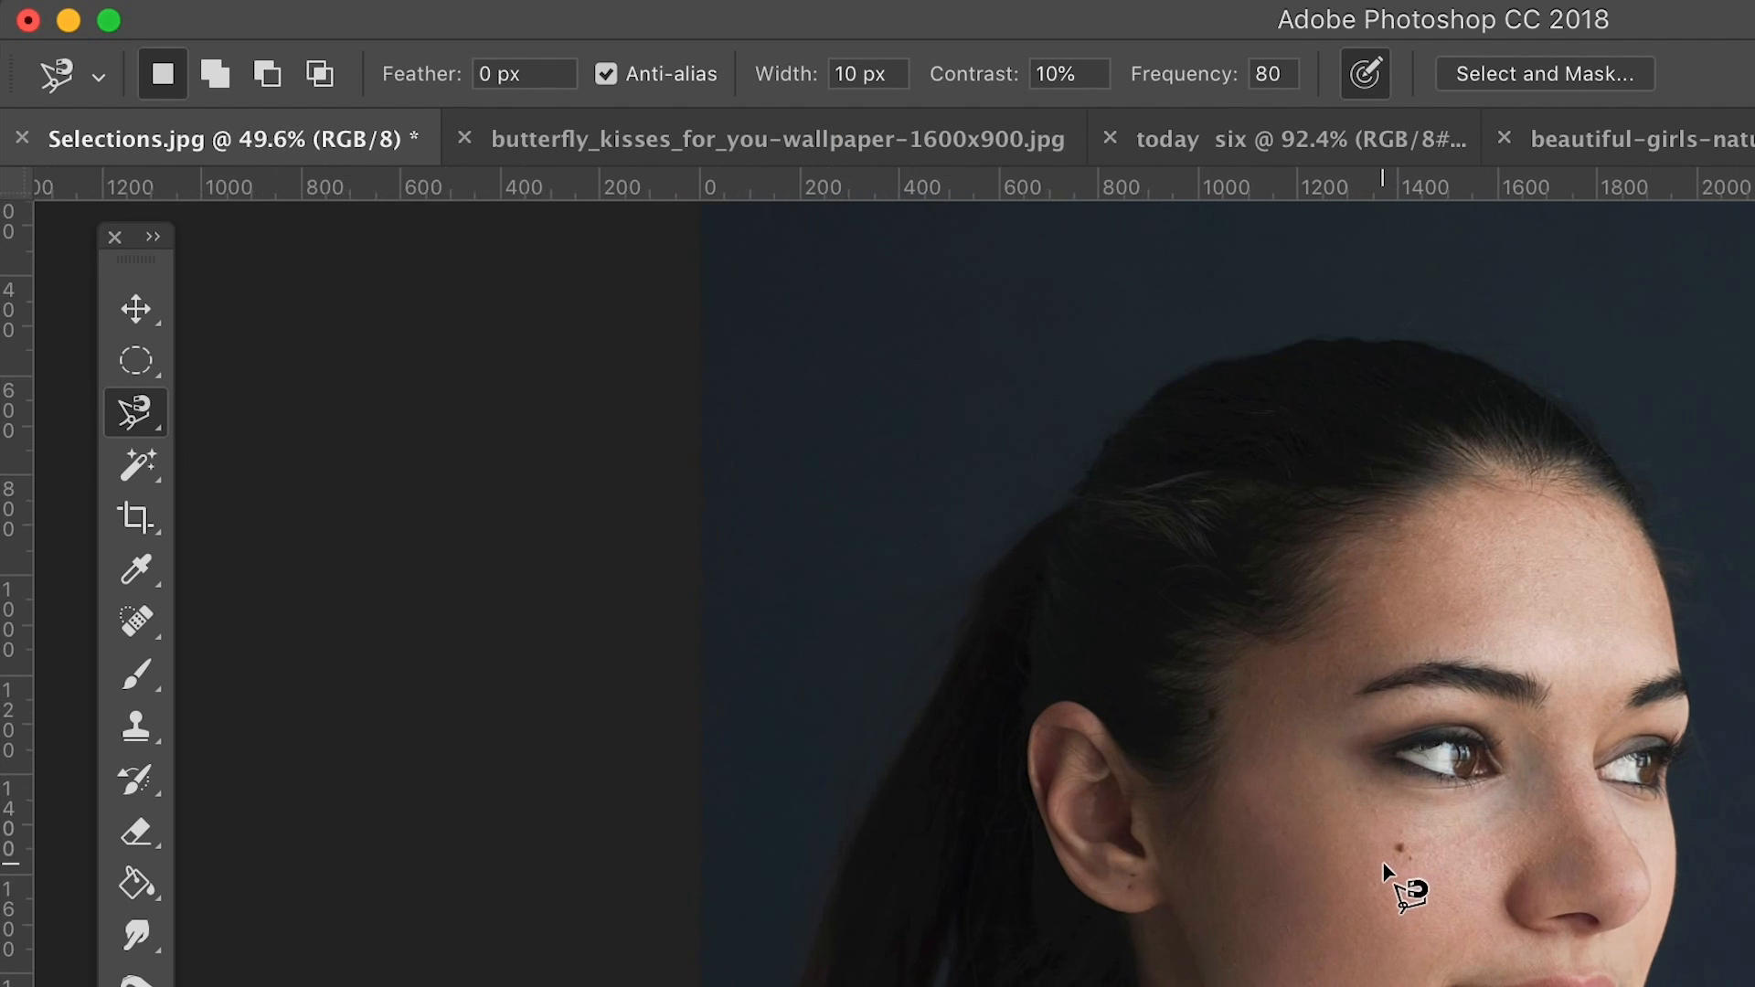
scroll(1343, 952, down, 3)
scroll(1344, 951, up, 3)
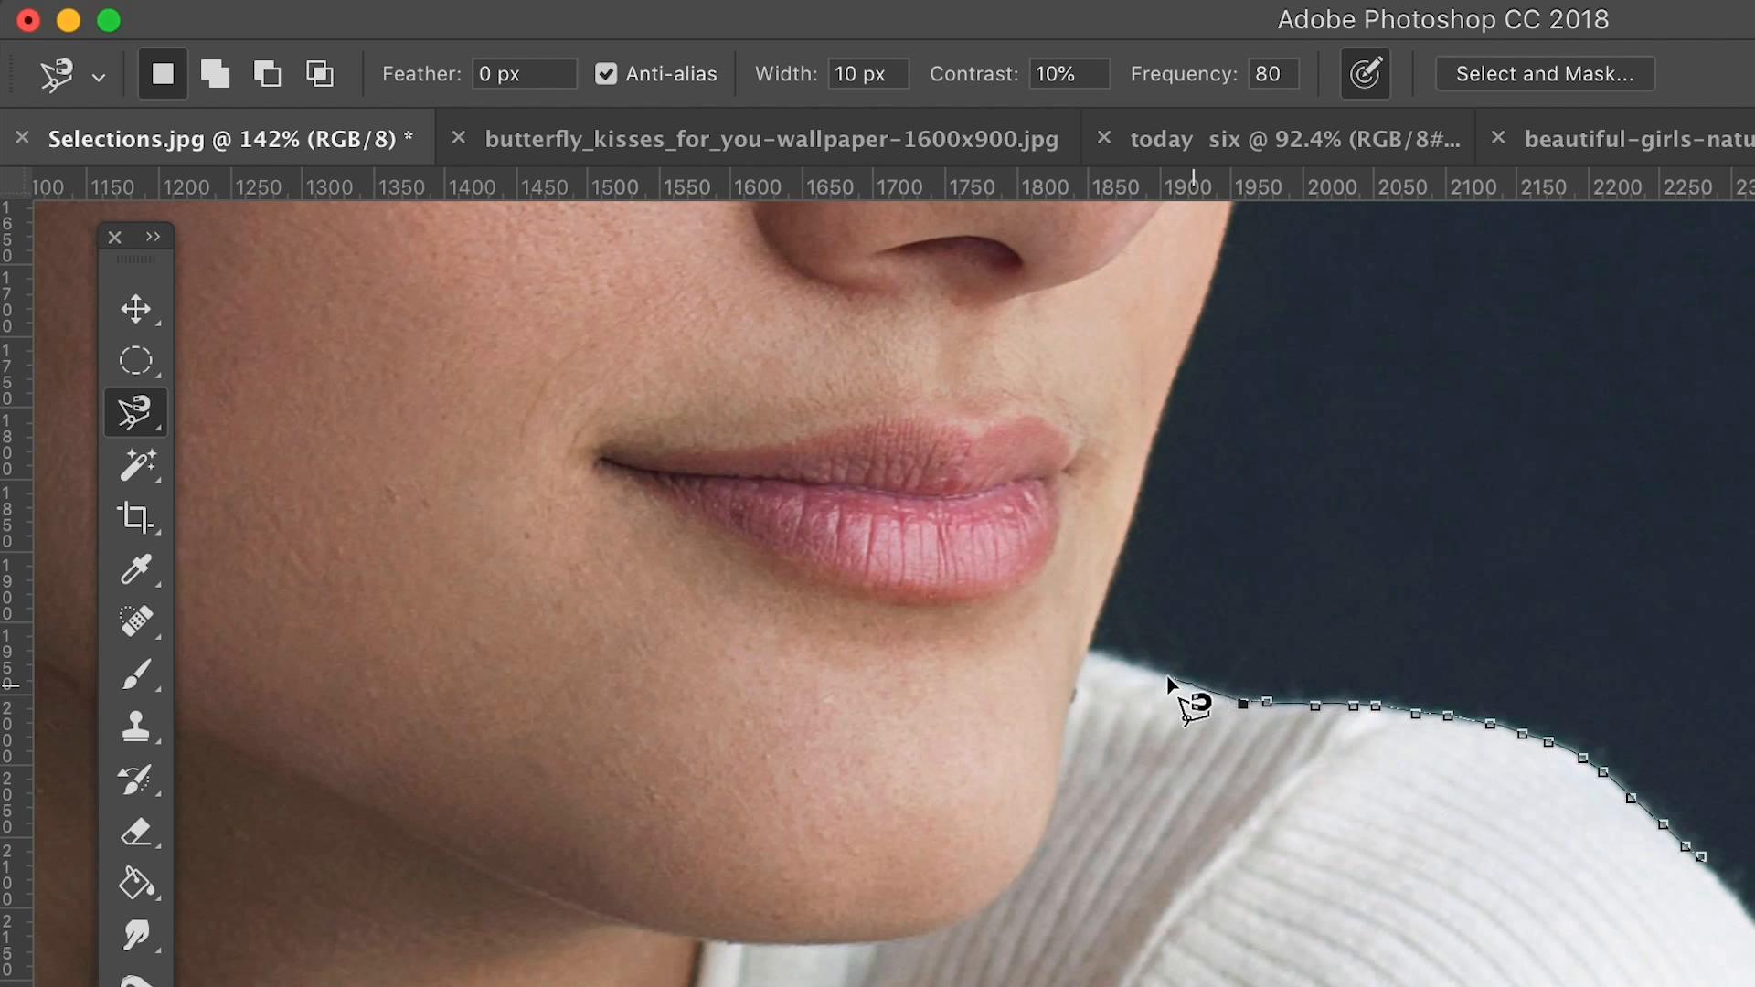
double_click(1110, 575)
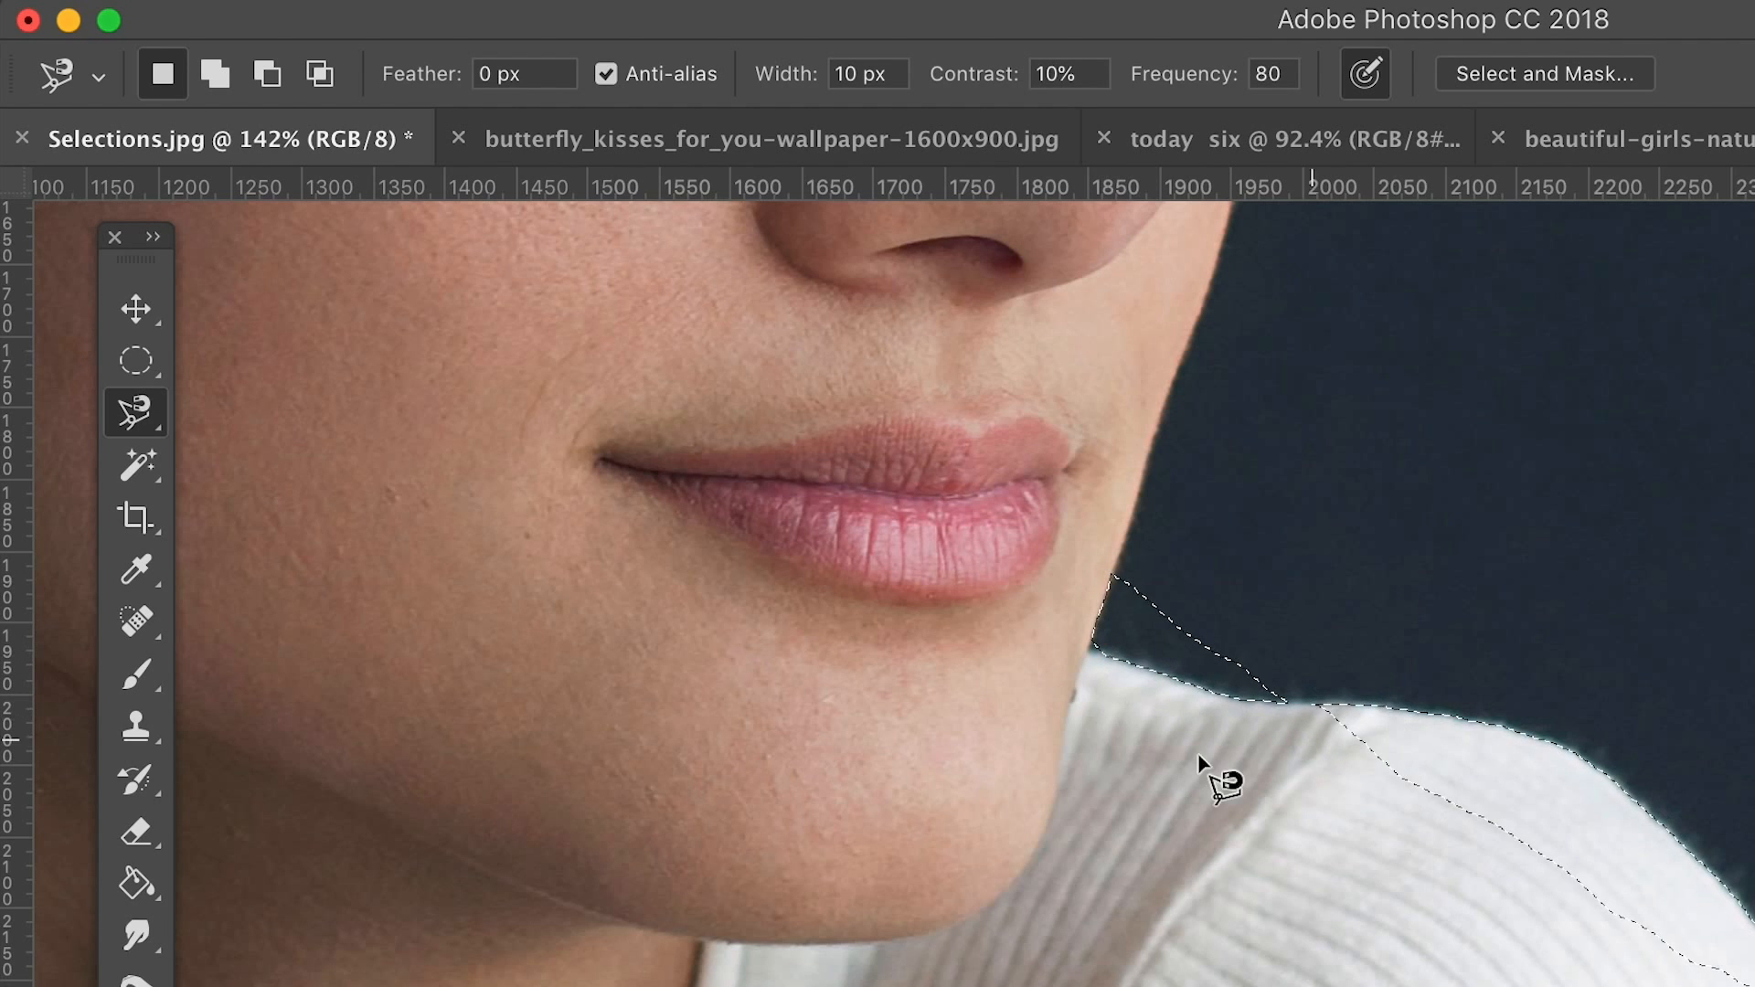
Step: Set the Magnetic Lasso's edge detection width to 10 px
click(764, 85)
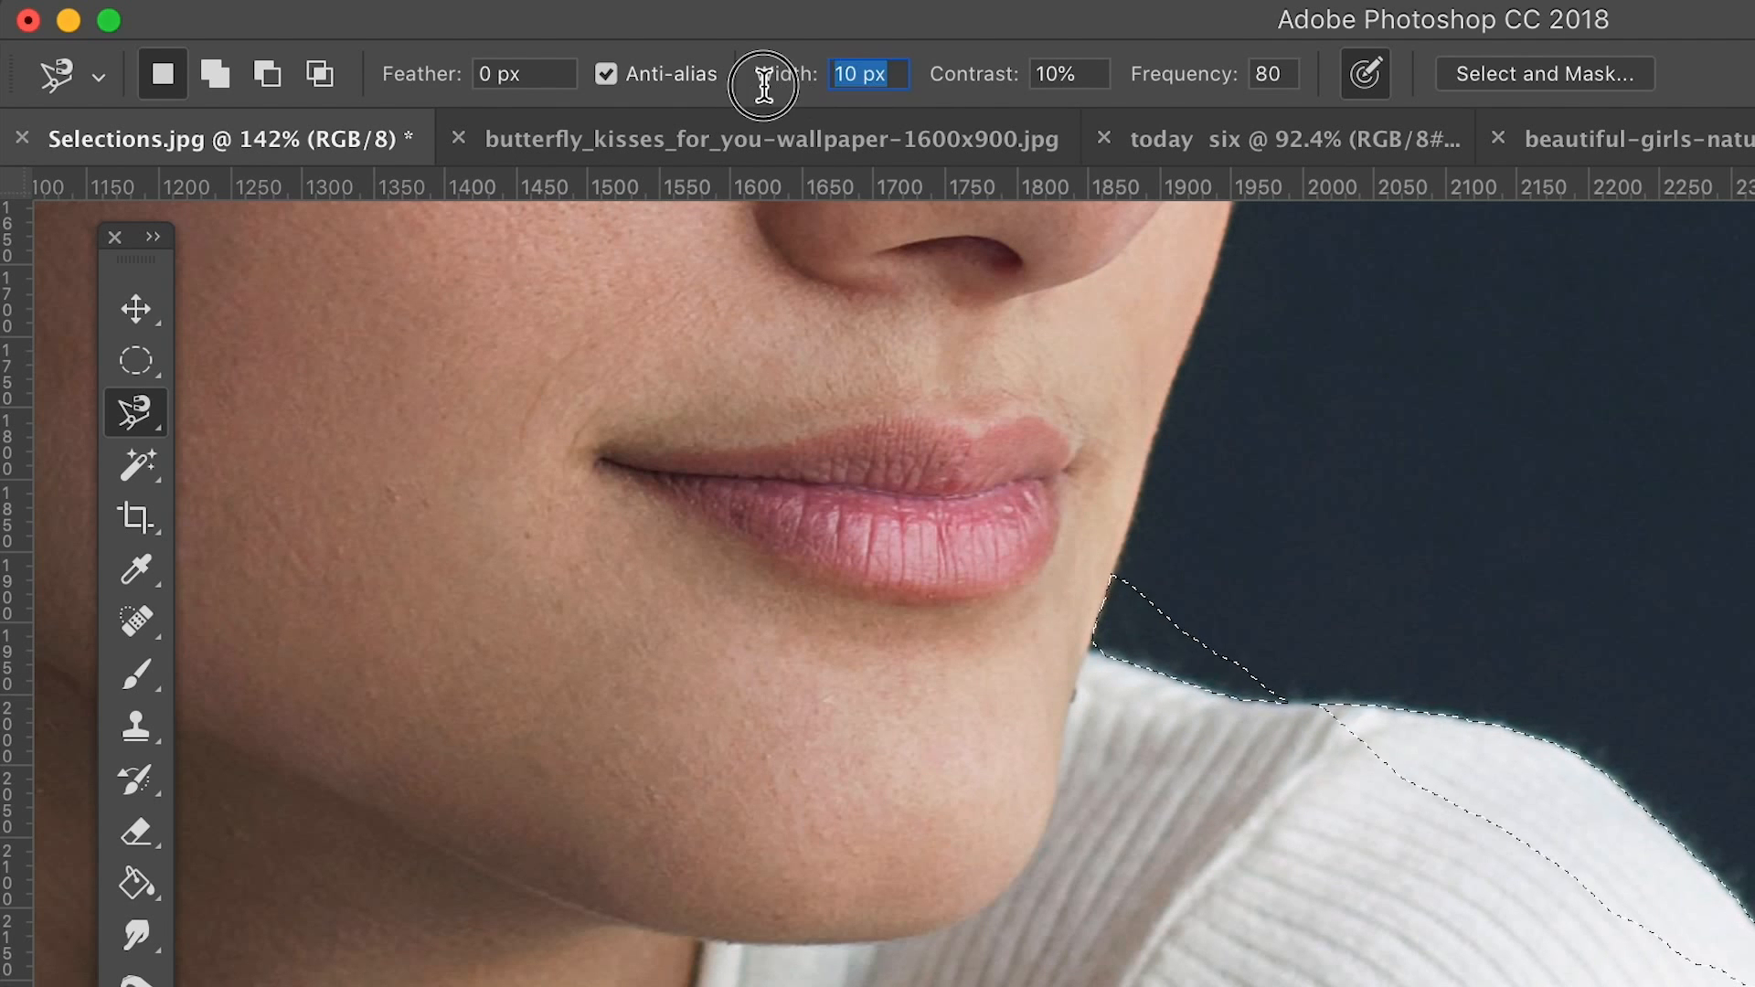
text(1)
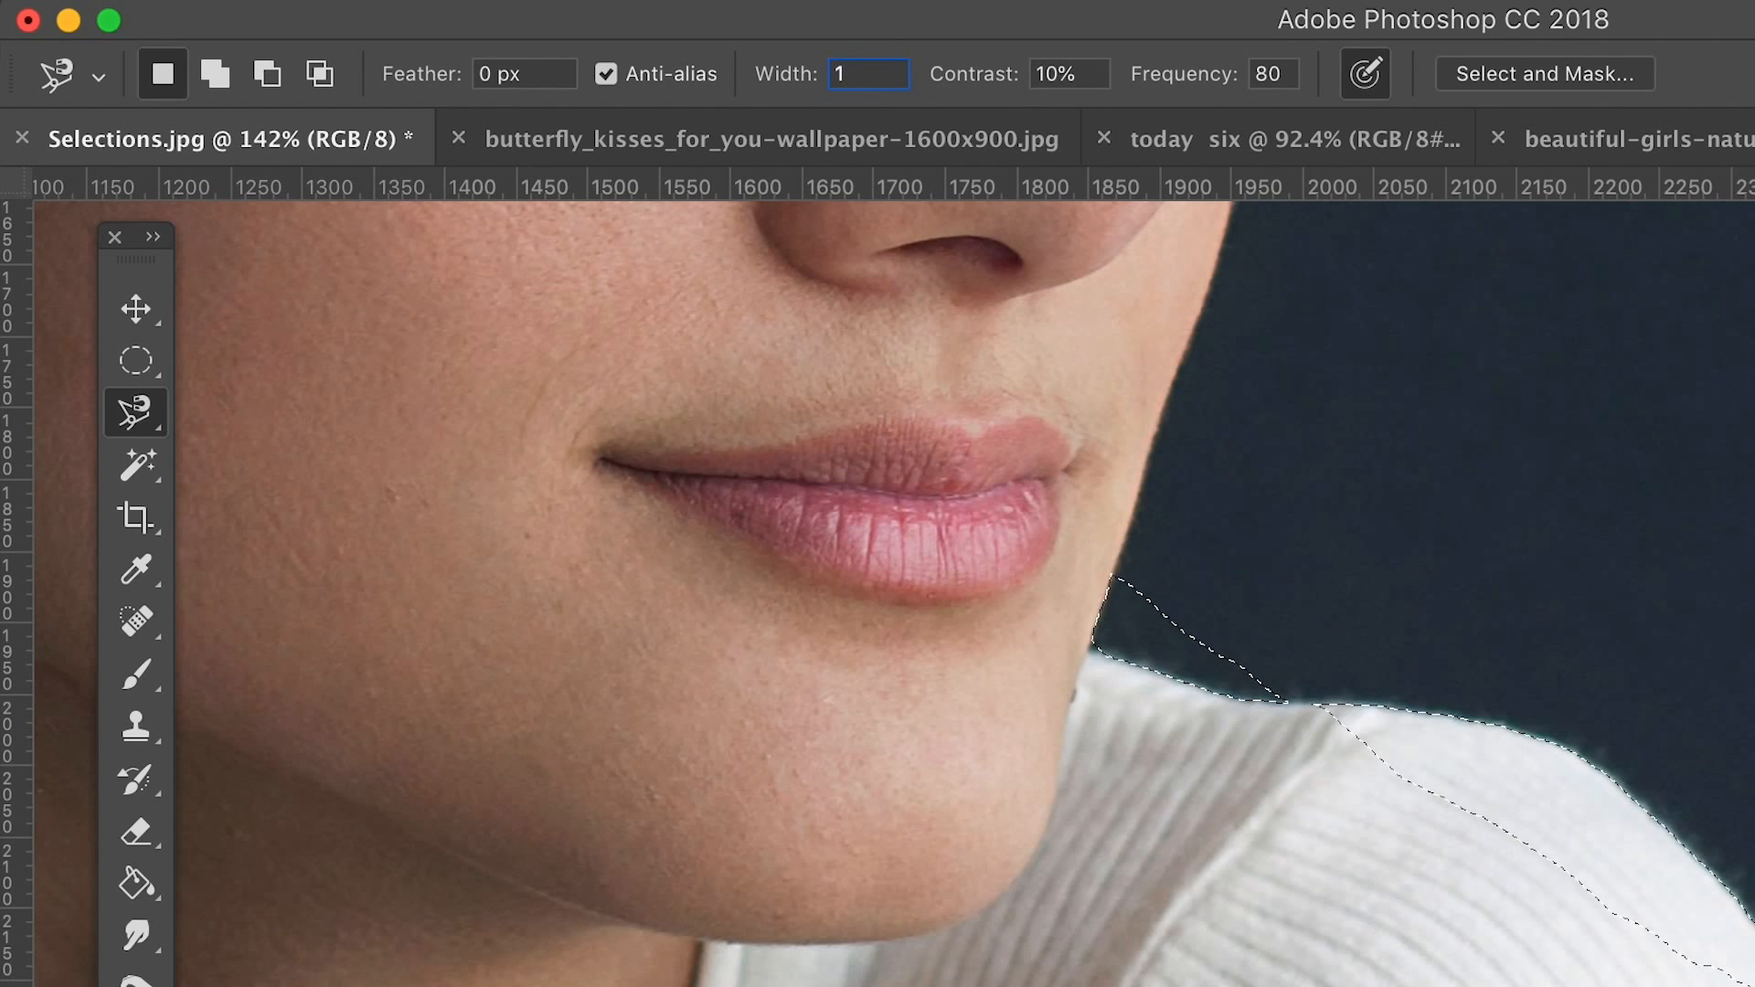
text(0)
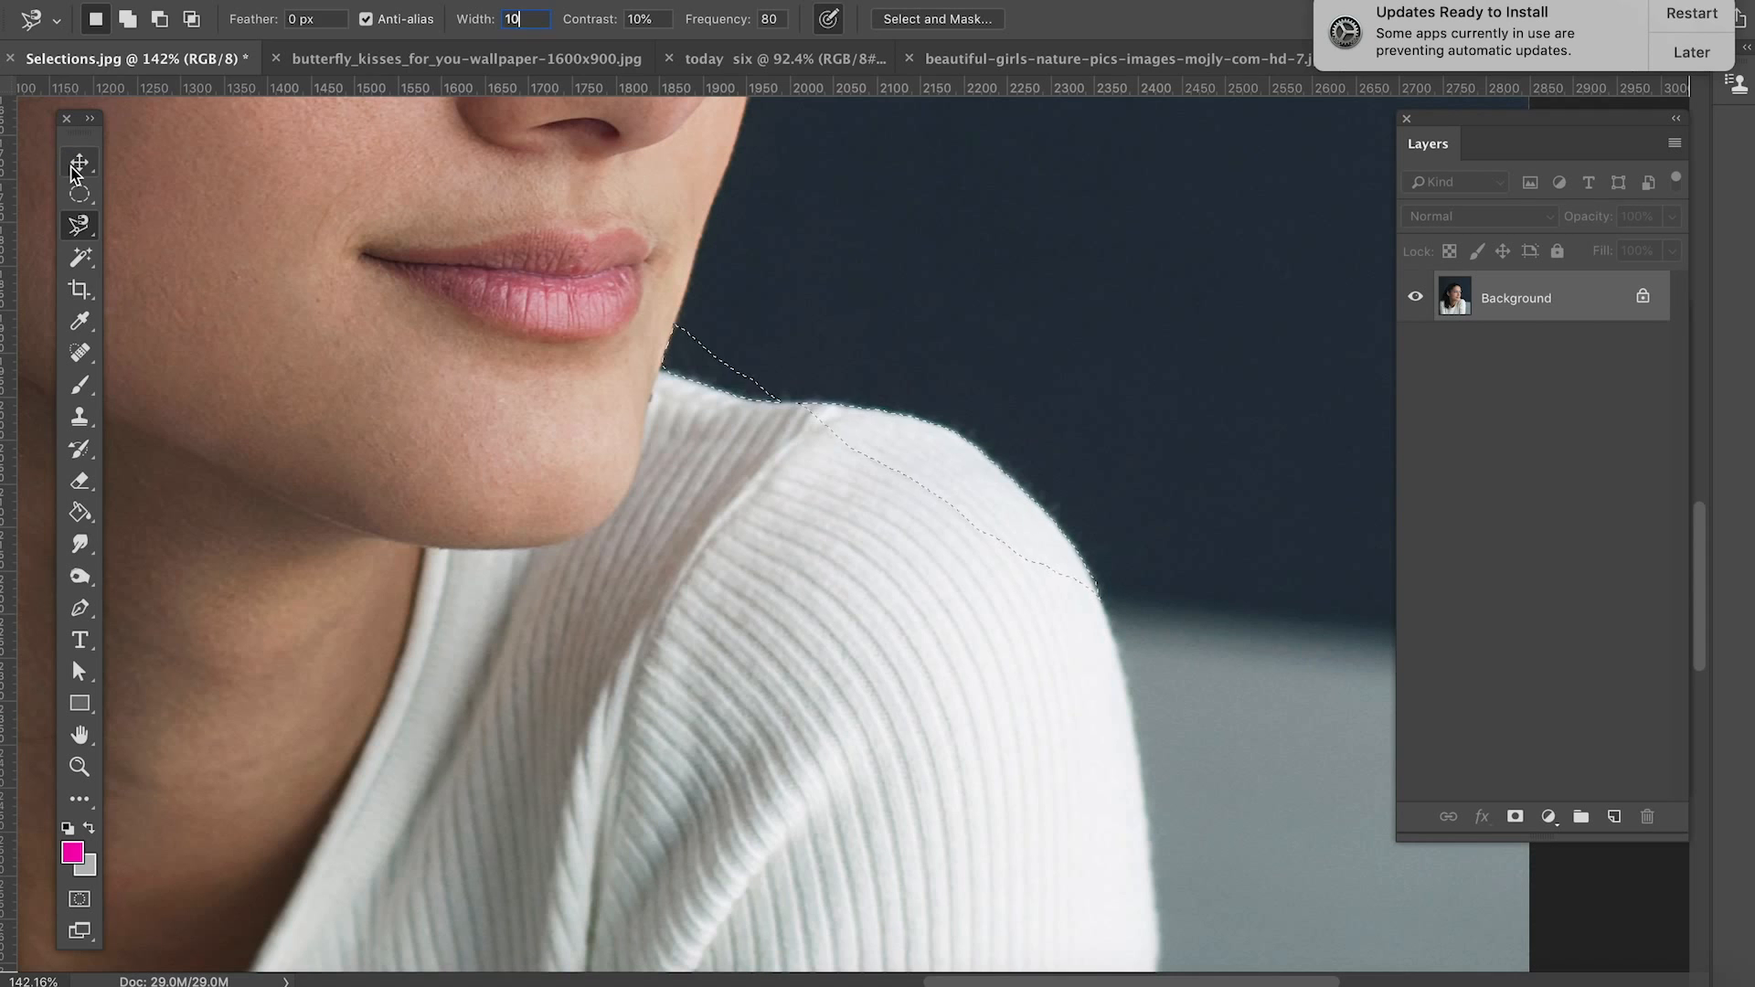
Step: Switch to the Move tool and clear the shoulder selection
click(75, 172)
key(super+d)
scroll(738, 502, right, 1)
scroll(735, 504, left, 3)
scroll(735, 505, down, 10)
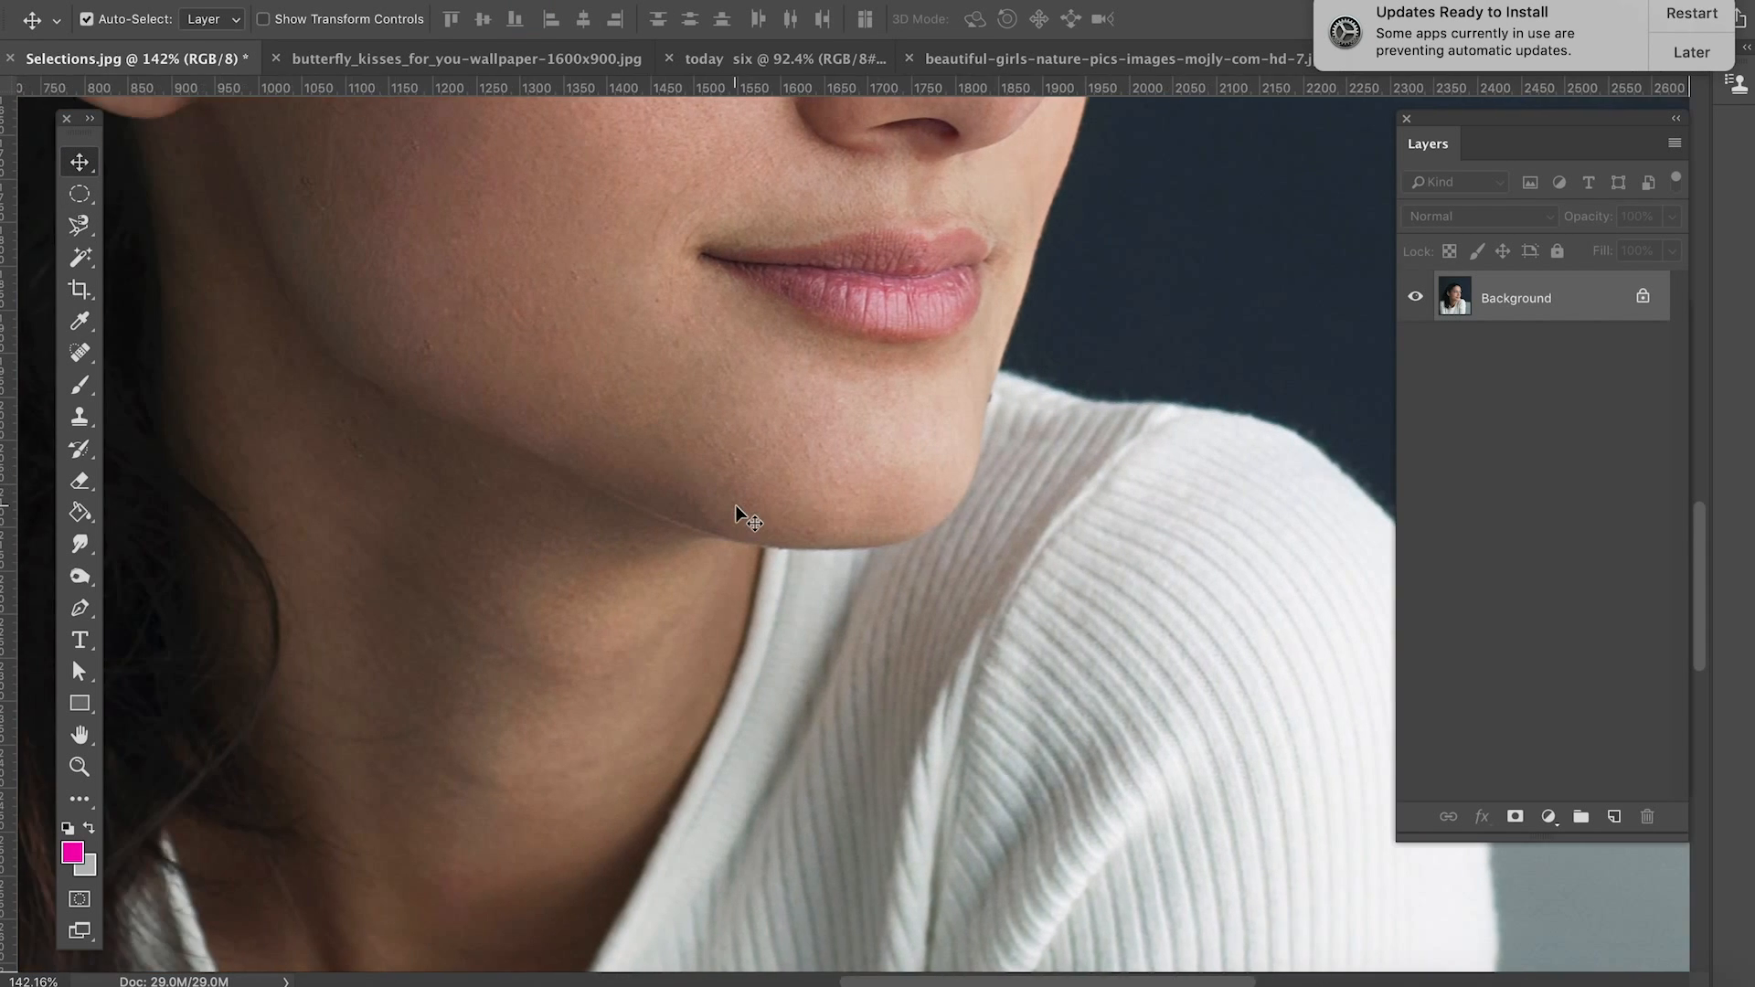
scroll(743, 512, up, 5)
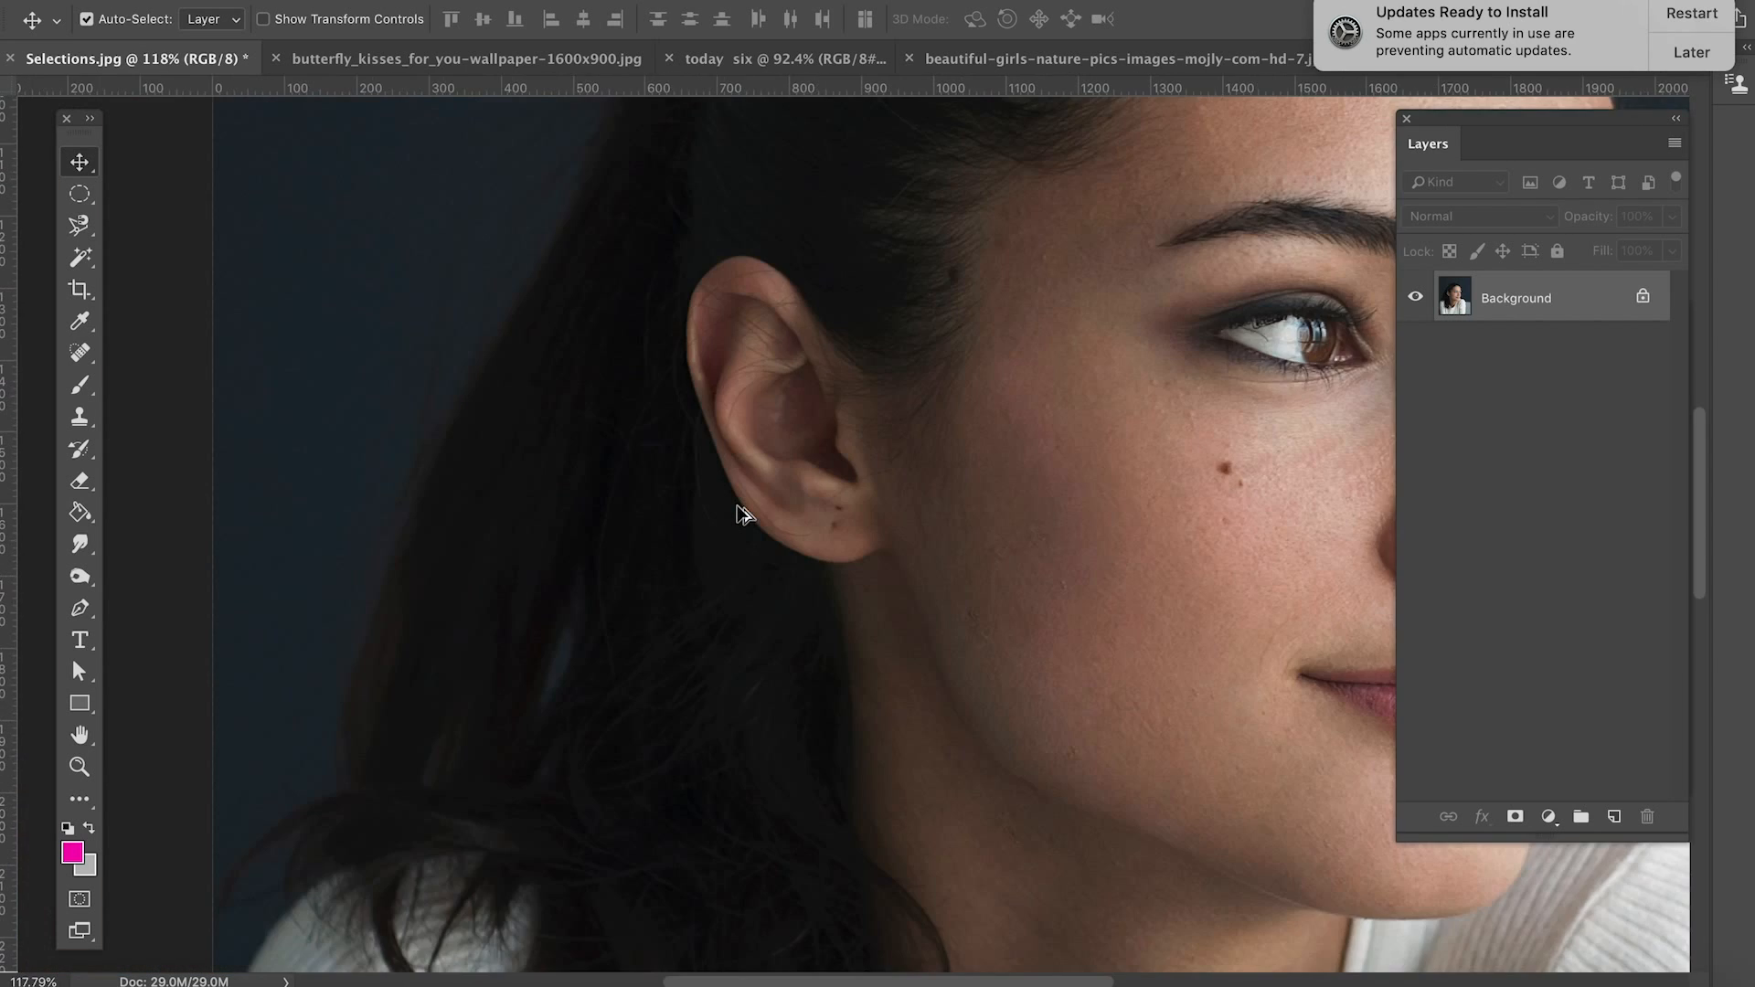
scroll(742, 511, down, 5)
scroll(742, 512, up, 2)
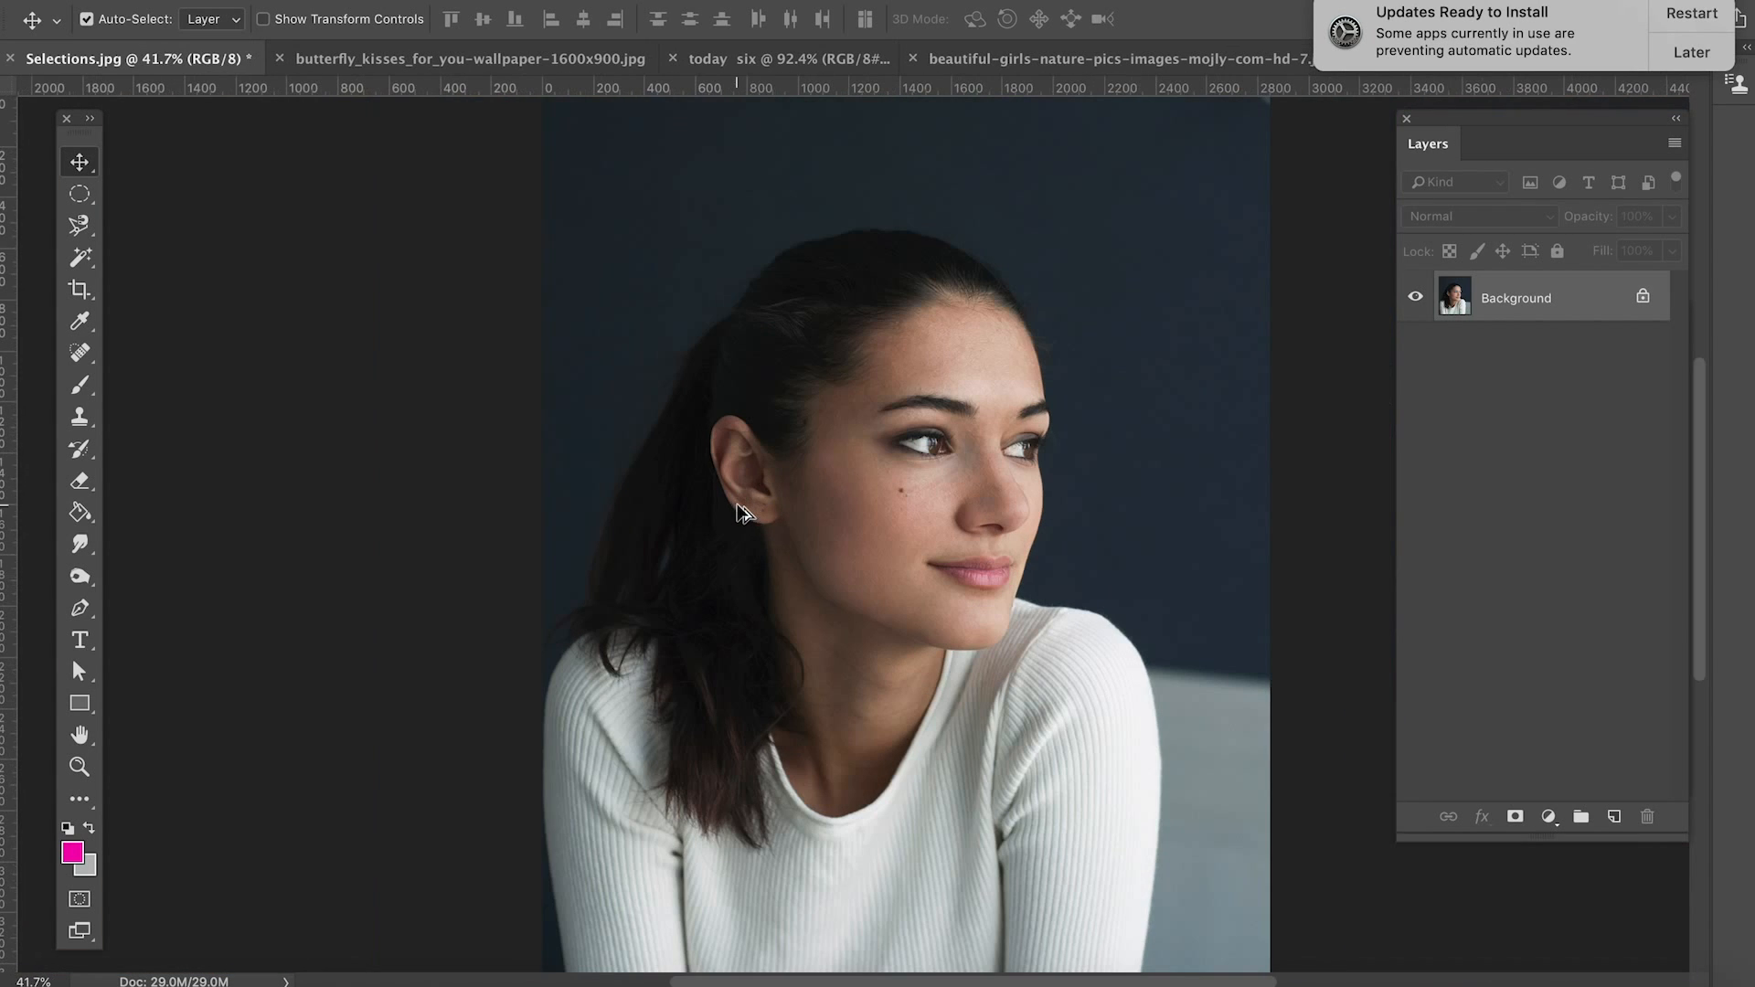
Step: Switch to the Quick Selection tool and set its brush size to 90 px
click(87, 225)
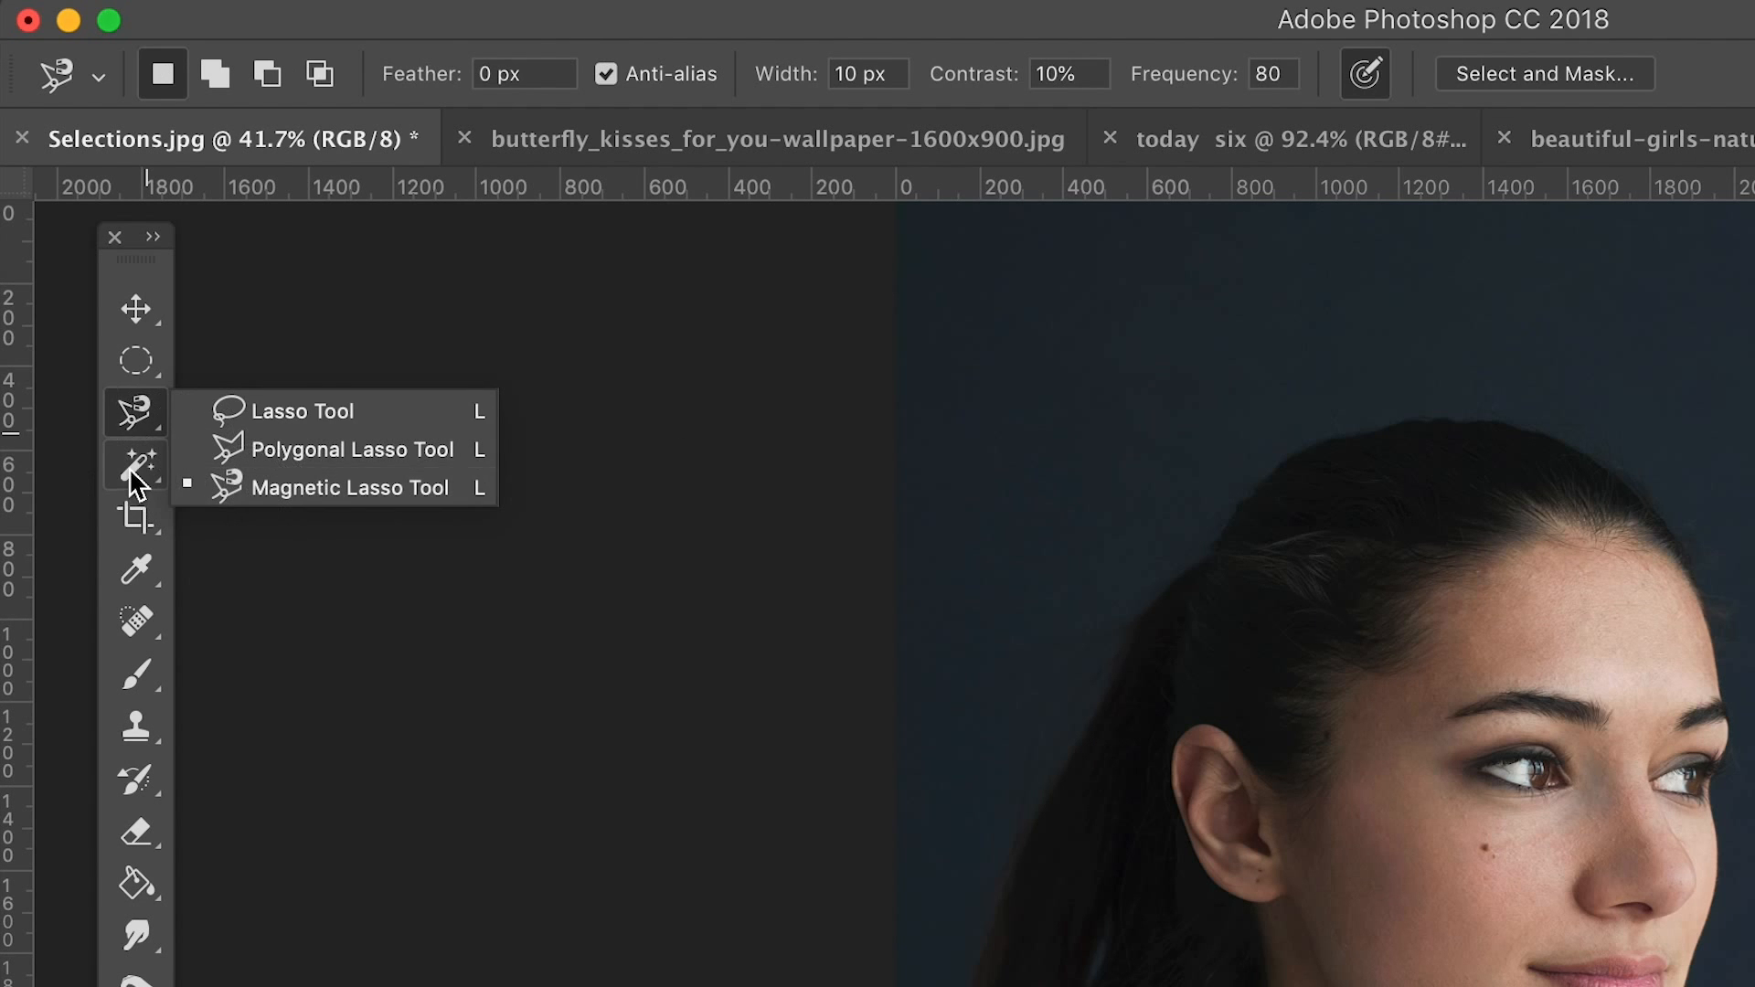
drag(129, 468, 313, 463)
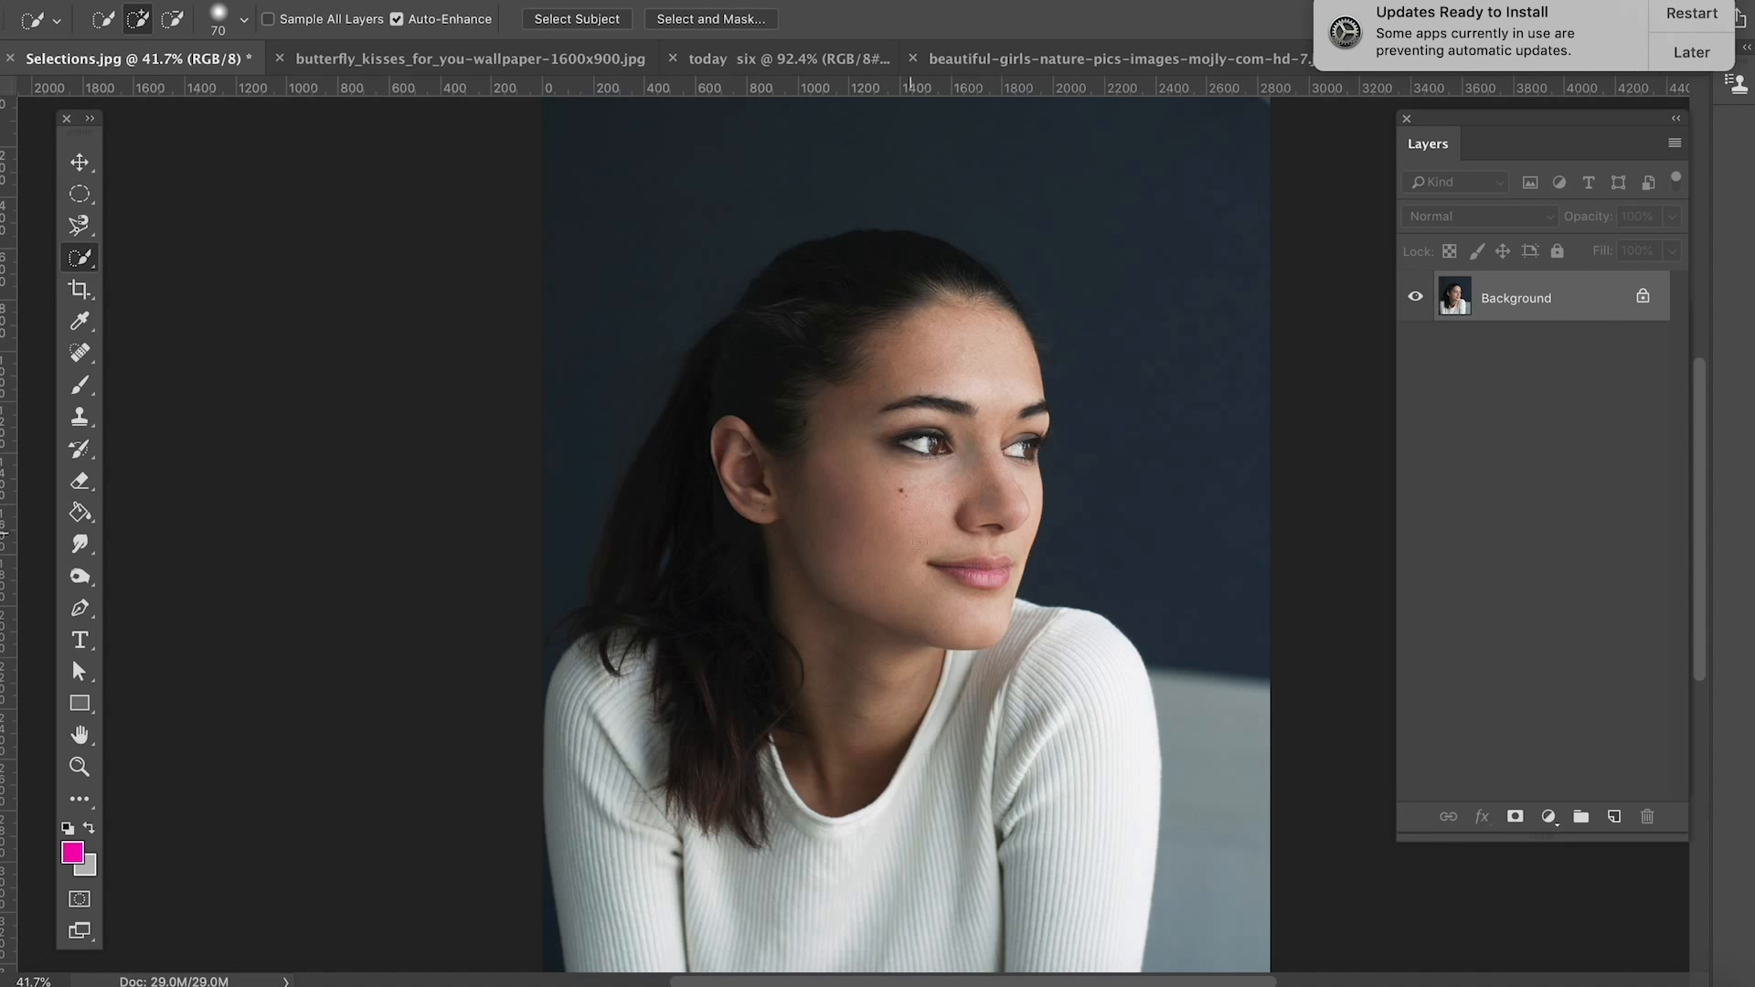
scroll(945, 446, up, 3)
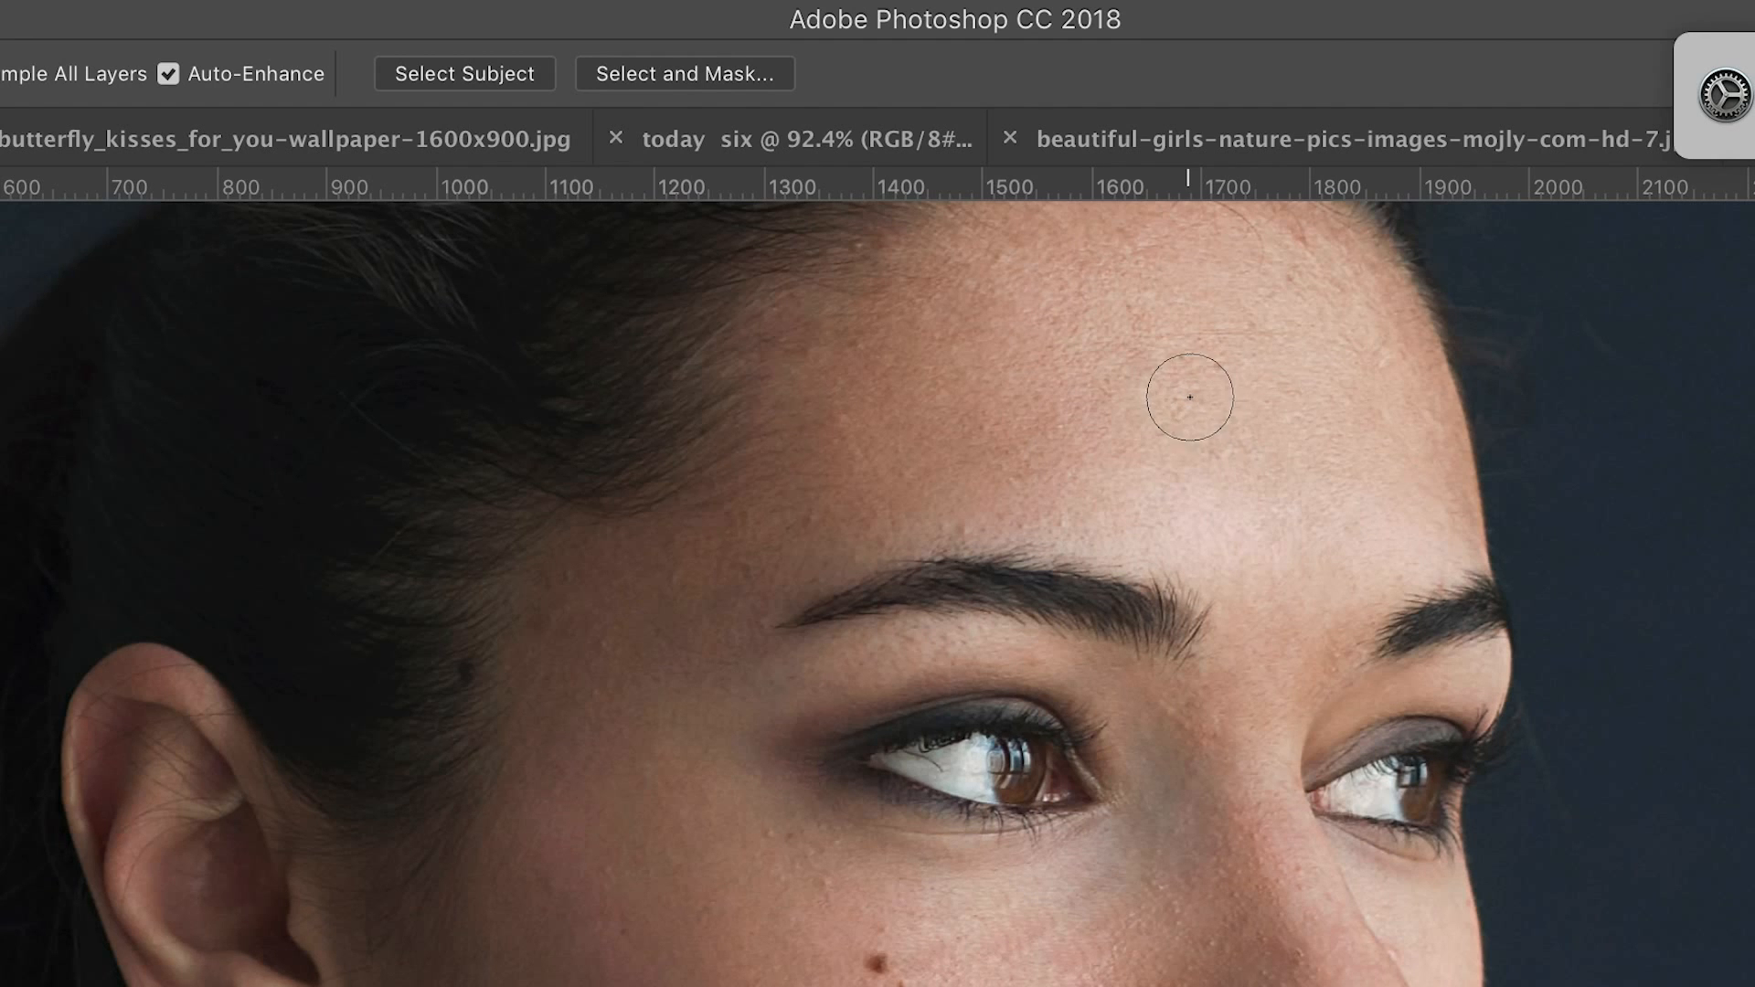
key(bracketright)
key(bracketright)
key(bracketleft)
key(bracketleft)
scroll(1186, 665, down, 3)
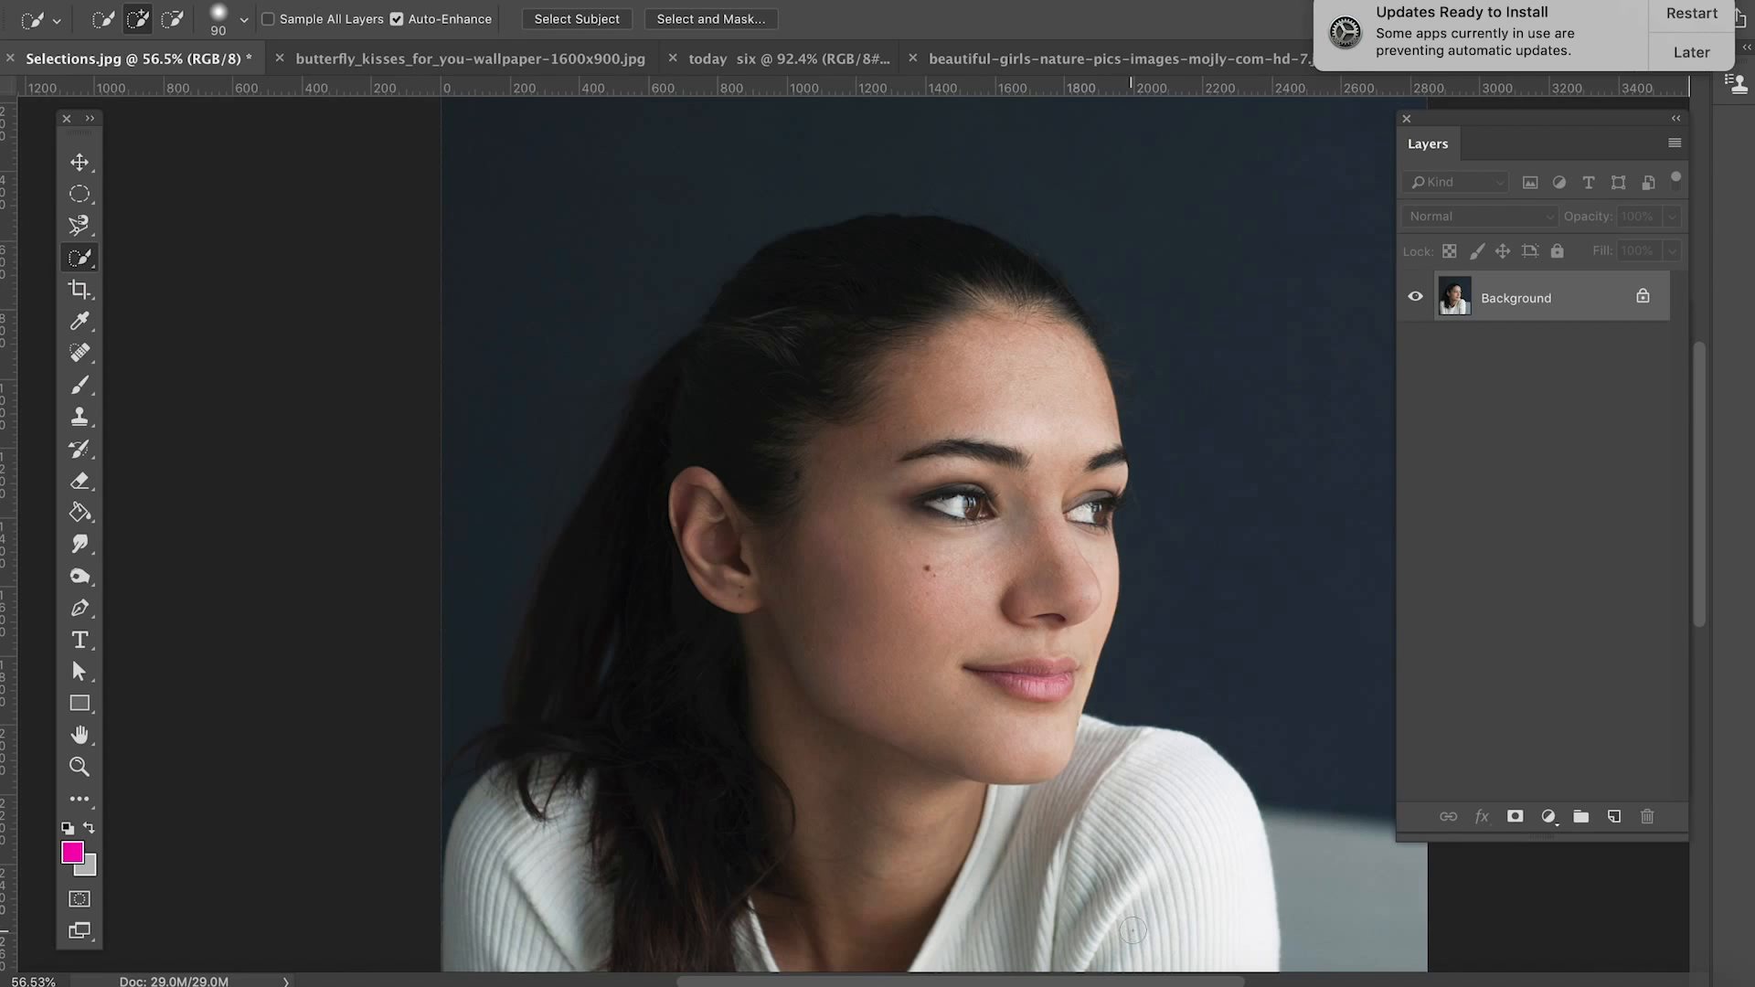
Step: Paint a Quick Selection over the woman, covering her sleeves, sweater, neck, face and hair
key(ctrl+r)
drag(1183, 807, 1202, 656)
key(ctrl+r)
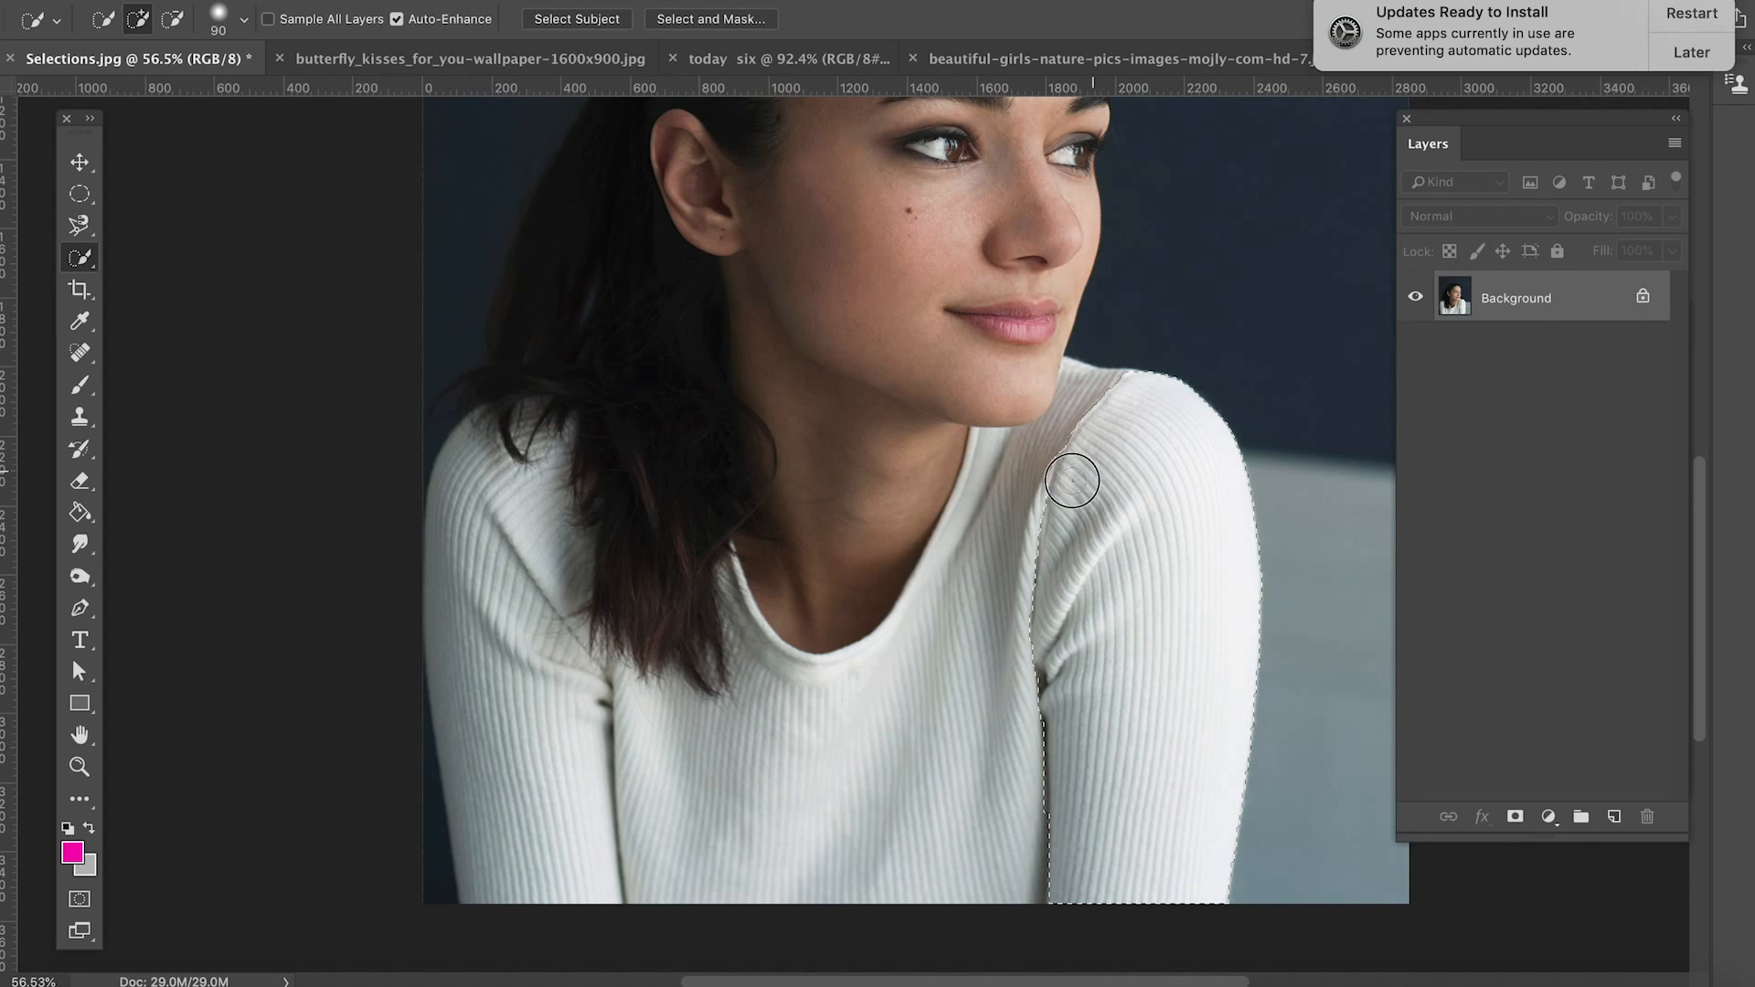
mouse_move(1036, 544)
mouse_down()
mouse_move(959, 777)
mouse_move(579, 877)
mouse_move(392, 795)
mouse_move(357, 325)
mouse_move(392, 196)
mouse_move(444, 237)
mouse_move(497, 329)
mouse_move(572, 310)
mouse_move(607, 183)
mouse_move(709, 305)
mouse_move(866, 372)
mouse_move(902, 368)
mouse_move(948, 168)
mouse_move(946, 9)
mouse_move(1032, 2)
mouse_up()
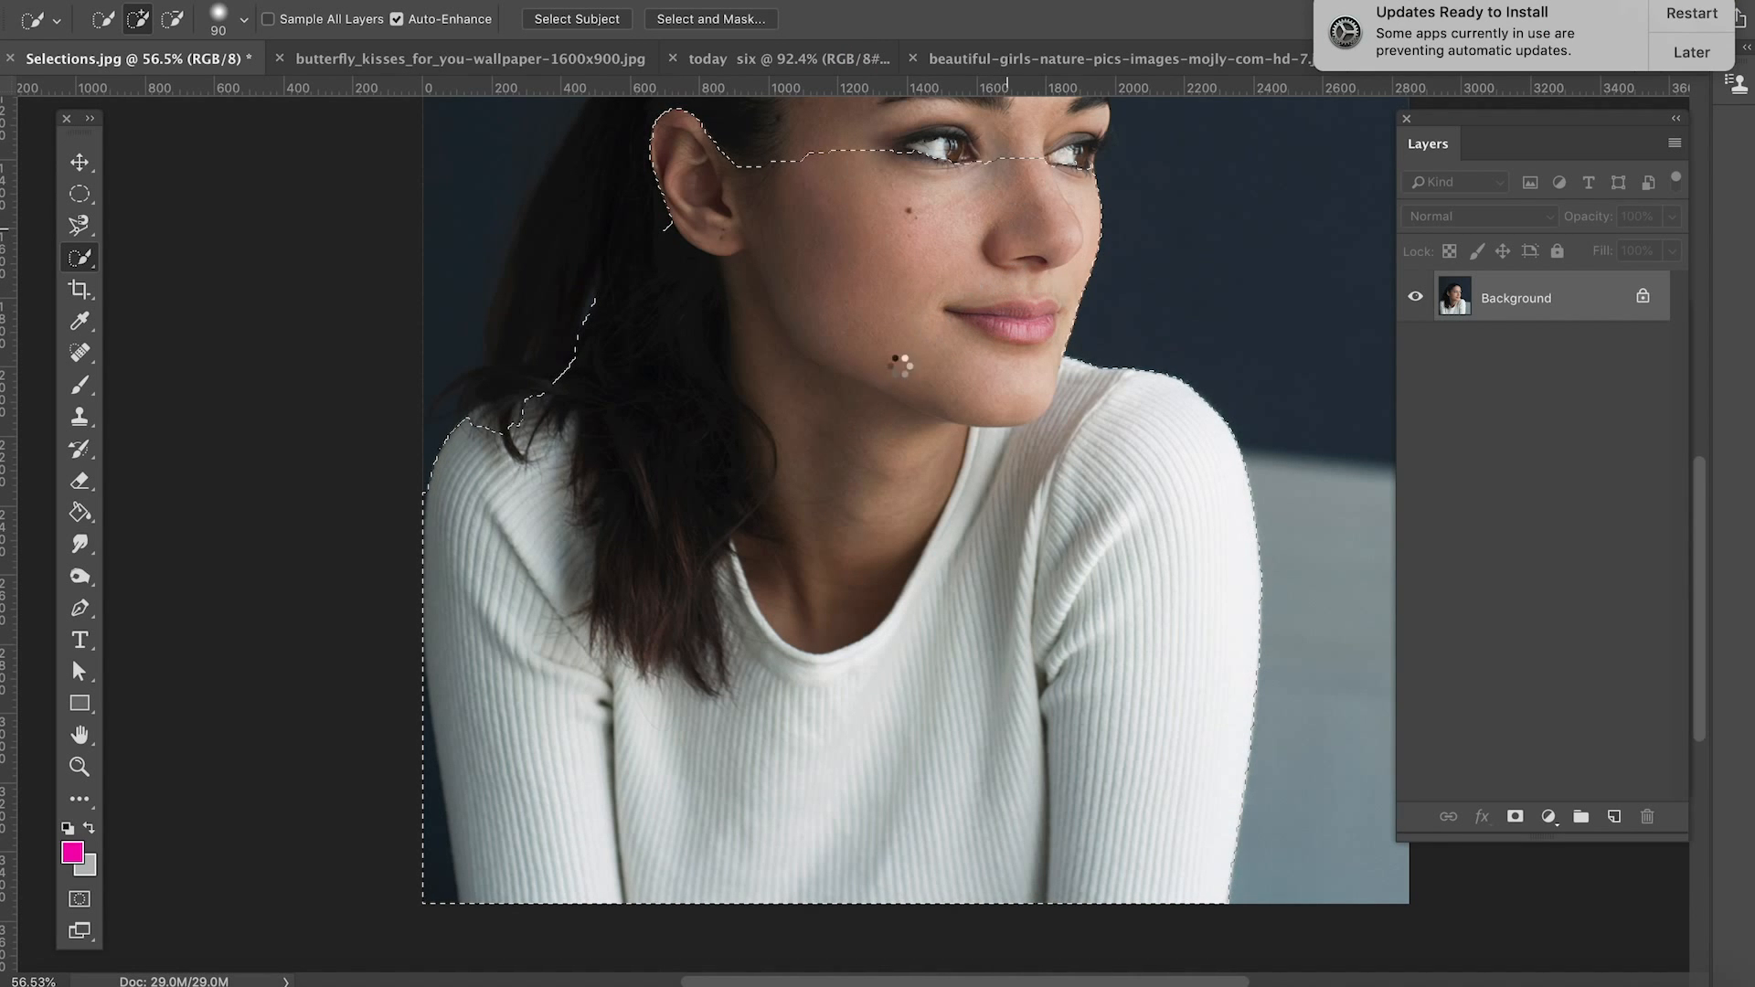
scroll(891, 430, up, 5)
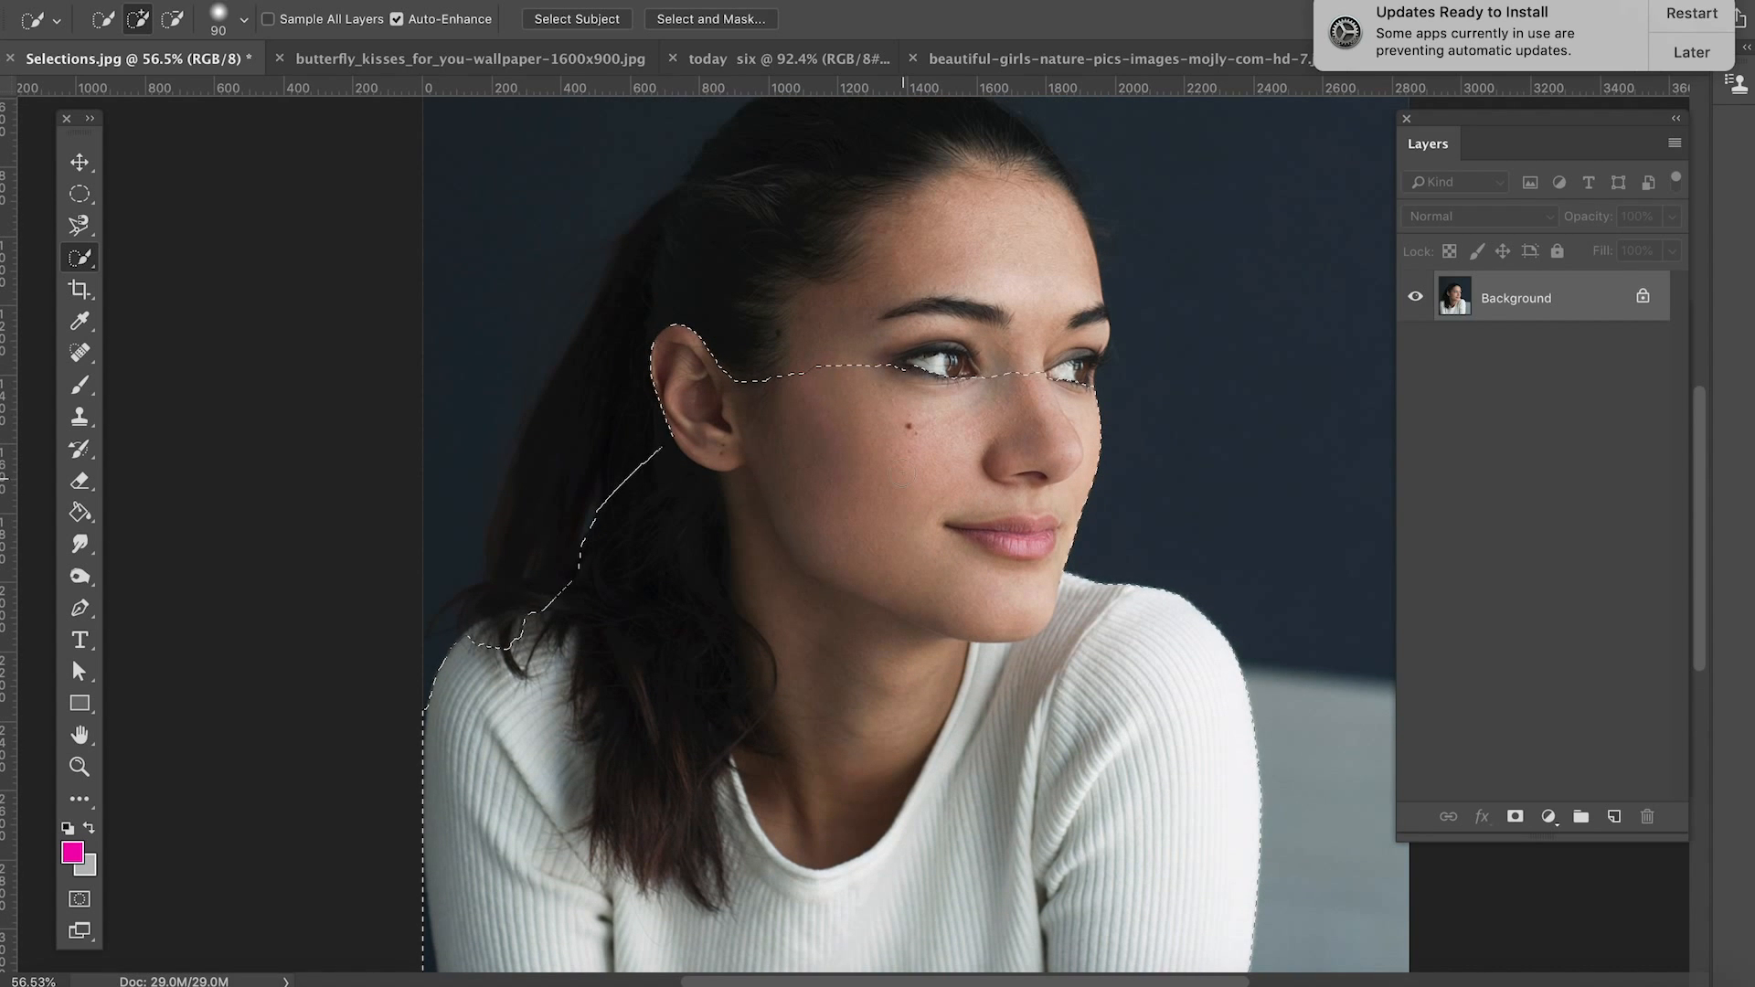
drag(902, 356, 925, 343)
drag(831, 173, 778, 206)
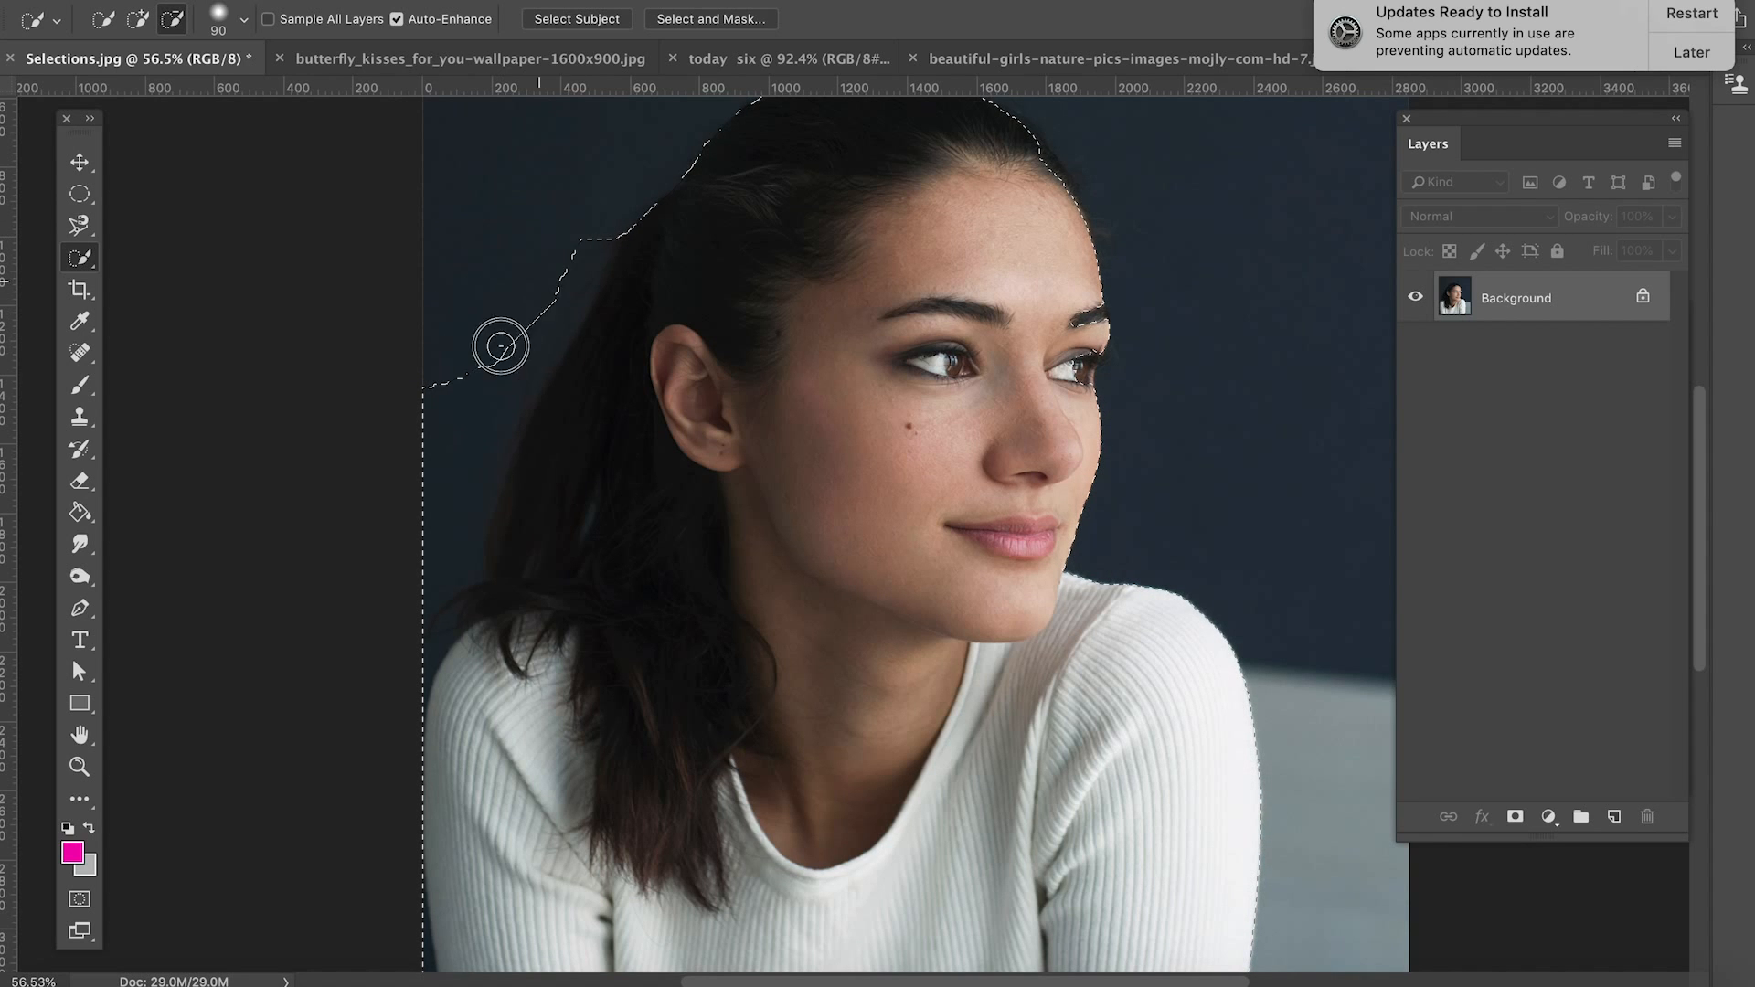
Step: Subtract the background areas beside the ponytail and above the left-hand shoulder from the woman's selection
drag(433, 552, 439, 565)
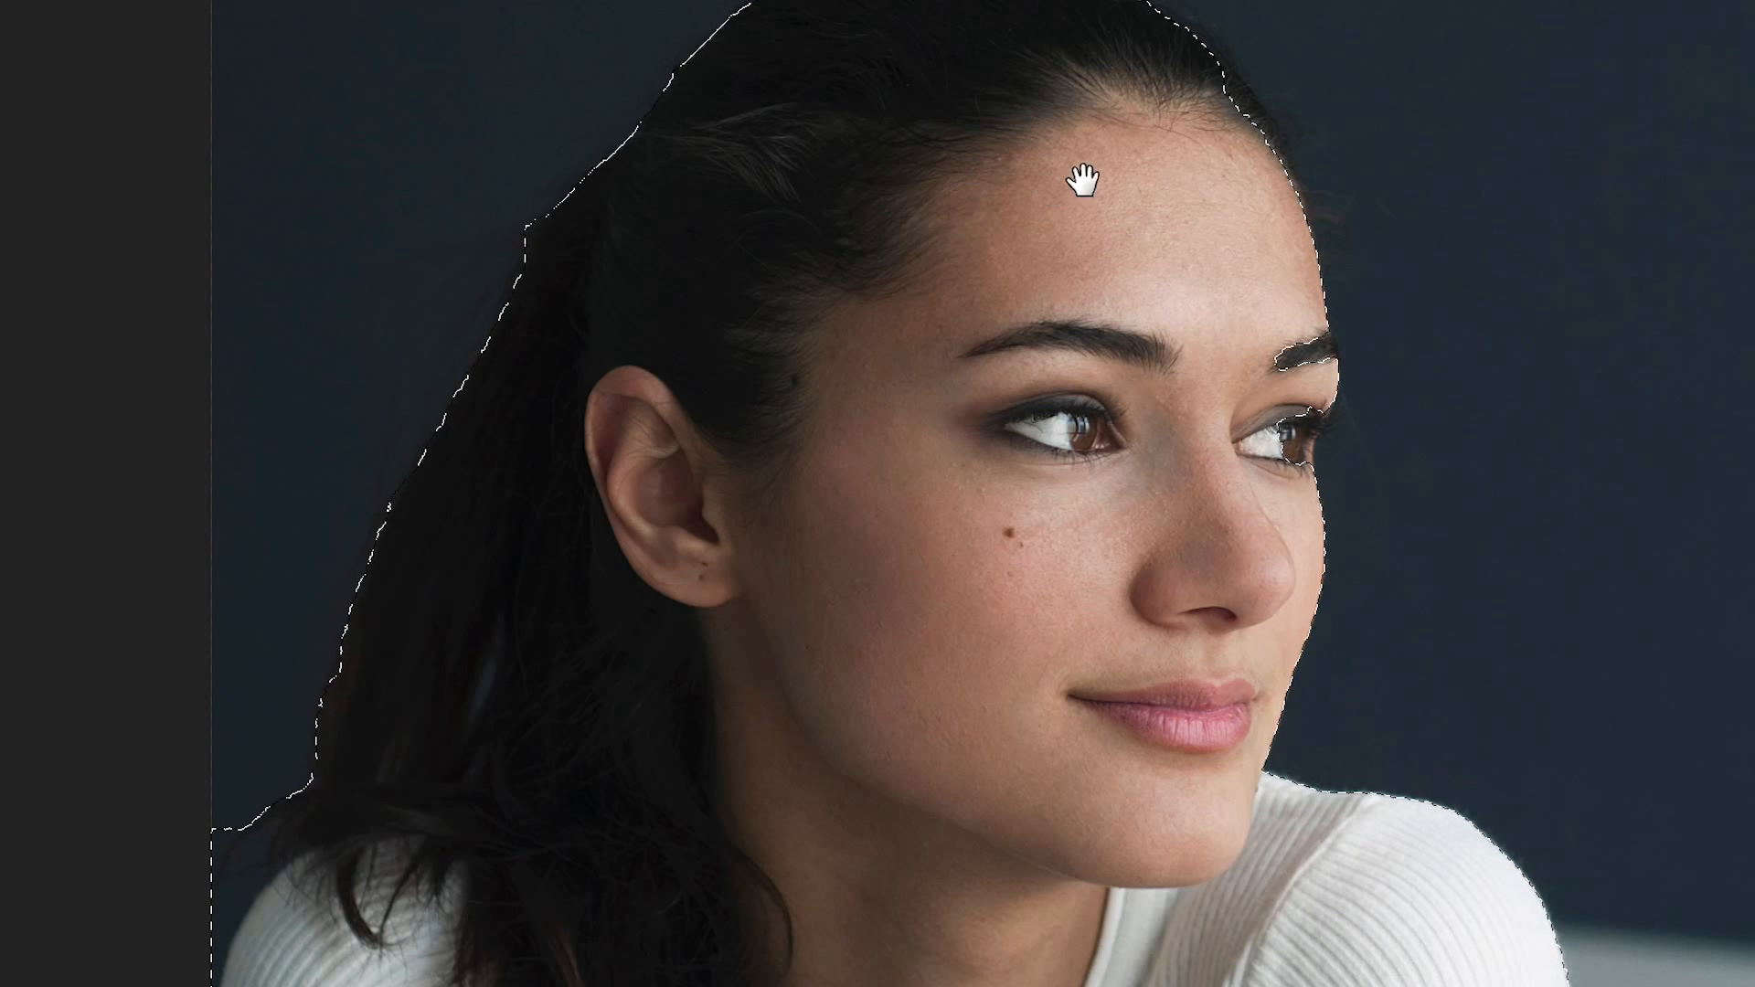
drag(1081, 177, 804, 462)
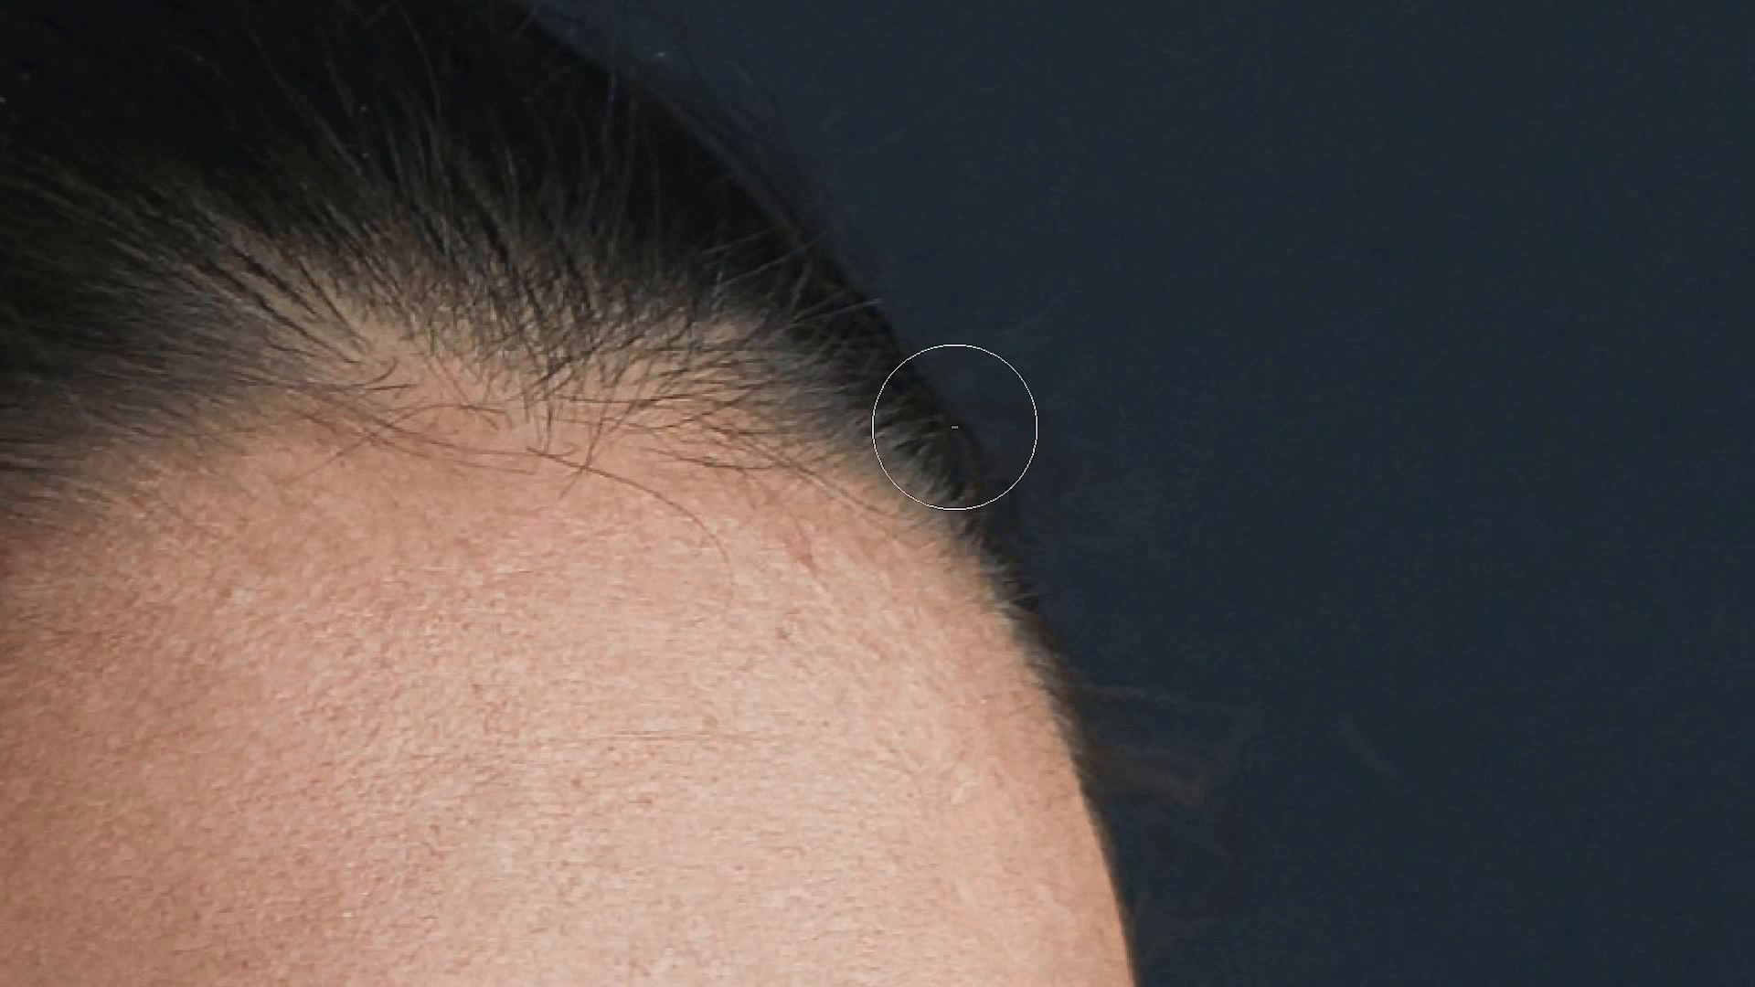
mouse_move(739, 404)
mouse_down()
mouse_move(744, 294)
mouse_move(744, 313)
mouse_move(783, 332)
mouse_move(815, 423)
mouse_move(924, 537)
mouse_move(947, 727)
mouse_up()
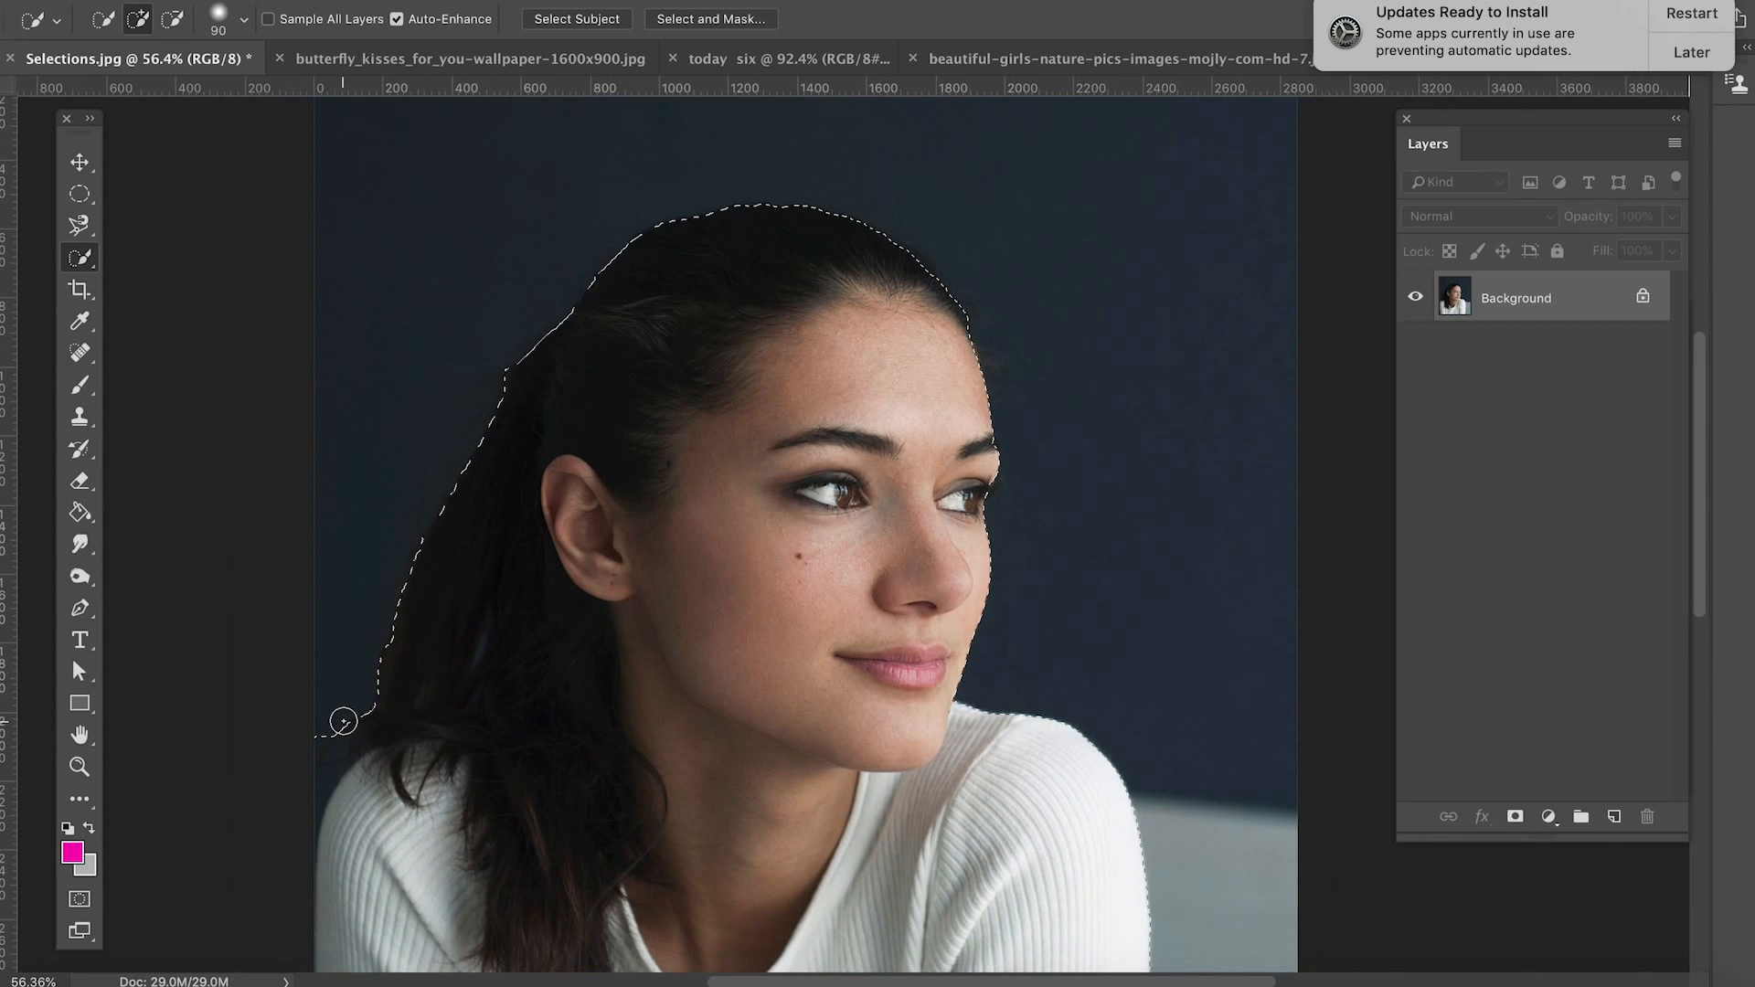
drag(339, 715, 327, 752)
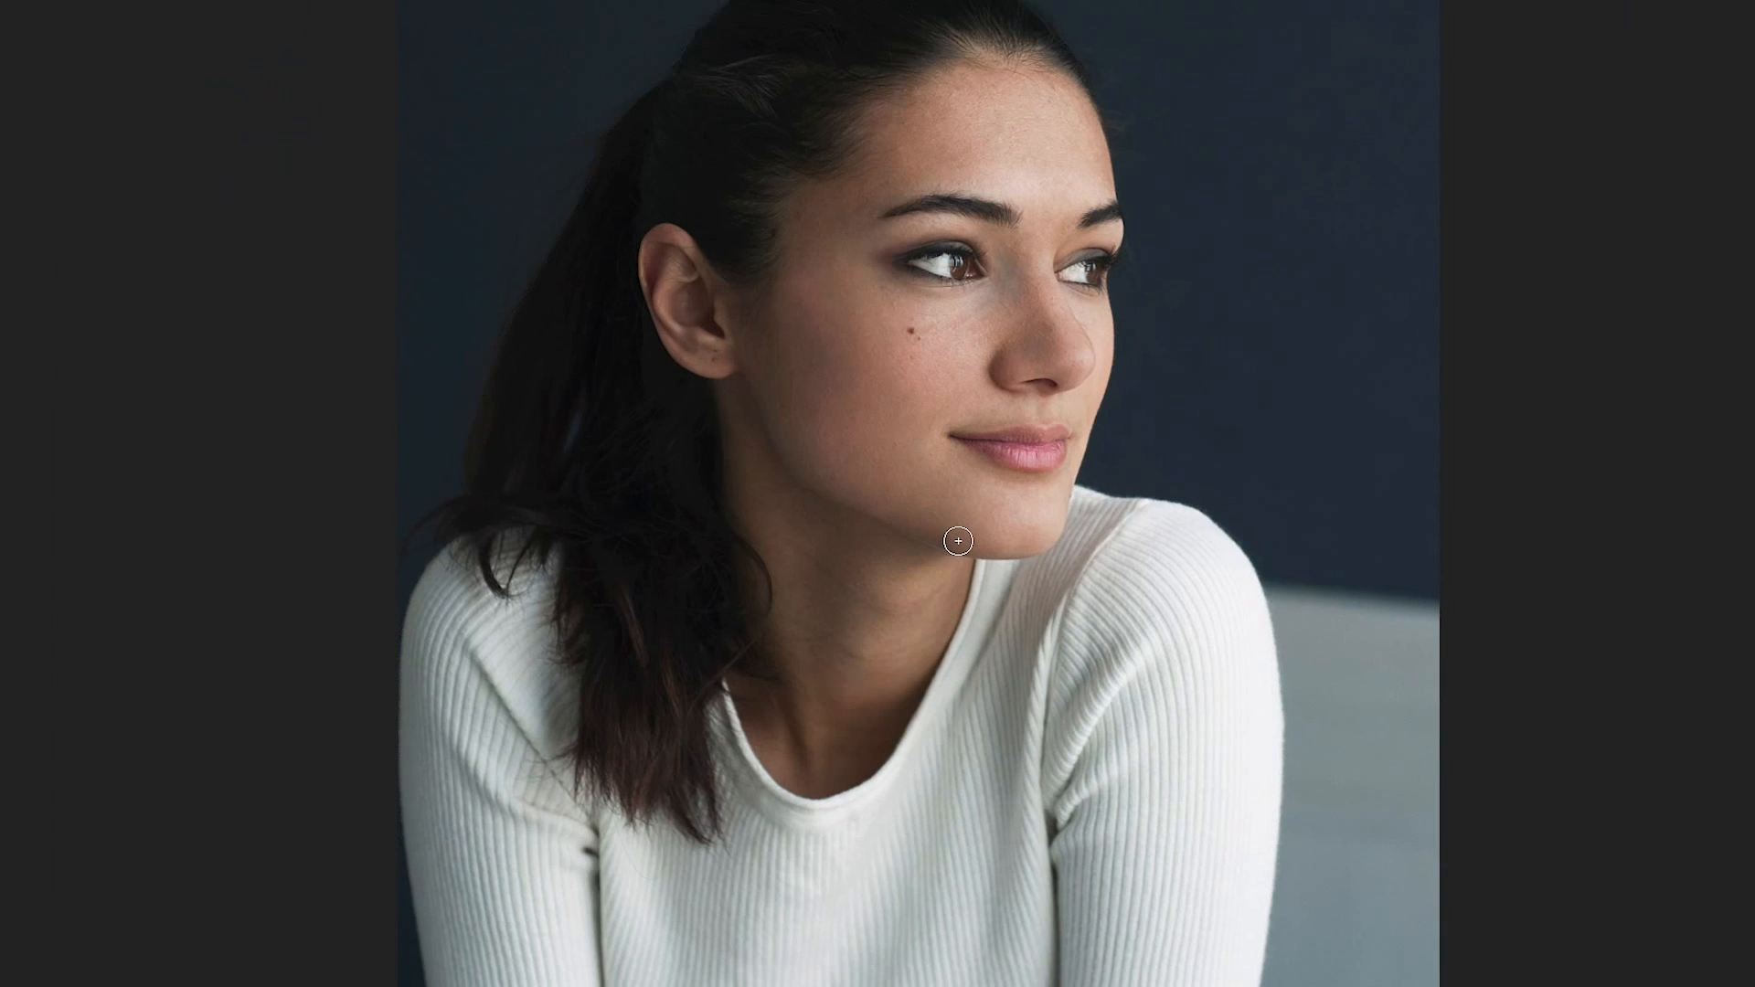
Step: Copy the selected woman to a new layer and shift the copy up and to the right
right_click(959, 539)
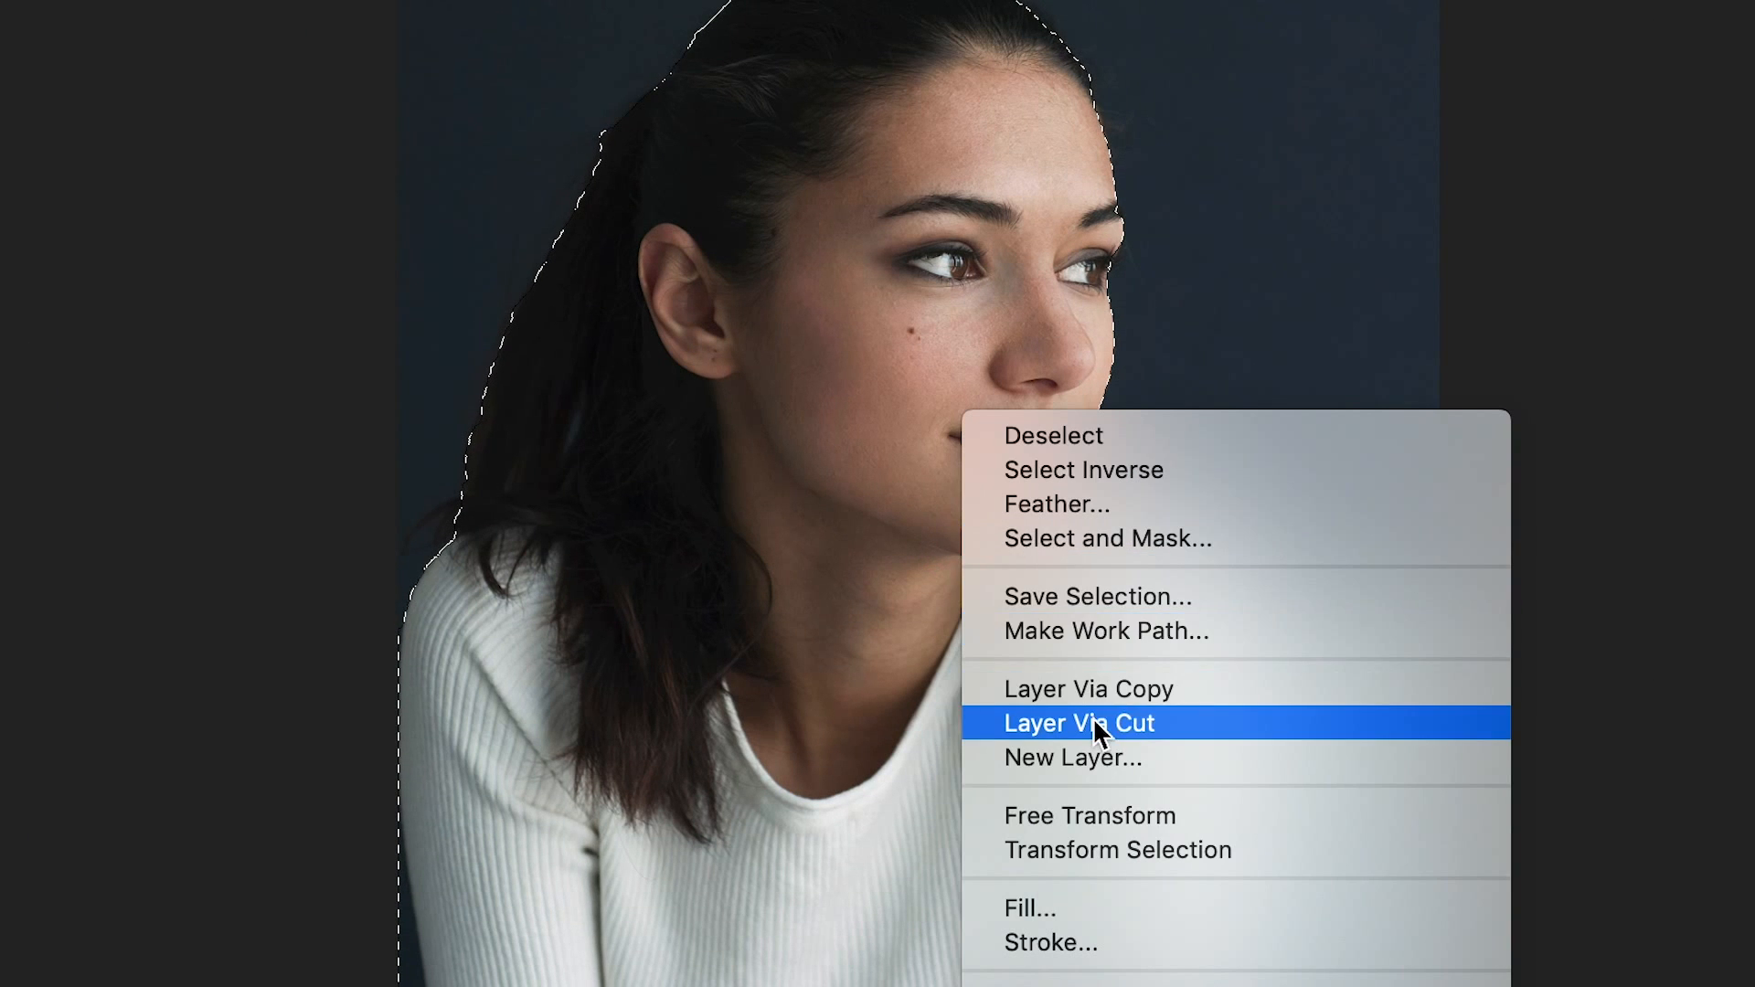
click(1055, 692)
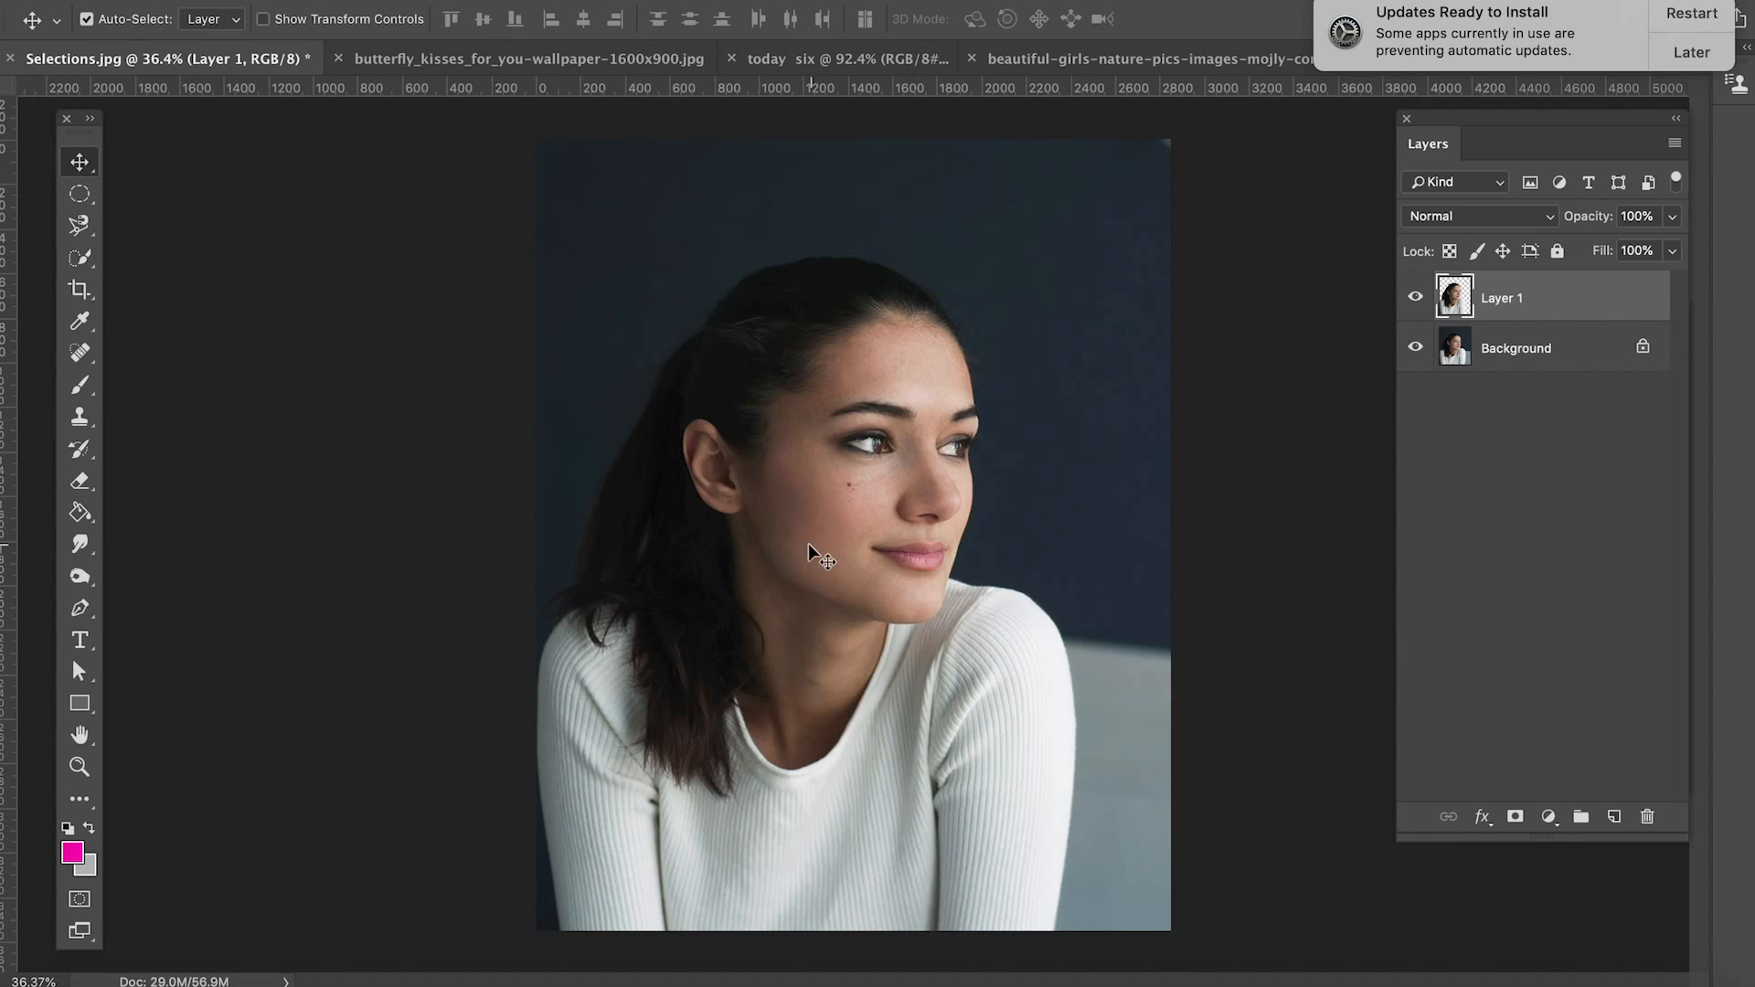
drag(808, 548, 866, 429)
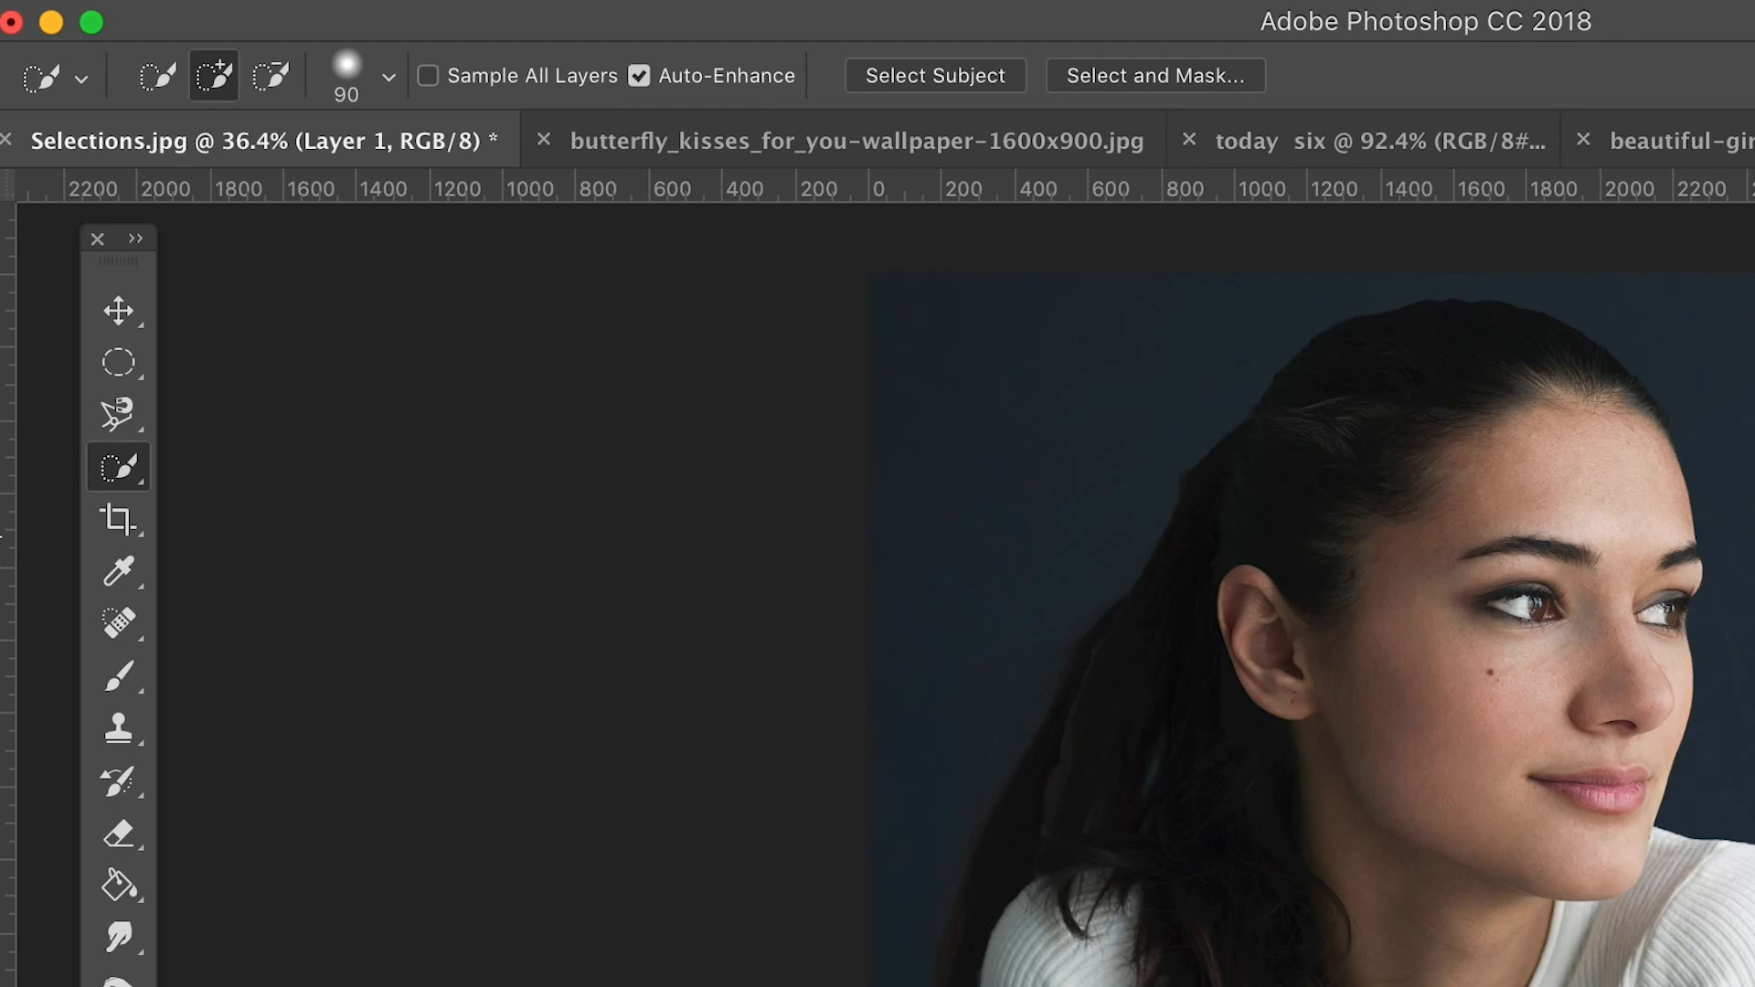
Step: Delete the copied layer and add a new empty layer above the Background
drag(1545, 298, 1652, 819)
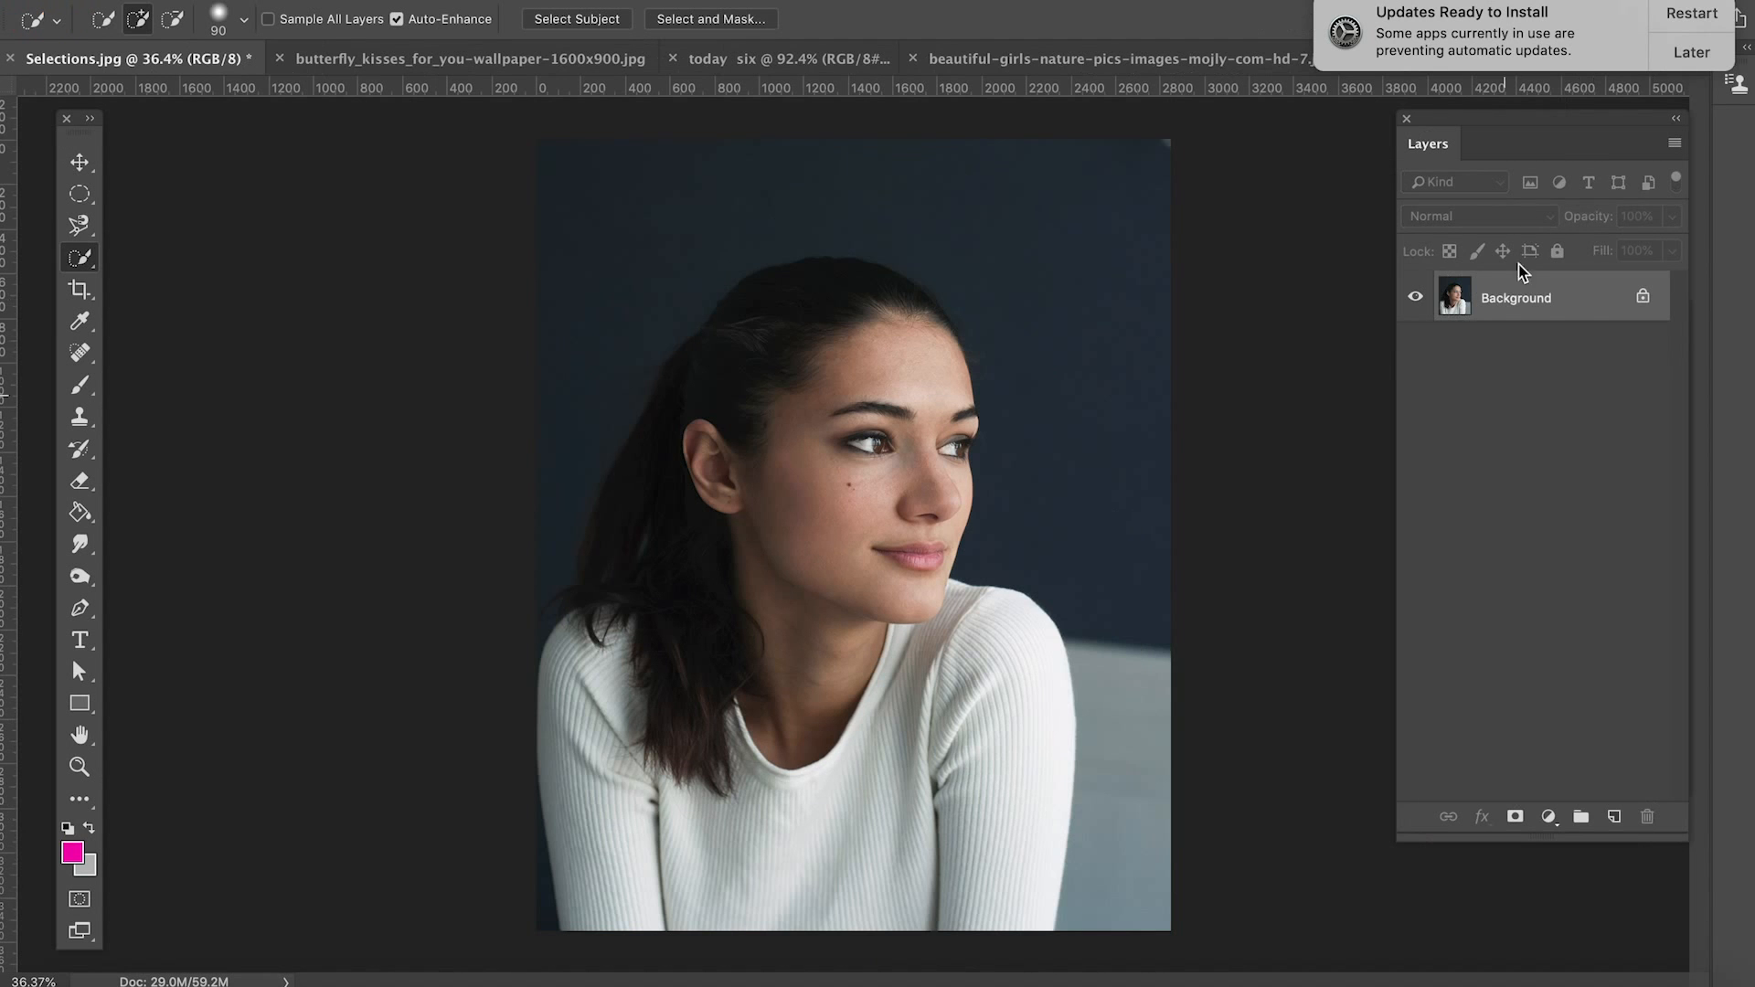
click(1614, 816)
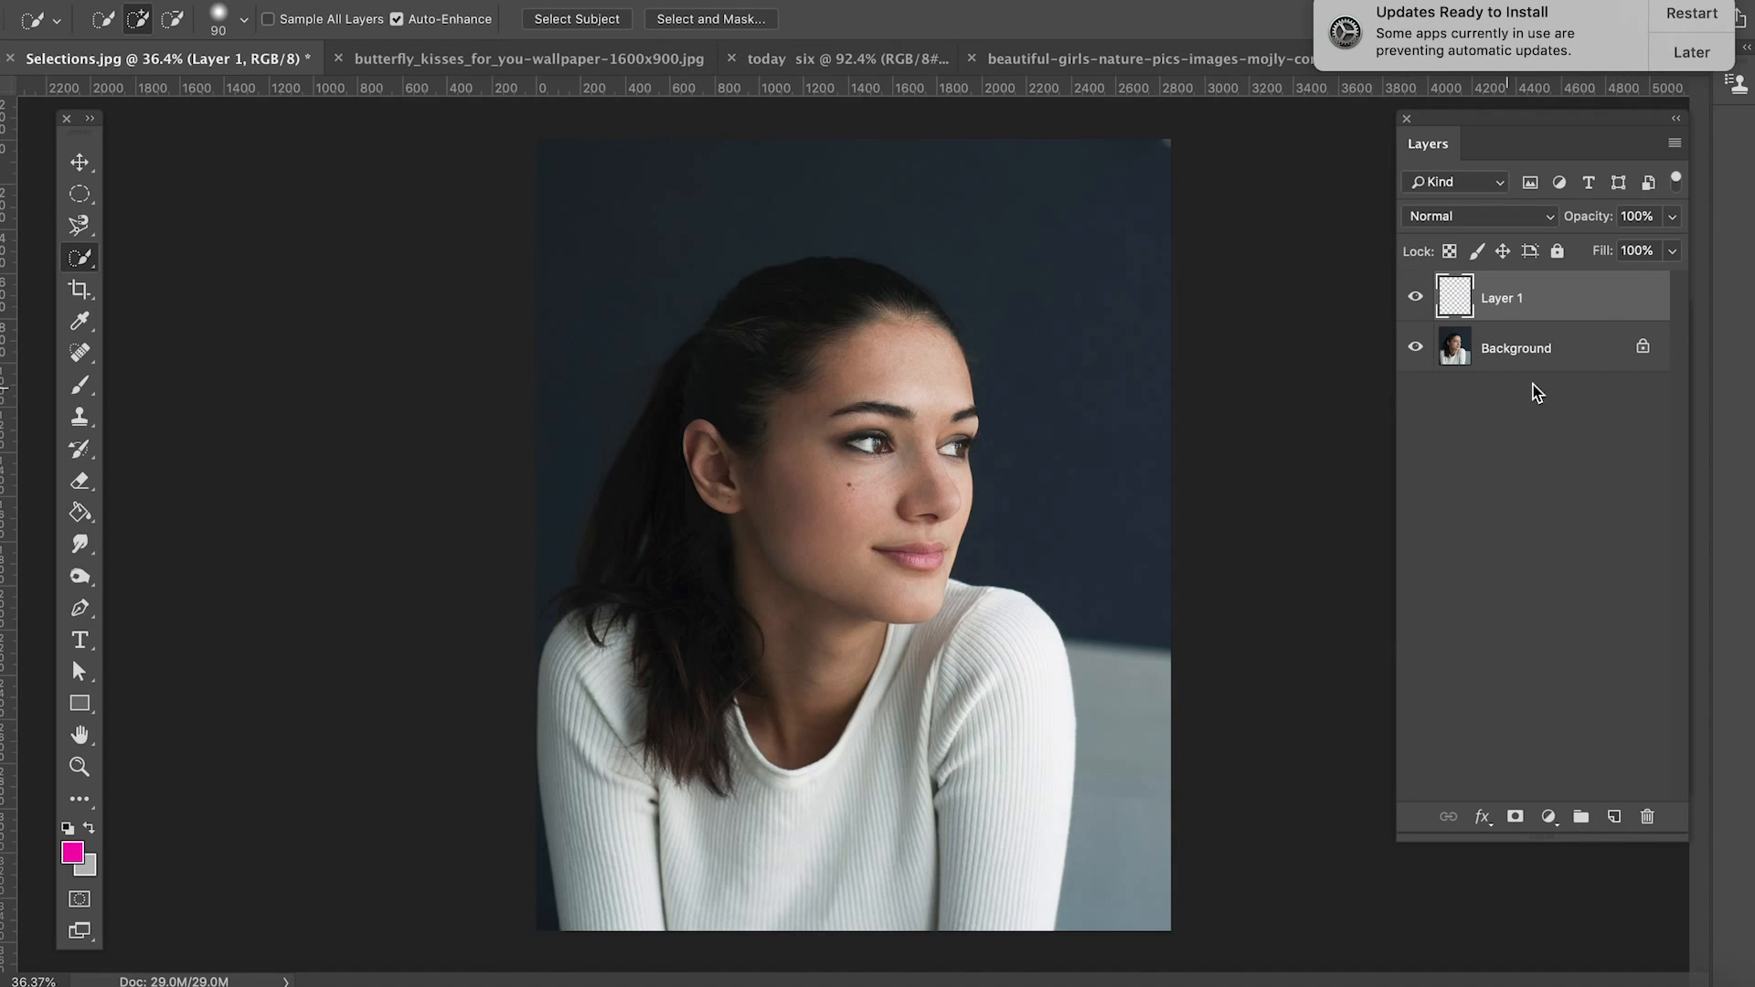
Step: Try the Quick Selection tool over the woman's head with the empty layer active, and clear the resulting selection
mouse_move(886, 229)
mouse_down()
mouse_move(946, 299)
mouse_move(1015, 233)
mouse_move(968, 217)
mouse_move(914, 275)
mouse_up()
key(super+a)
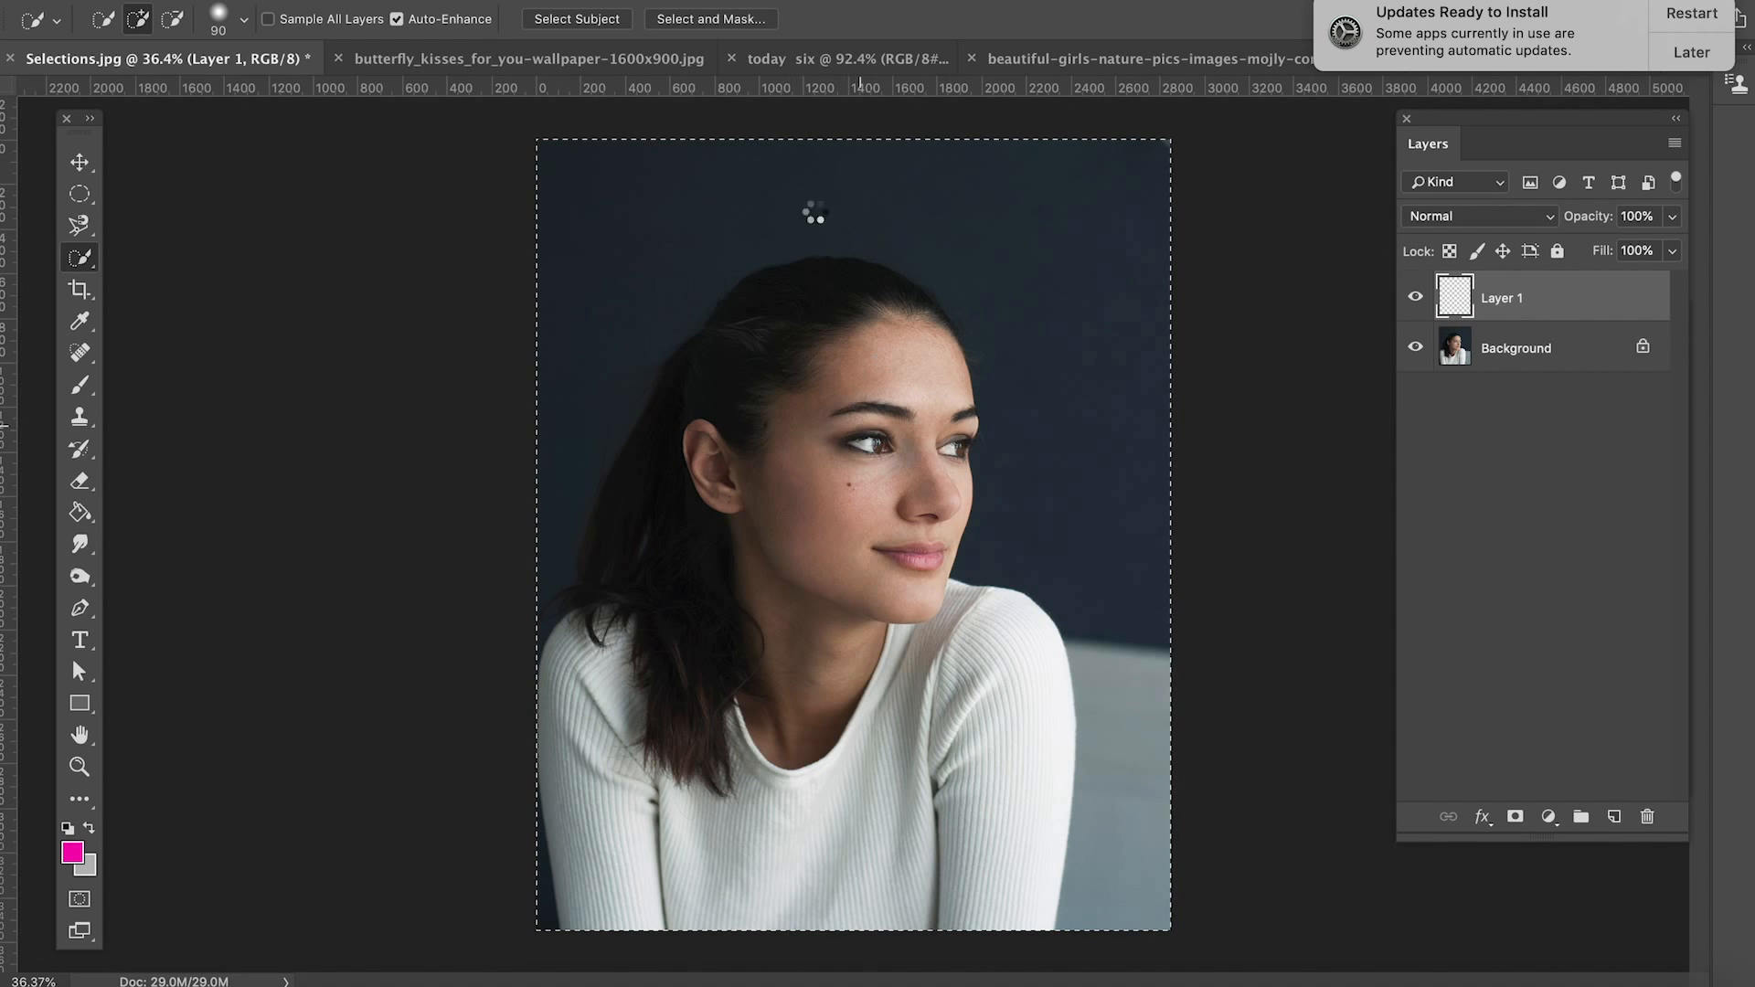
key(super+d)
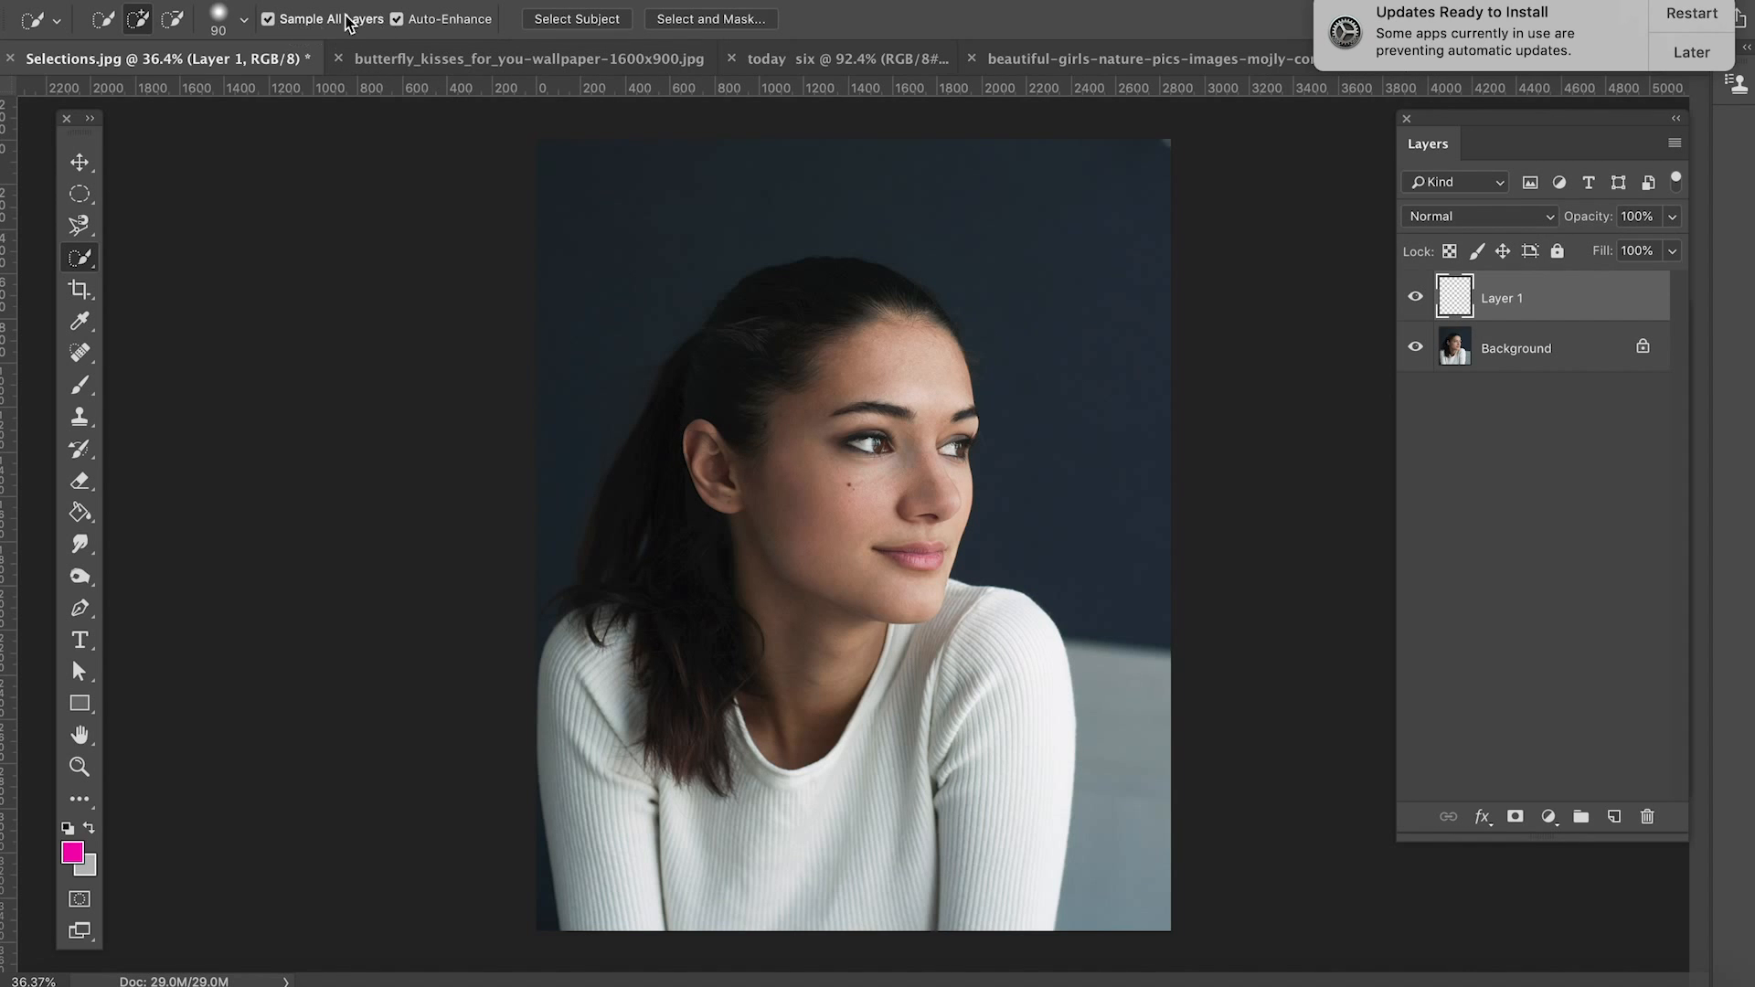
Step: Enable Sample All Layers and paint a Quick Selection across the dark background, sweater, hair and face from the empty layer
mouse_move(1047, 281)
mouse_down()
mouse_move(1054, 242)
mouse_move(1069, 266)
mouse_move(1072, 209)
mouse_up()
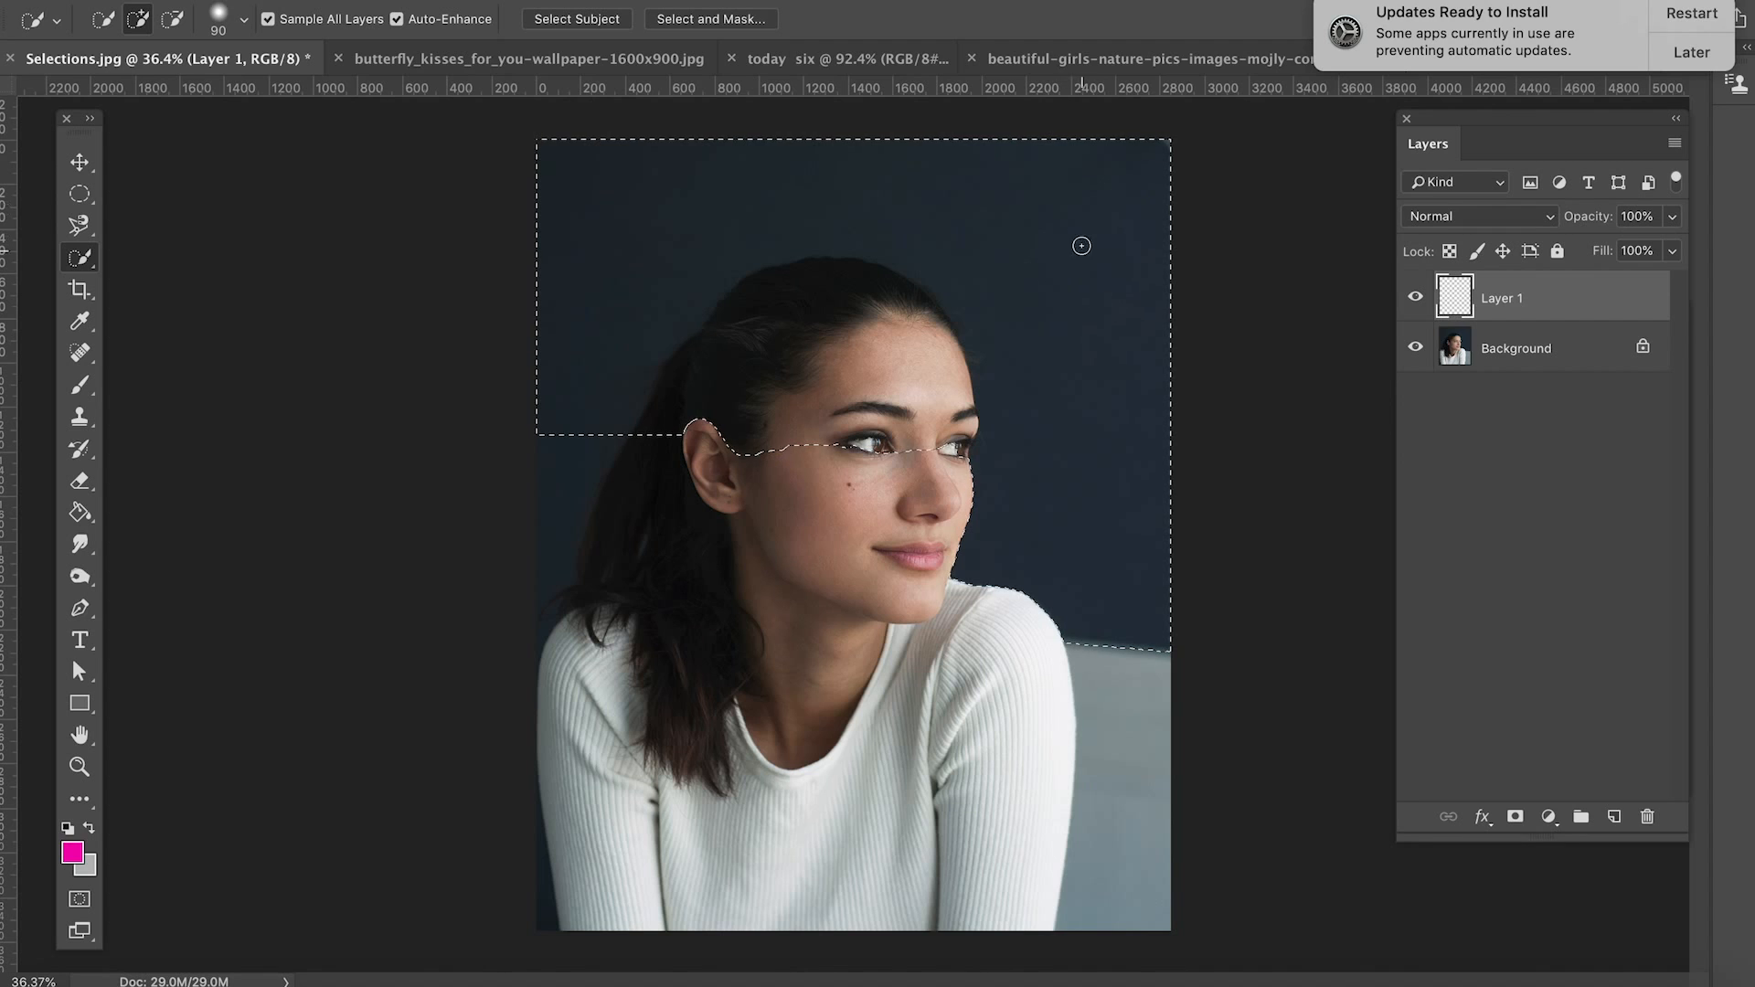
drag(557, 439, 553, 511)
mouse_move(685, 802)
alt+mouse_down()
mouse_move(677, 752)
mouse_move(725, 674)
mouse_move(666, 737)
mouse_move(670, 631)
alt+mouse_up()
mouse_move(676, 530)
alt+mouse_down()
mouse_move(850, 316)
mouse_move(915, 375)
alt+mouse_up()
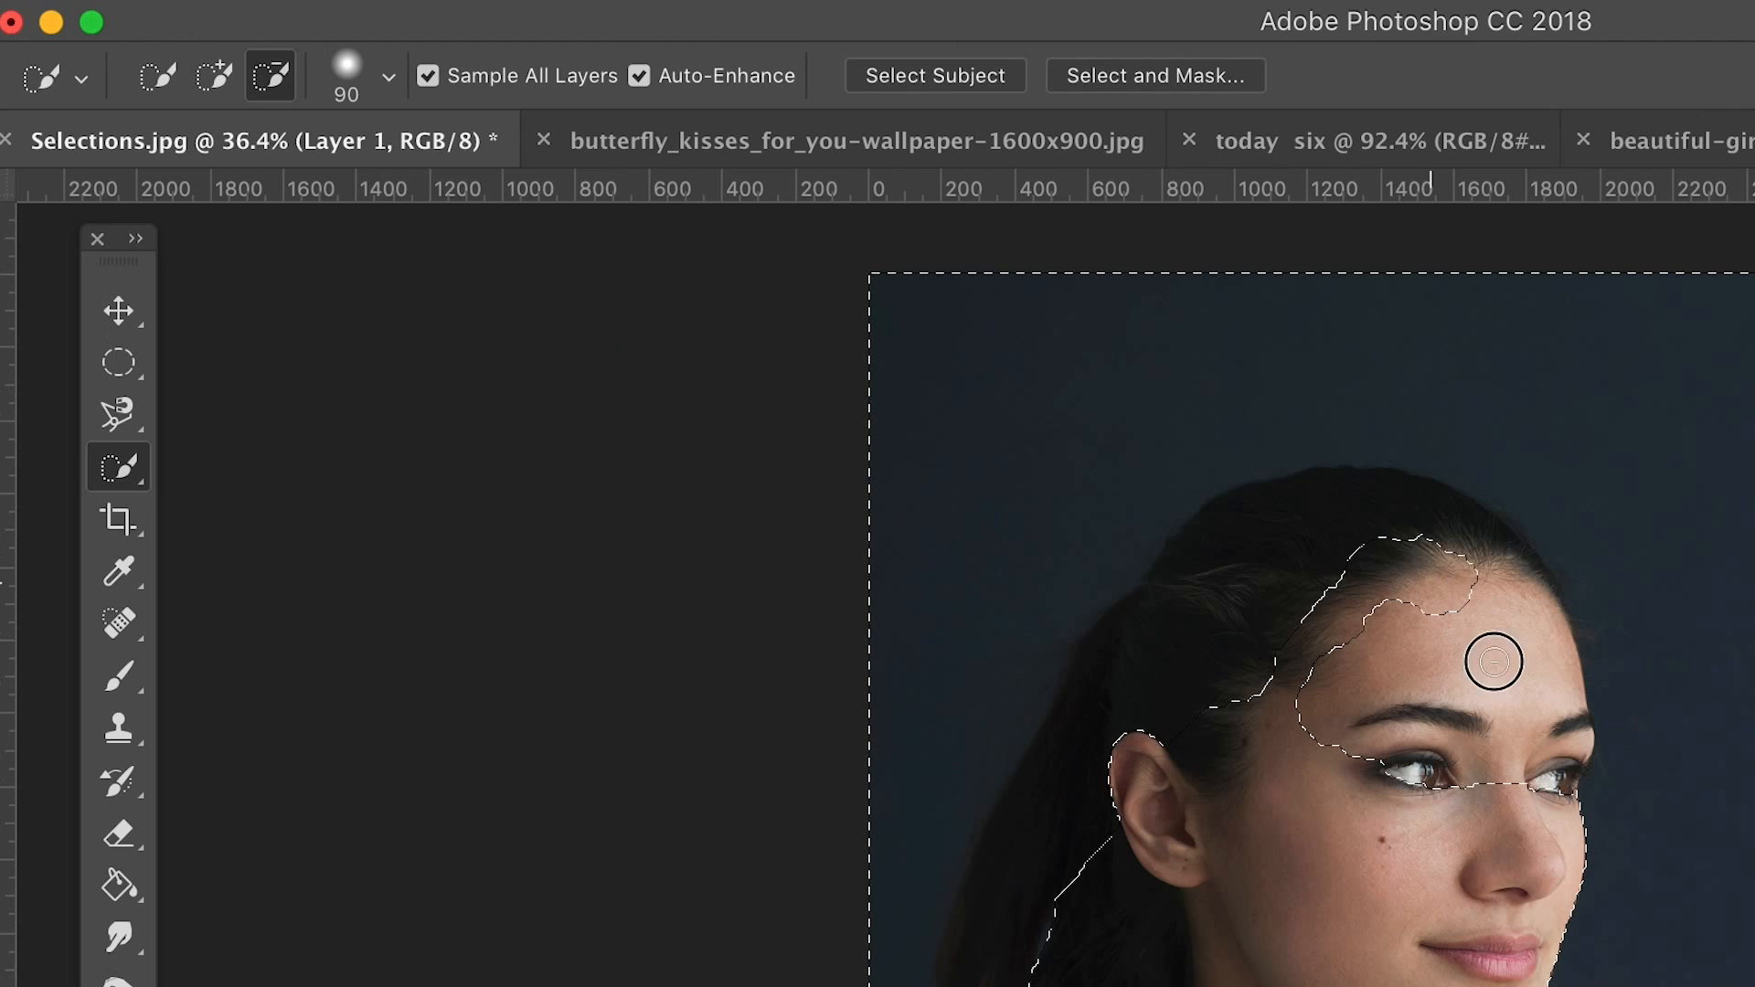
mouse_move(1493, 662)
alt+mouse_down()
mouse_move(1522, 783)
mouse_move(1462, 709)
mouse_move(1373, 712)
mouse_move(1366, 736)
mouse_move(1367, 565)
mouse_move(1336, 527)
mouse_move(1287, 538)
mouse_move(1144, 707)
mouse_move(1124, 809)
mouse_move(1035, 971)
mouse_move(1064, 815)
mouse_move(1162, 648)
mouse_move(1275, 539)
mouse_move(1389, 511)
mouse_move(1488, 582)
mouse_move(1520, 629)
mouse_move(1555, 760)
mouse_move(1412, 731)
alt+mouse_up()
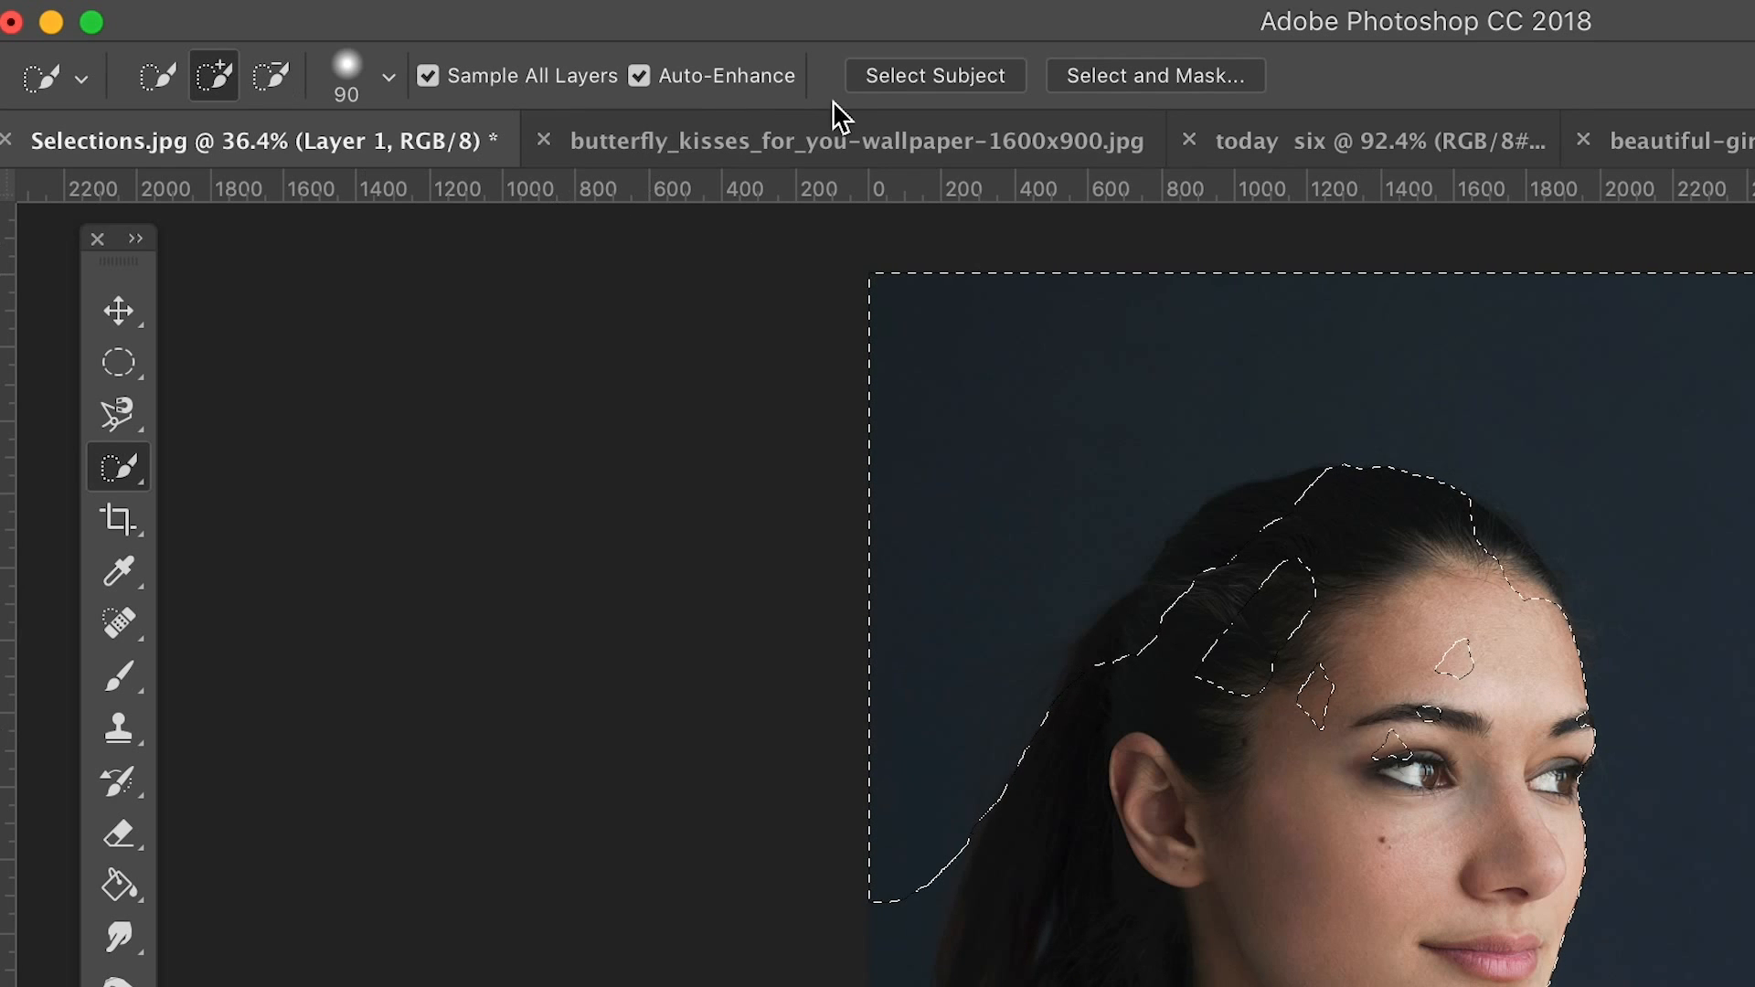
Step: Switch to the Move tool and clear the selection sampled from all layers
click(121, 315)
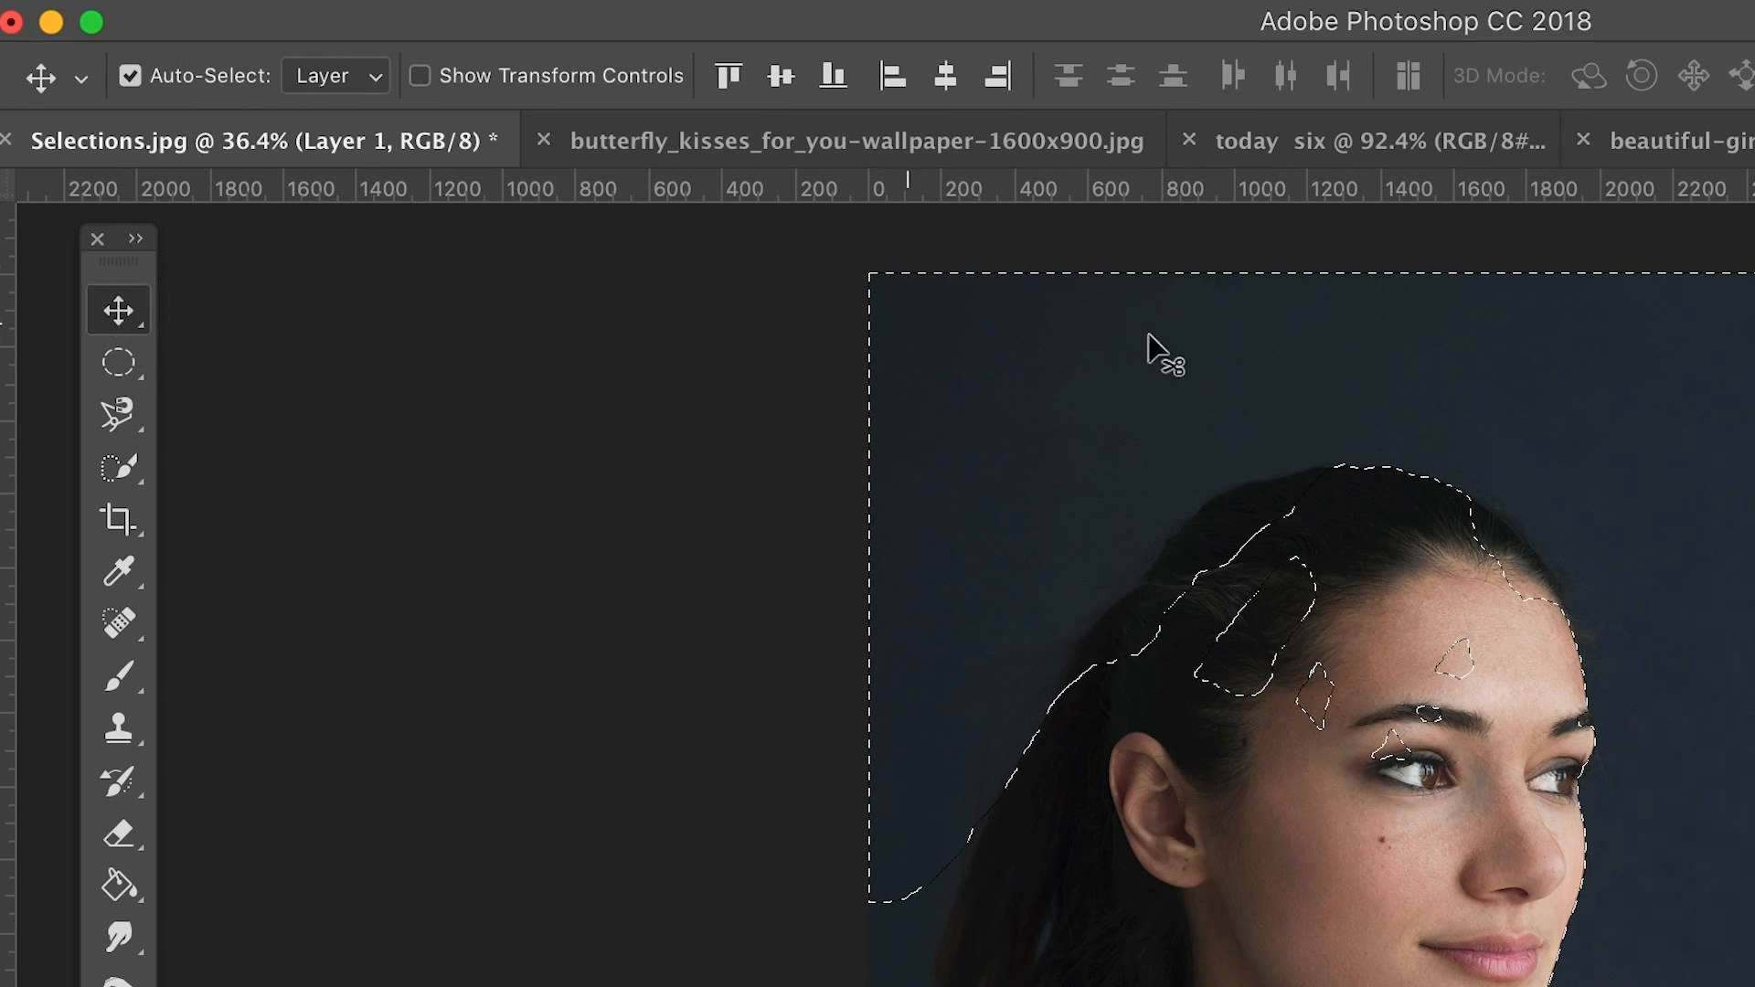
key(super+d)
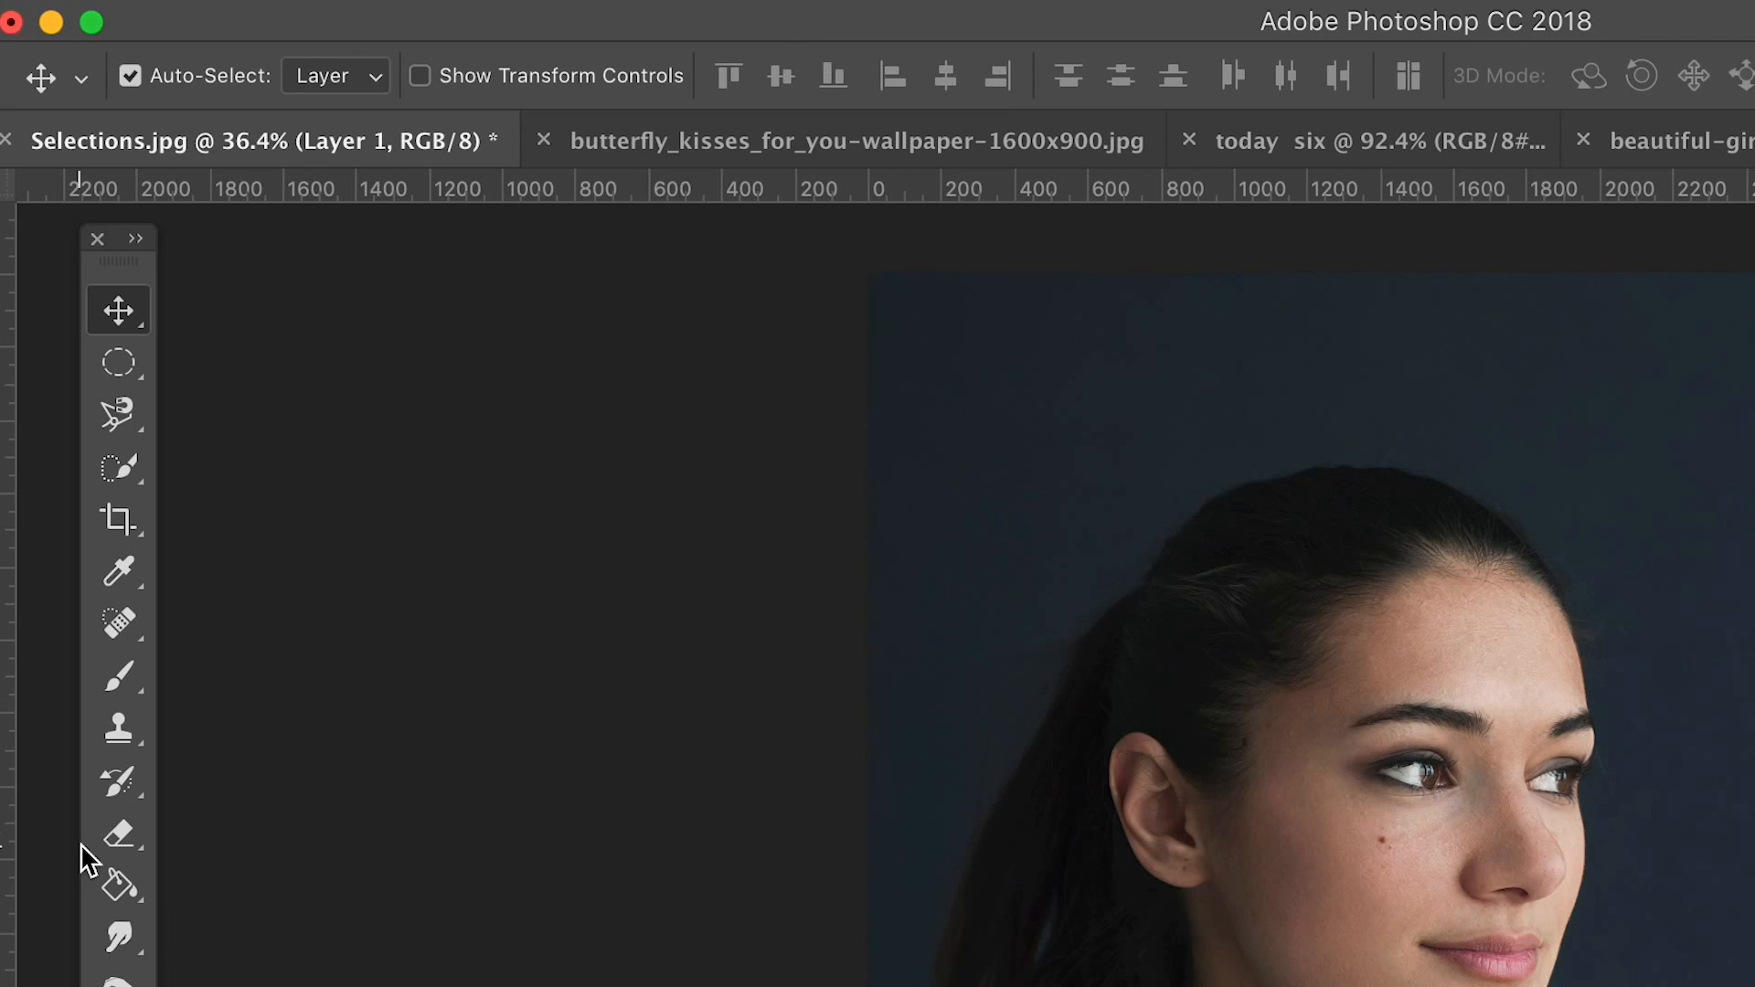